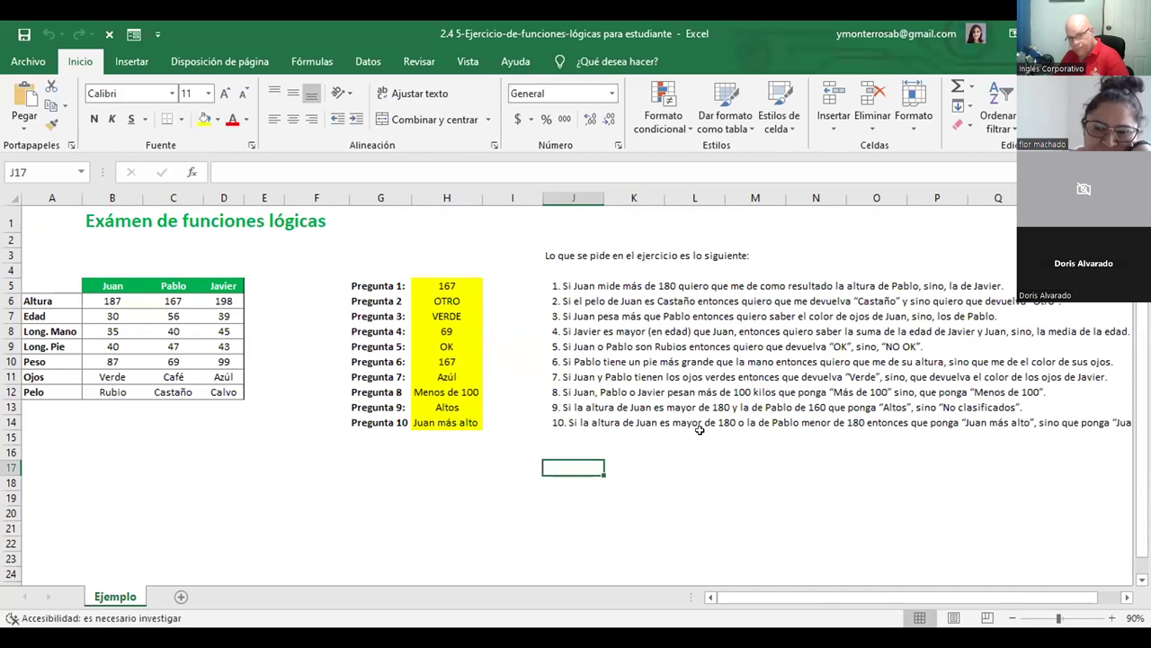
Examine the condition and the true and false results of the Pregunta 2 SI formula in H6.
click(443, 301)
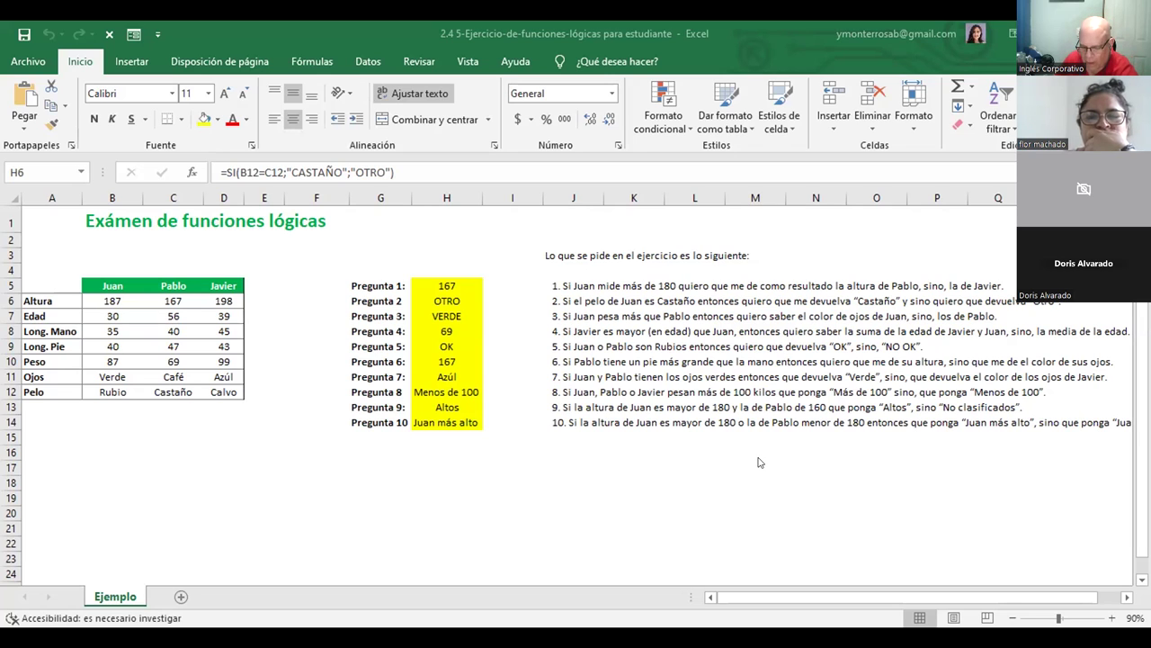
click(440, 297)
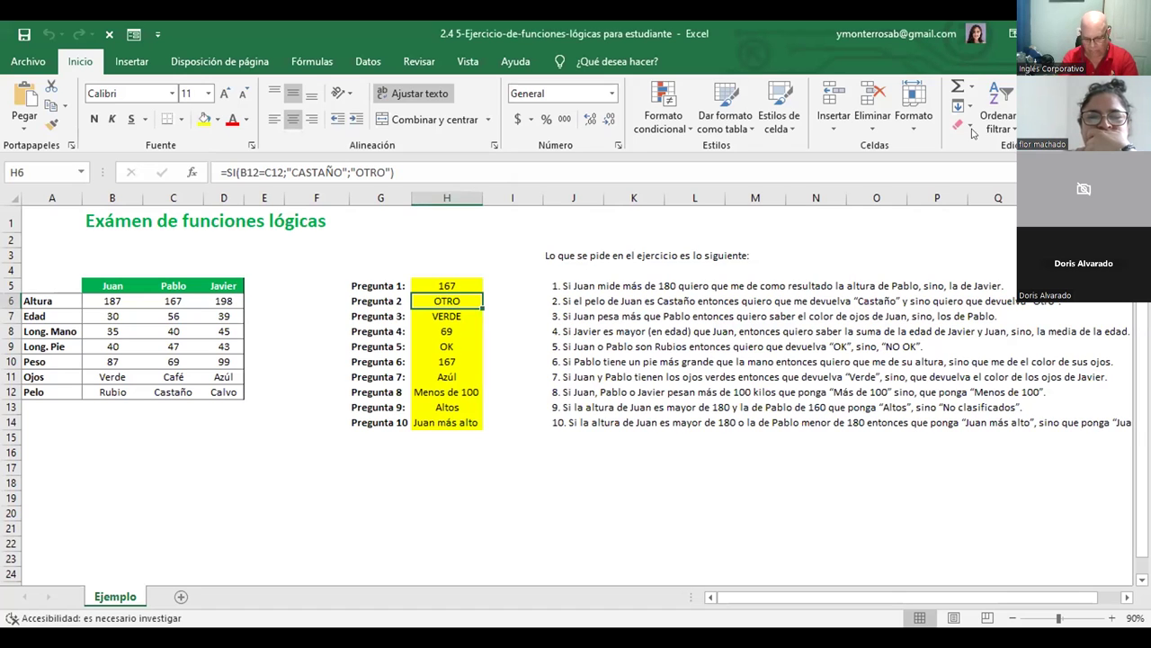
click(232, 171)
click(224, 168)
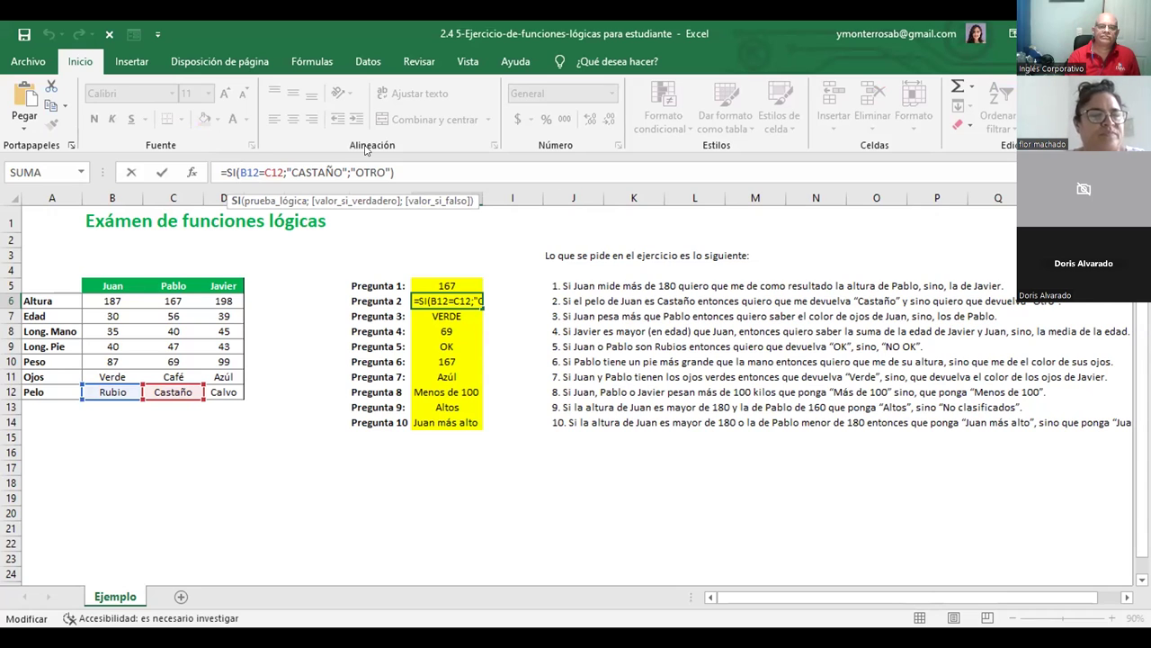
click(249, 171)
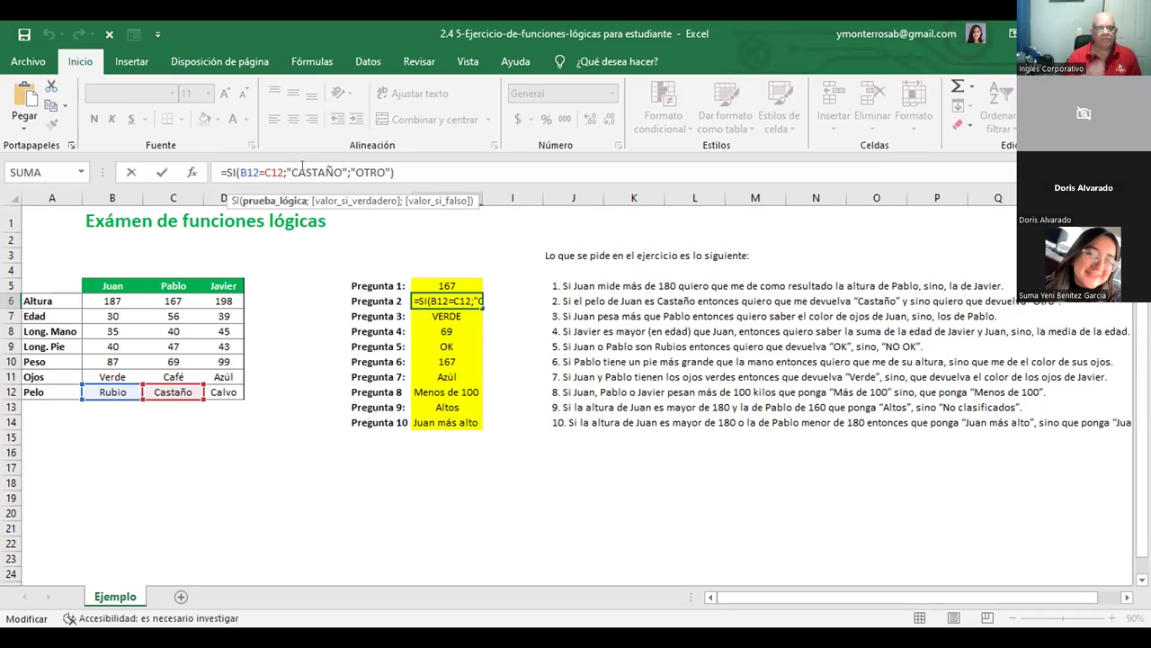
click(296, 167)
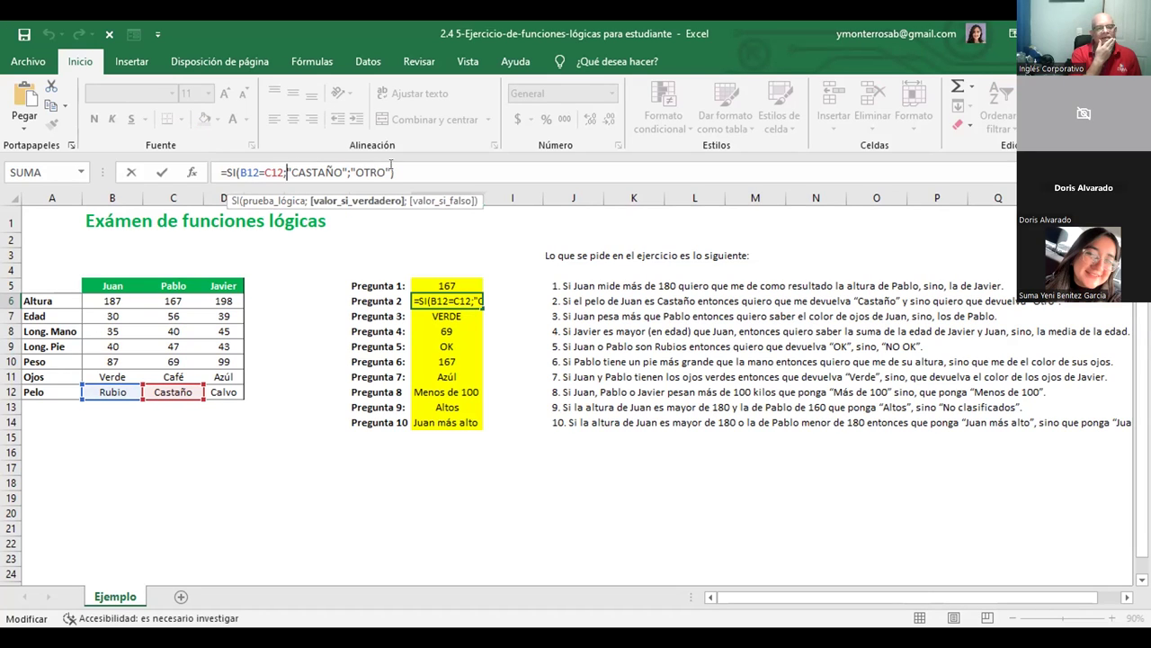
click(395, 164)
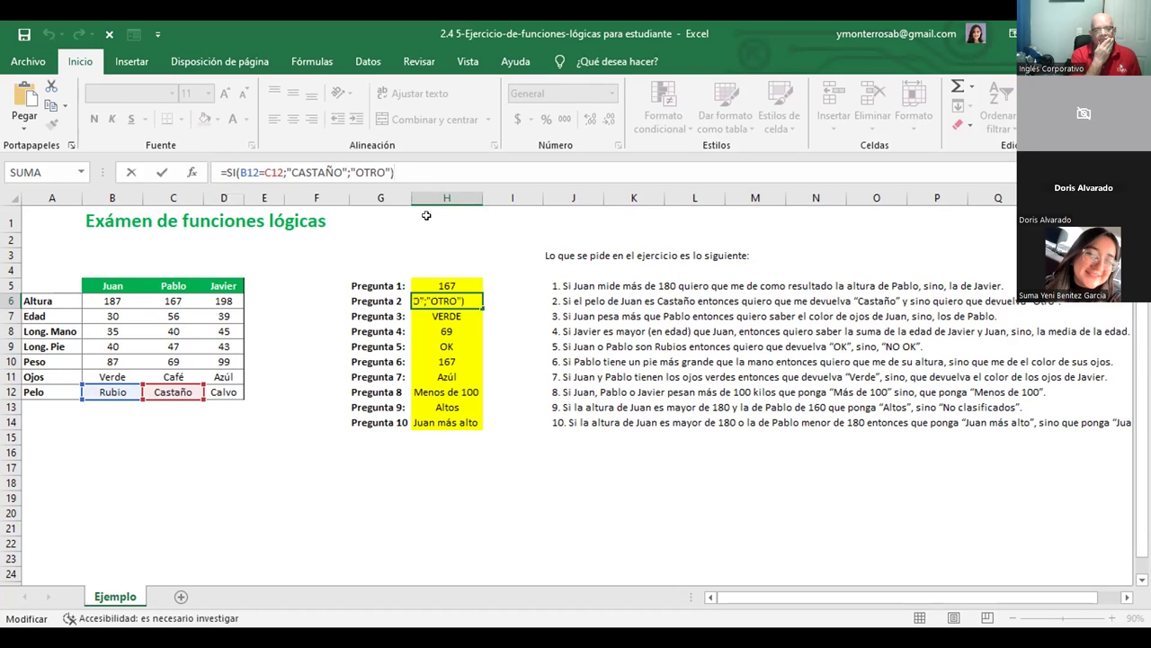
key(Return)
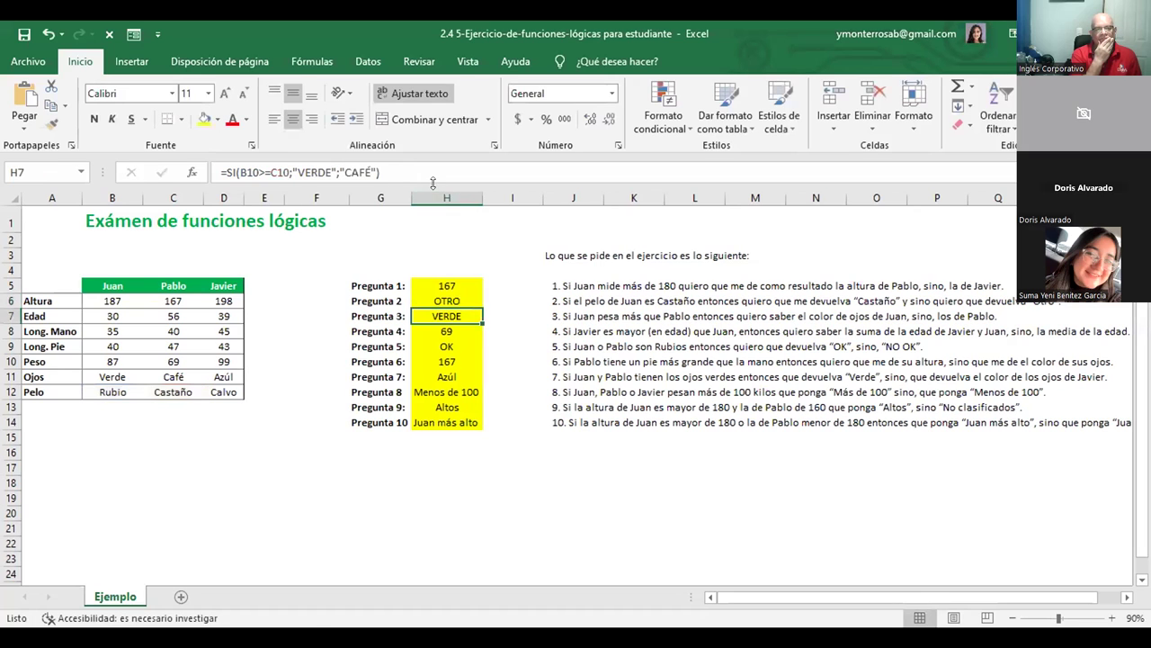
click(460, 300)
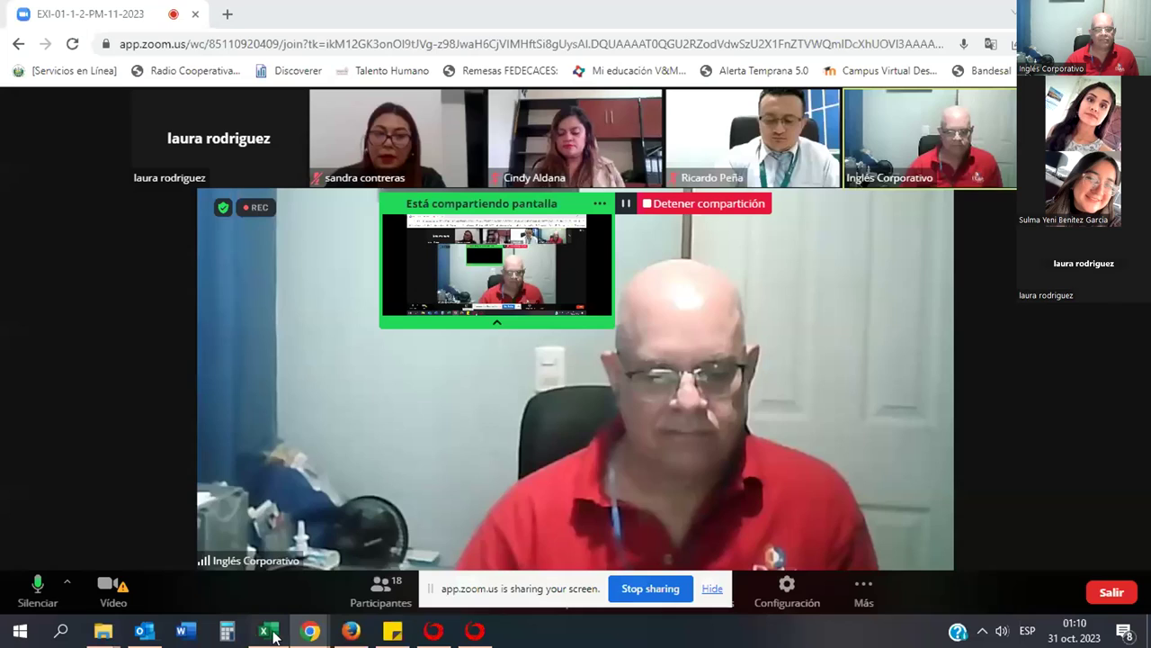
Switch to the Excel workbook and inspect the cell references in the Pregunta 3 formula in G7.
click(357, 634)
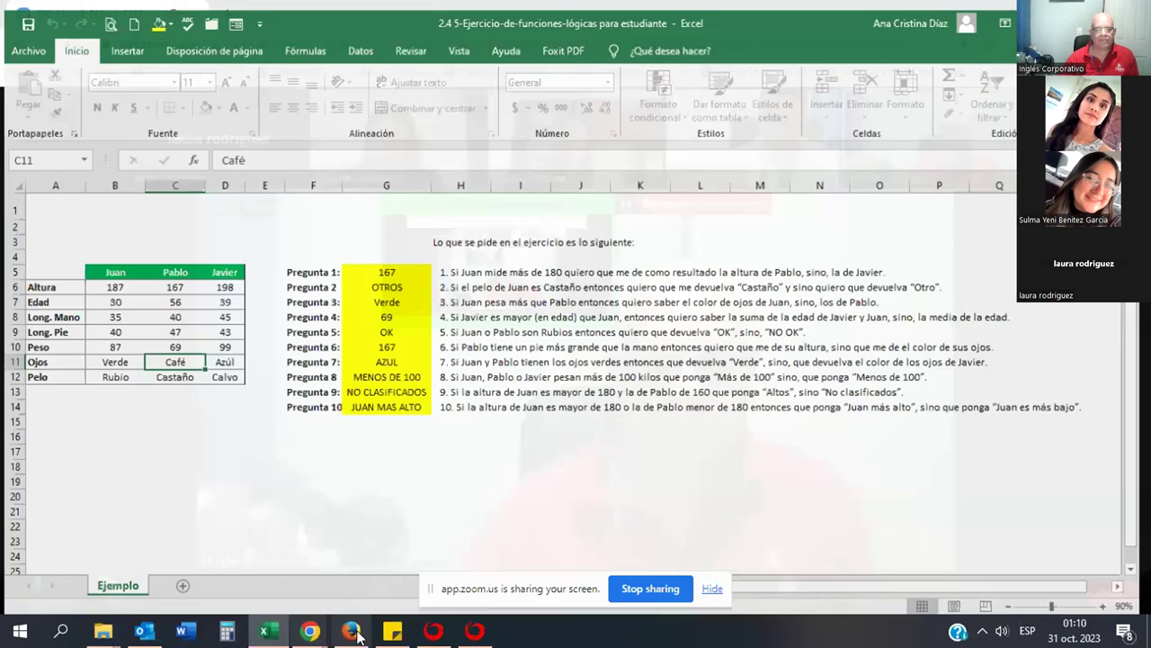
click(263, 633)
click(261, 634)
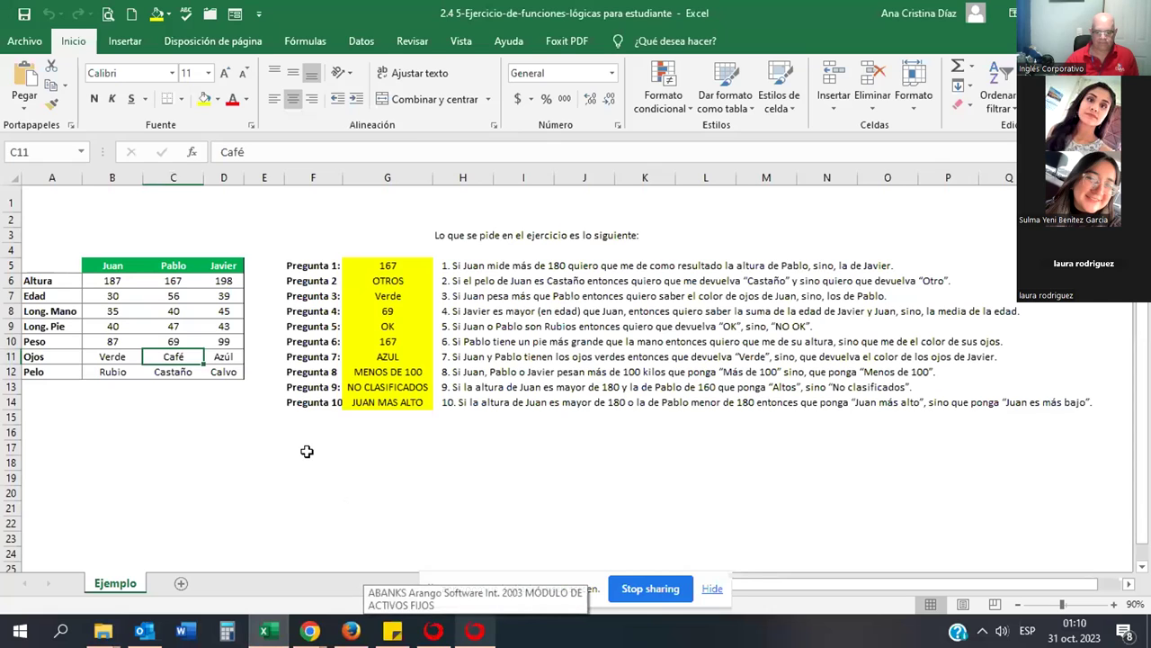
click(375, 296)
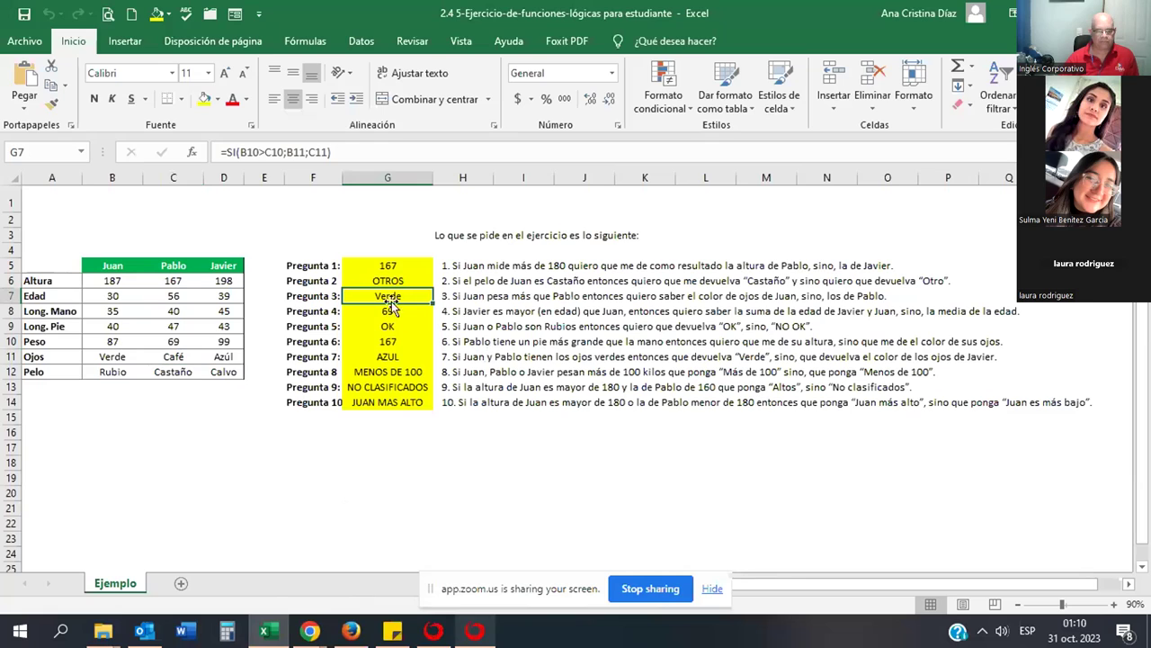
click(344, 151)
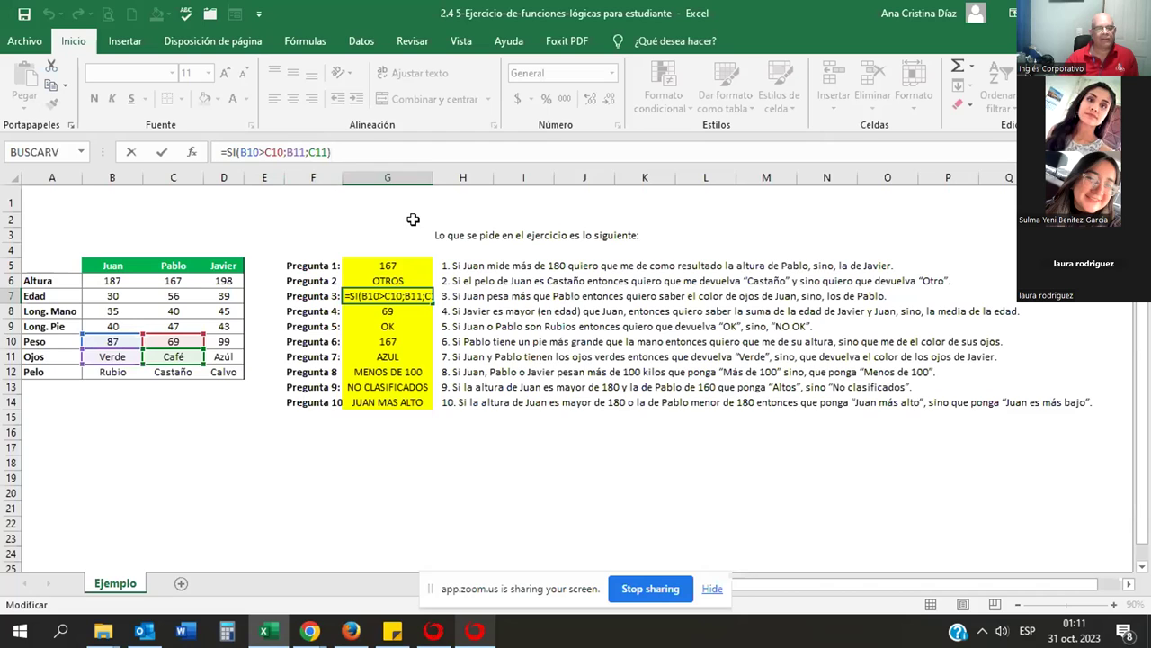
key(Return)
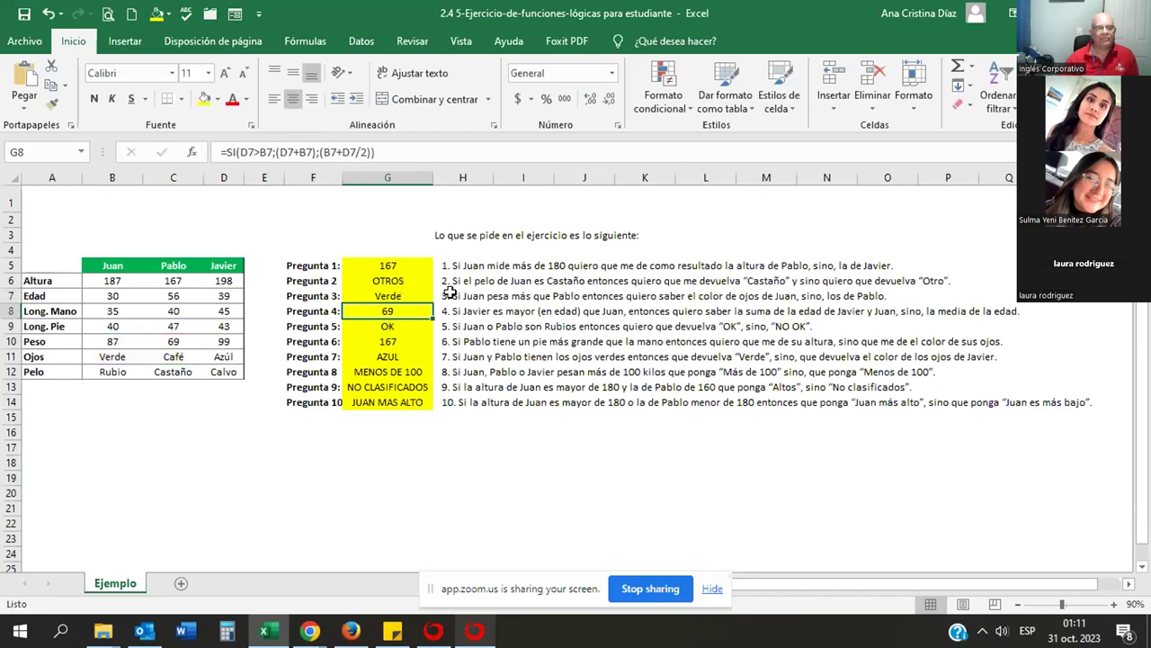
Compare the Pregunta 3 formula in G7 with its source weight cell B10 and eye-color cell B11.
click(117, 356)
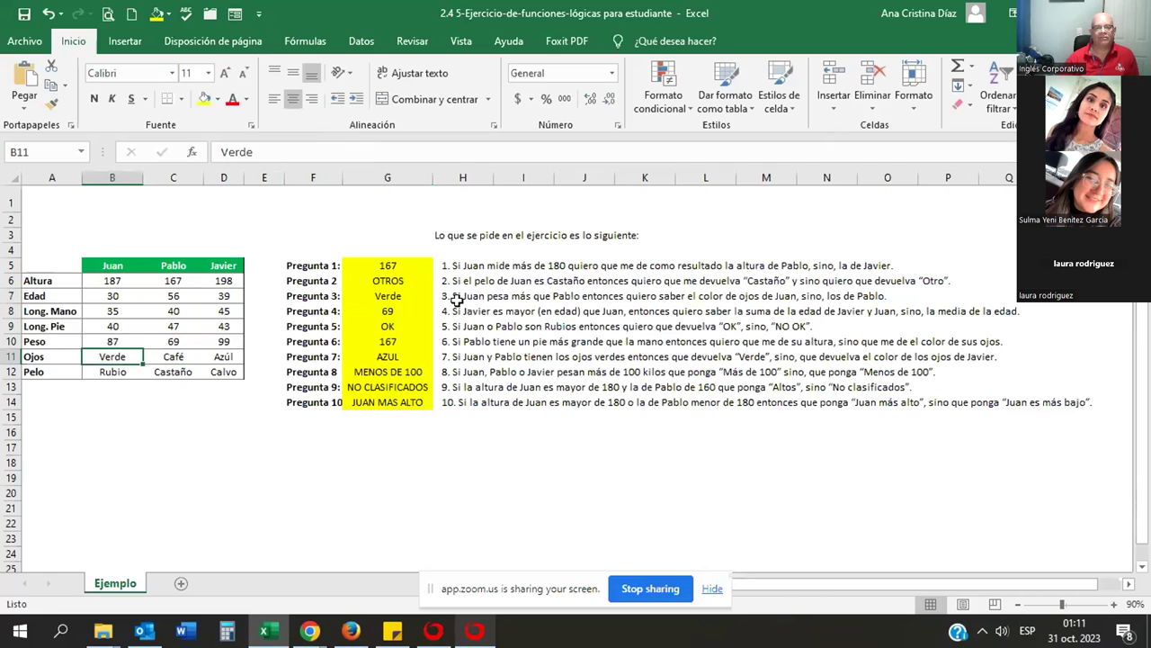
click(486, 300)
click(398, 296)
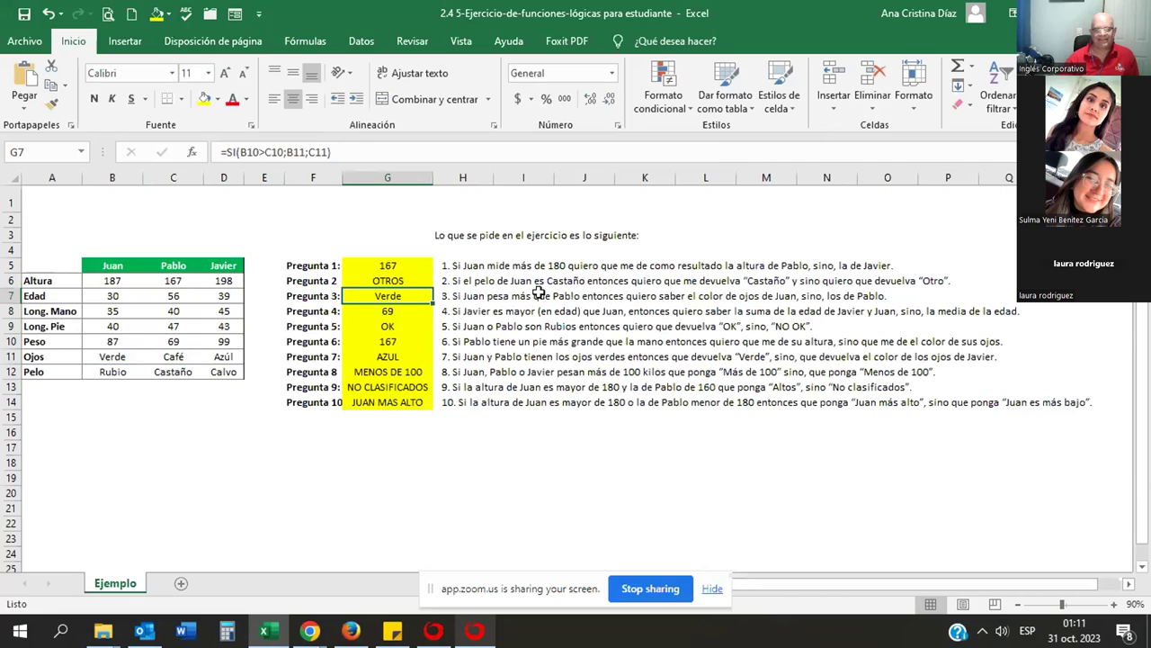
click(119, 357)
click(120, 342)
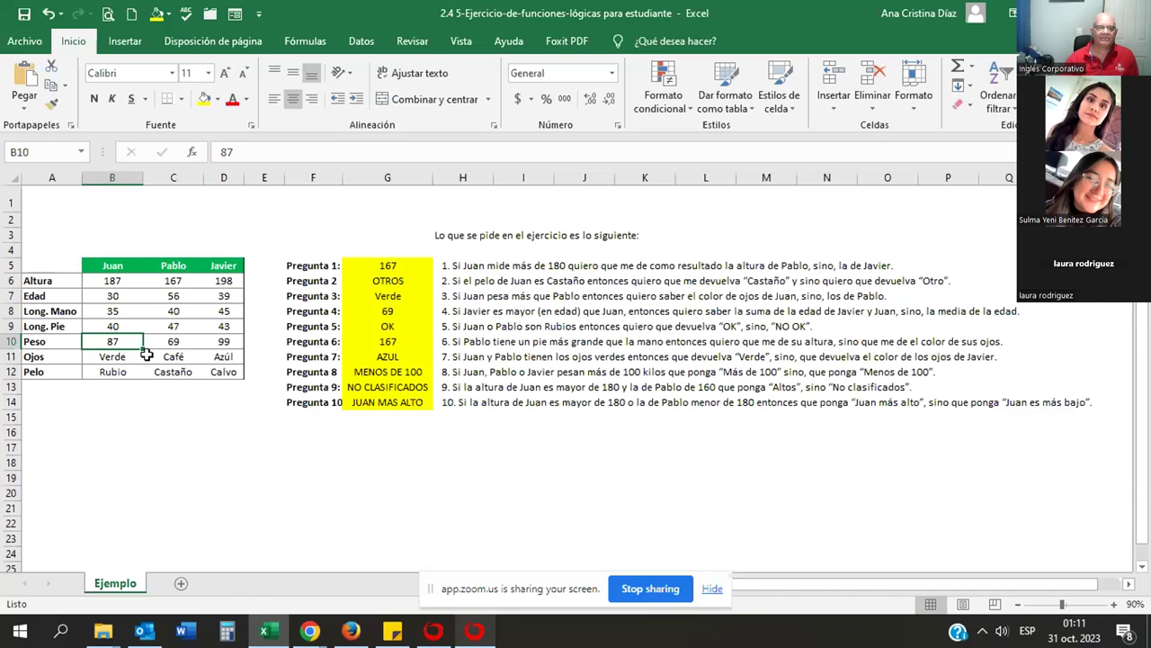
click(112, 360)
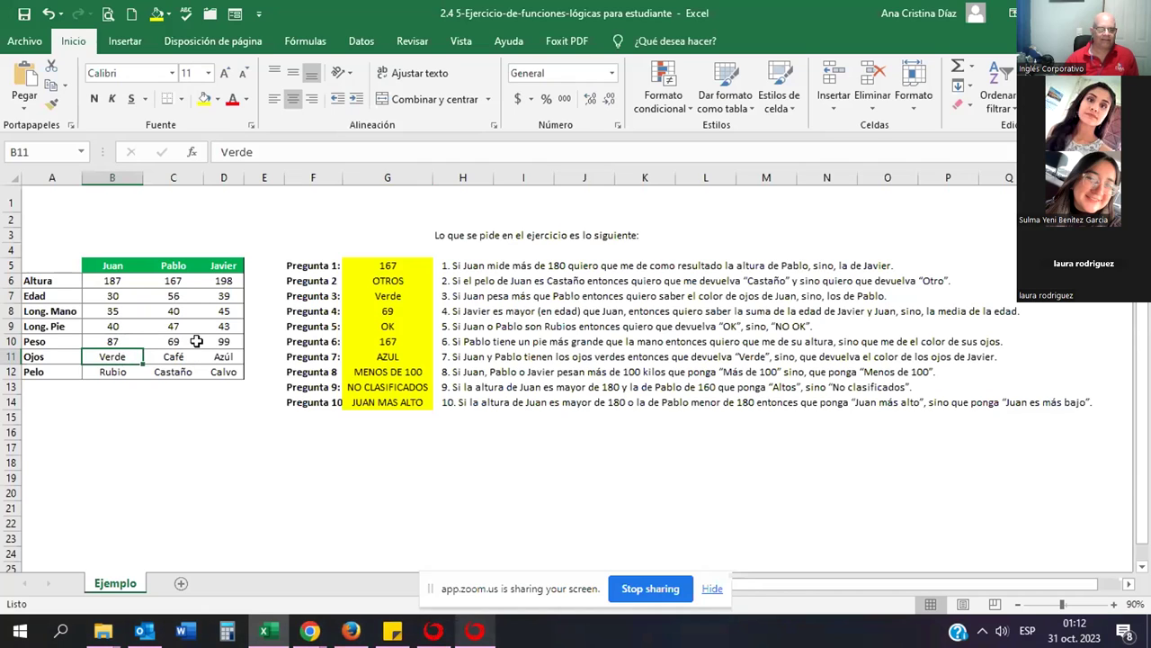
click(406, 301)
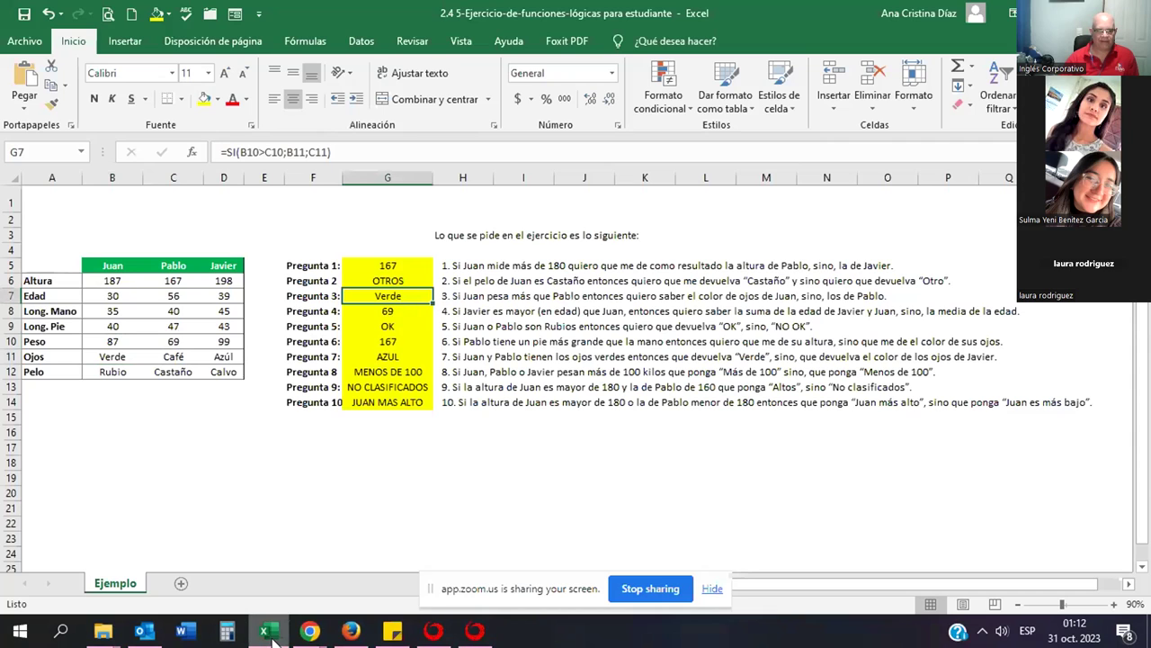
Switch to the Zoom meeting in Chrome and stop sharing the screen.
mouse_move(308, 632)
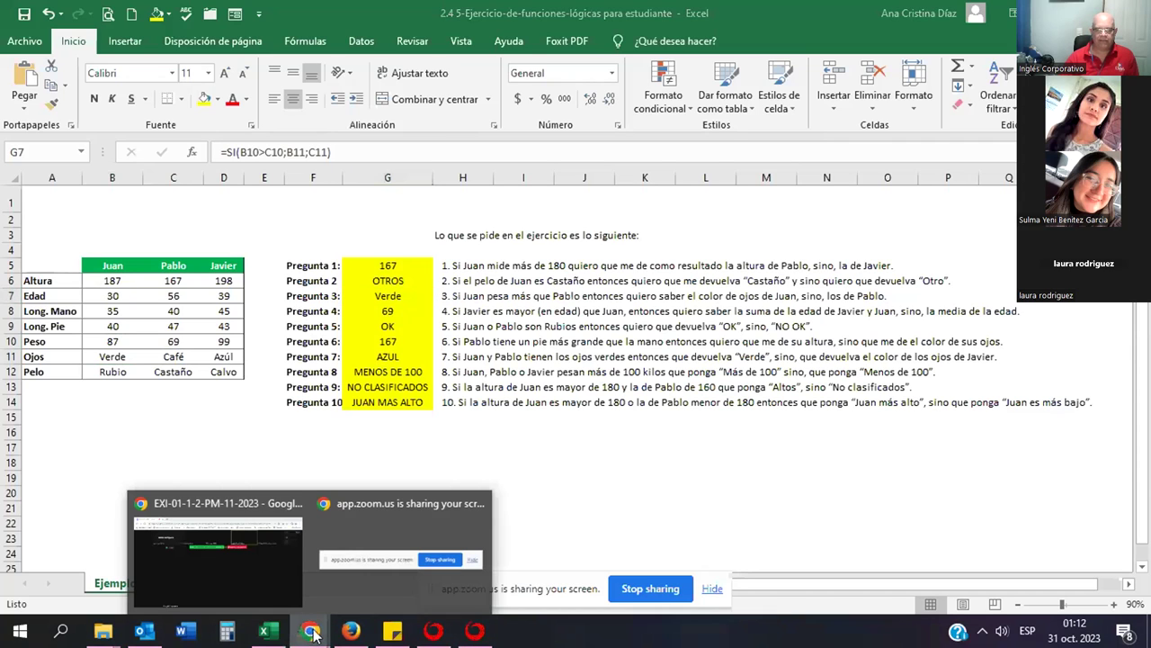
click(251, 553)
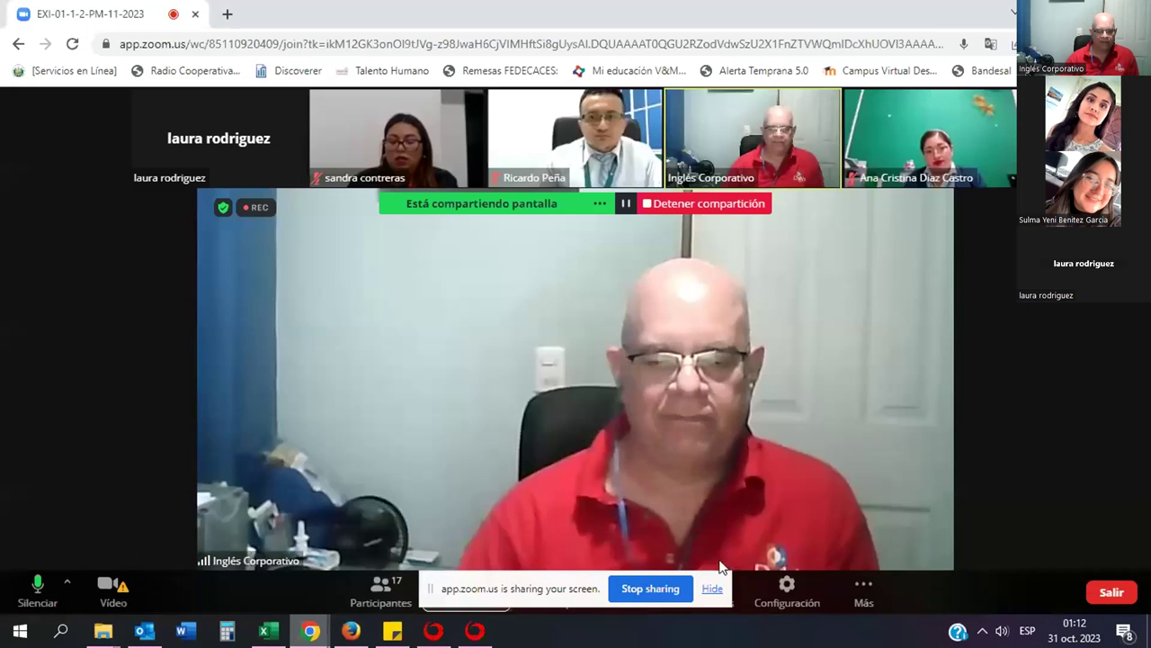
click(650, 588)
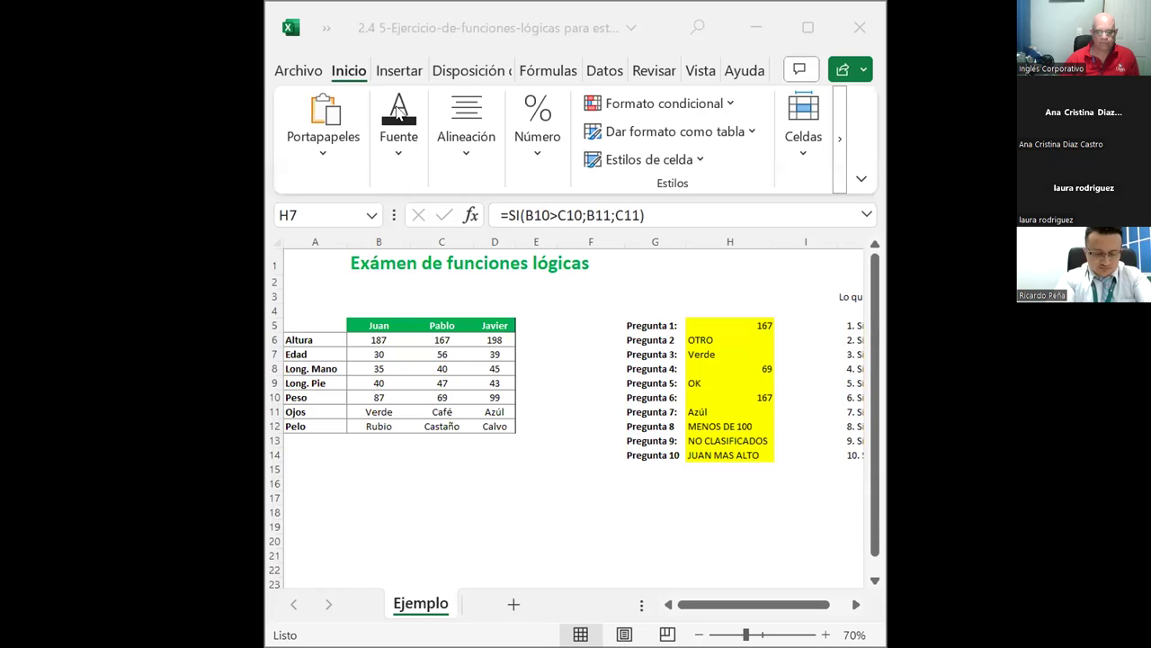
Maximize the workbook window and compare the Pregunta 4 statement in J8 with its formula in H8.
click(809, 27)
key(Down)
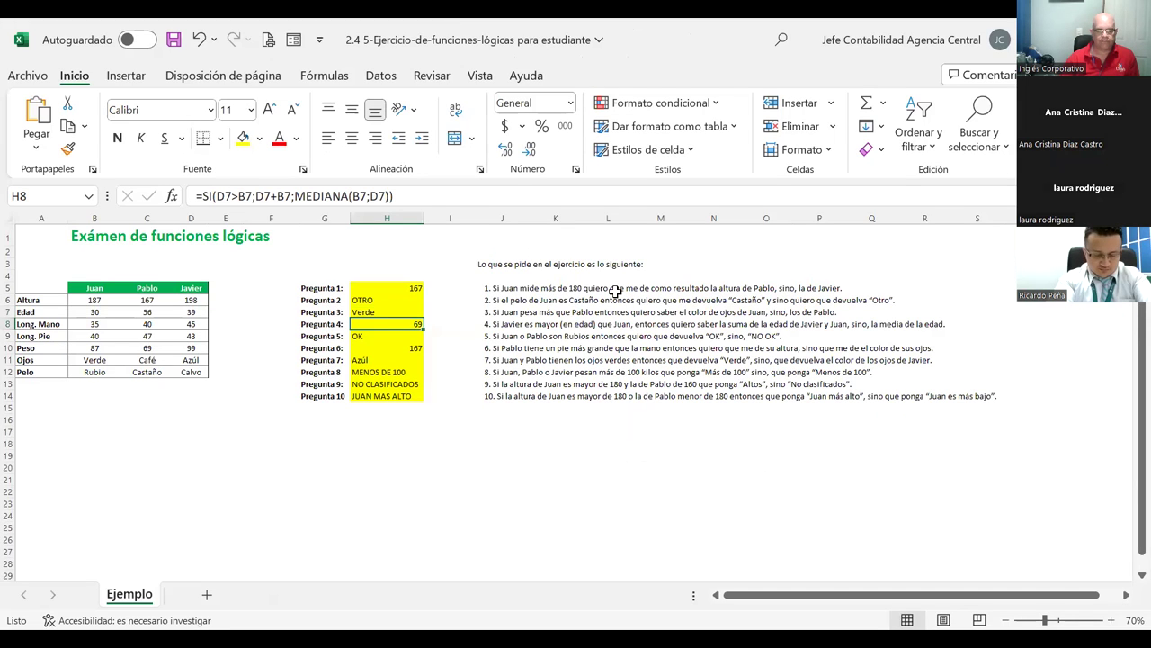
click(491, 325)
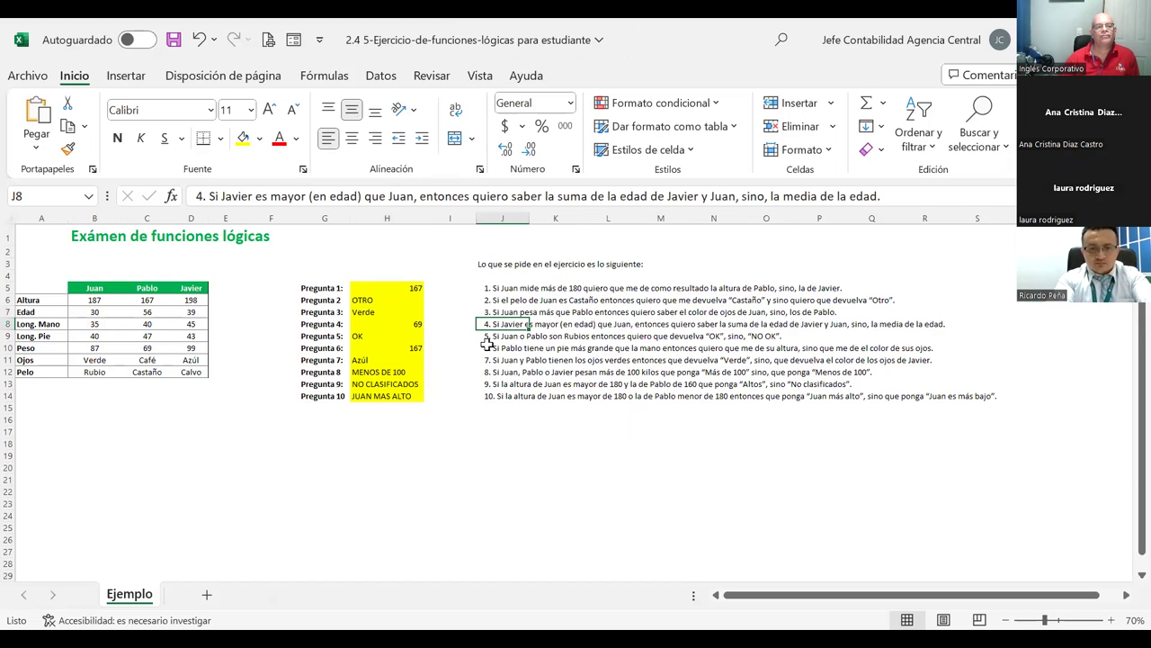
click(387, 324)
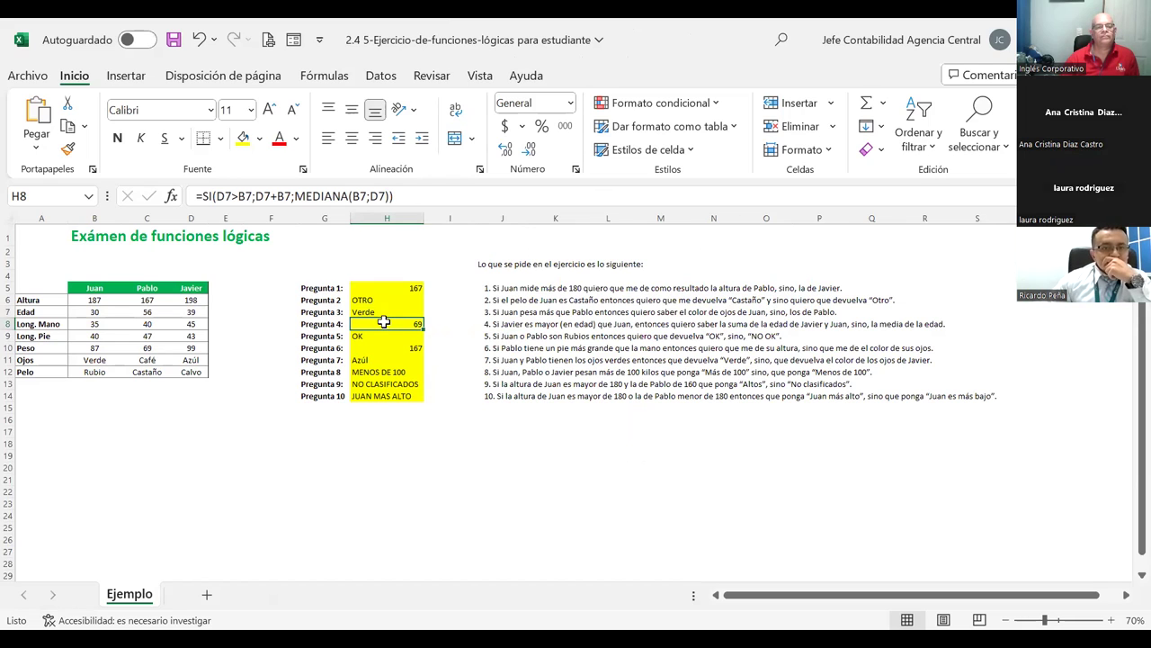
Replace the MEDIANA function with PROMEDIO in the Pregunta 4 formula in H8, giving =SI(D7>B7;D7+B7;PROMEDIO(B7;D7)).
double_click(386, 323)
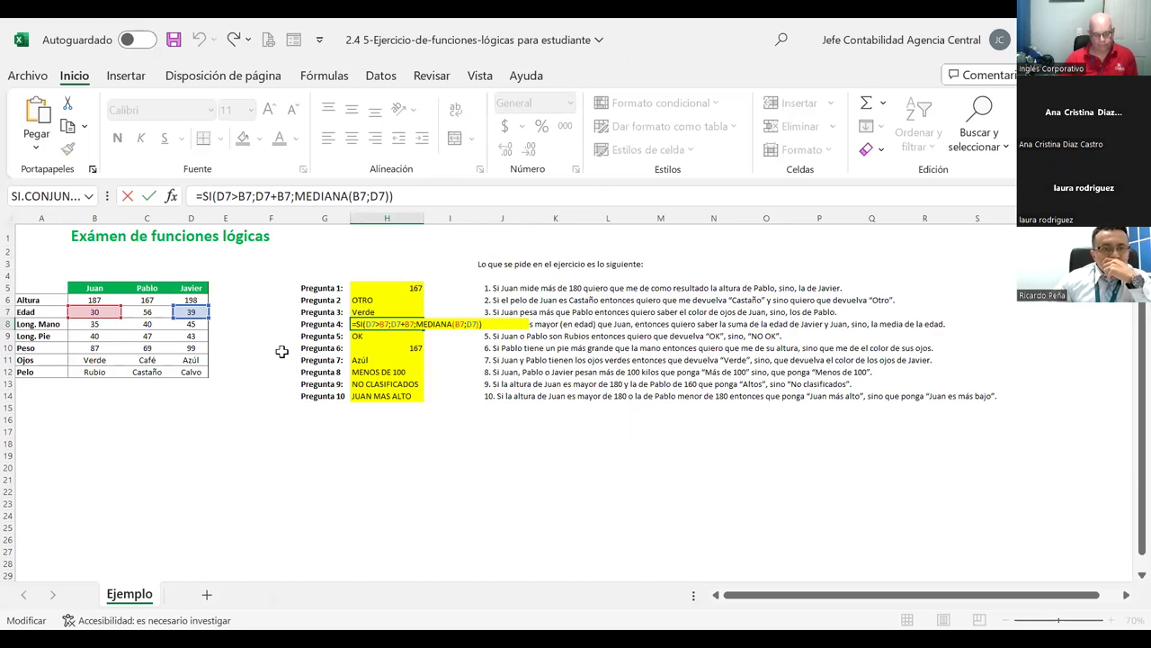
click(361, 324)
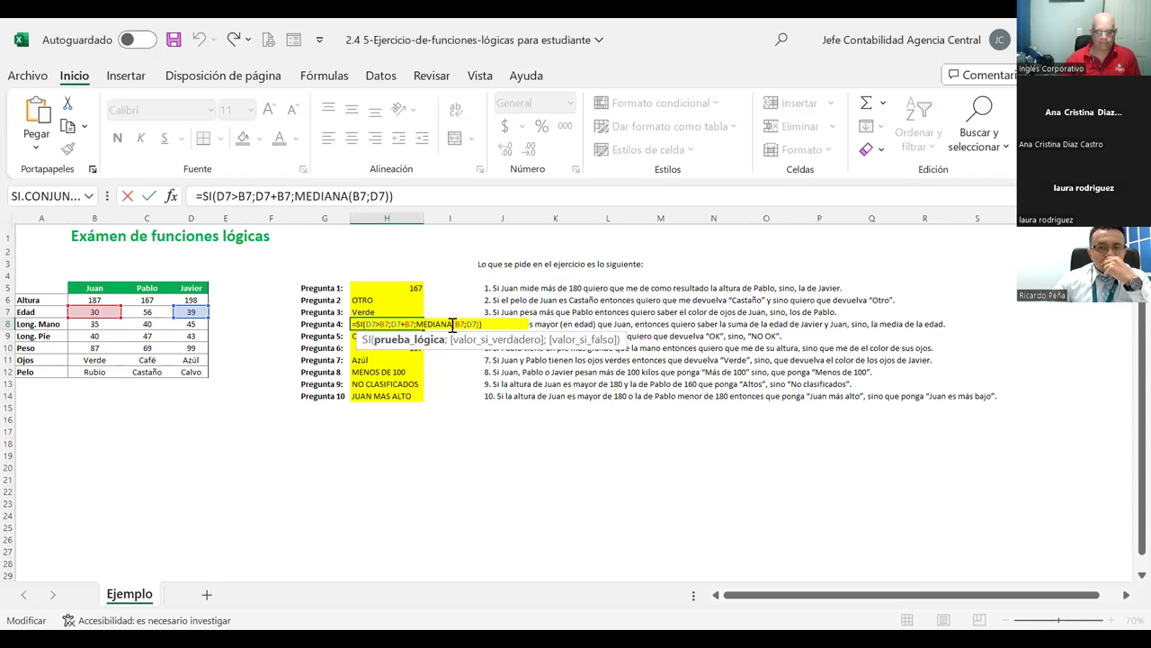
click(453, 324)
key(BackSpace)
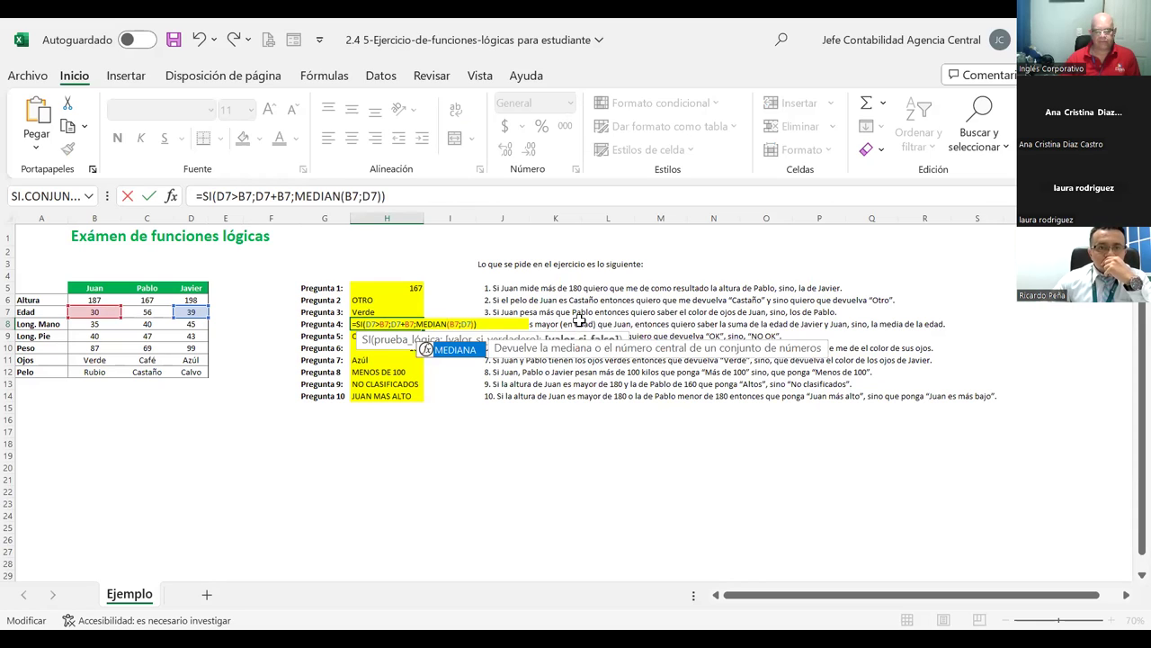
key(BackSpace)
key(BackSpace)
key(BackSpace)
key(BackSpace)
key(BackSpace)
key(BackSpace)
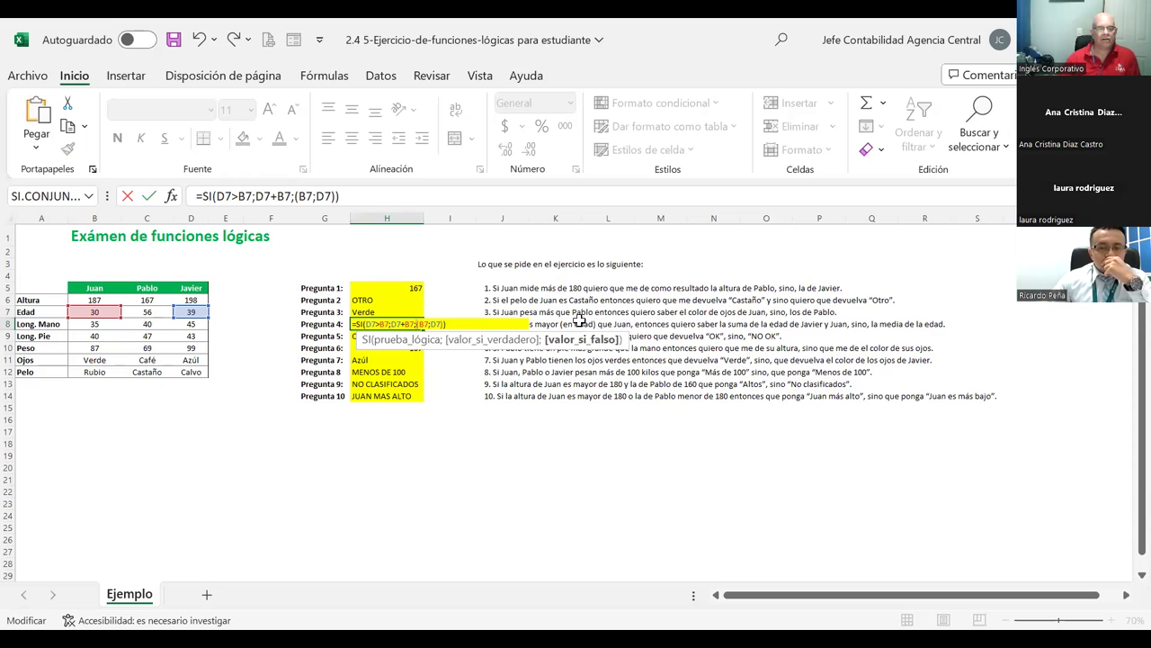
text(PROMEDIO)
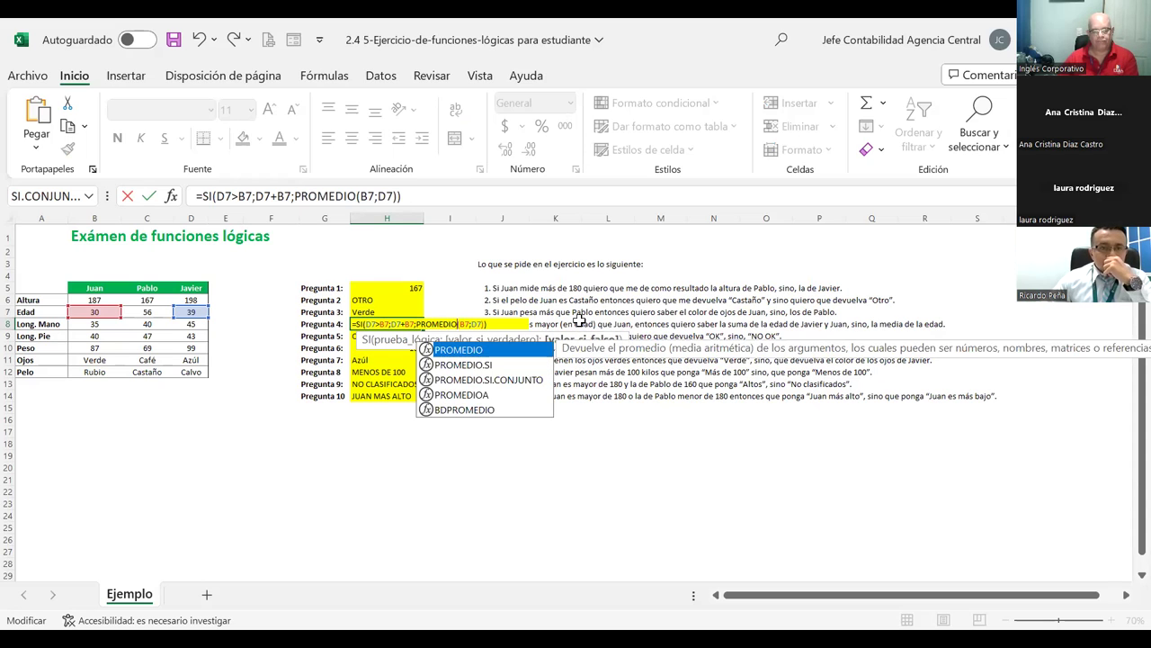
key(Return)
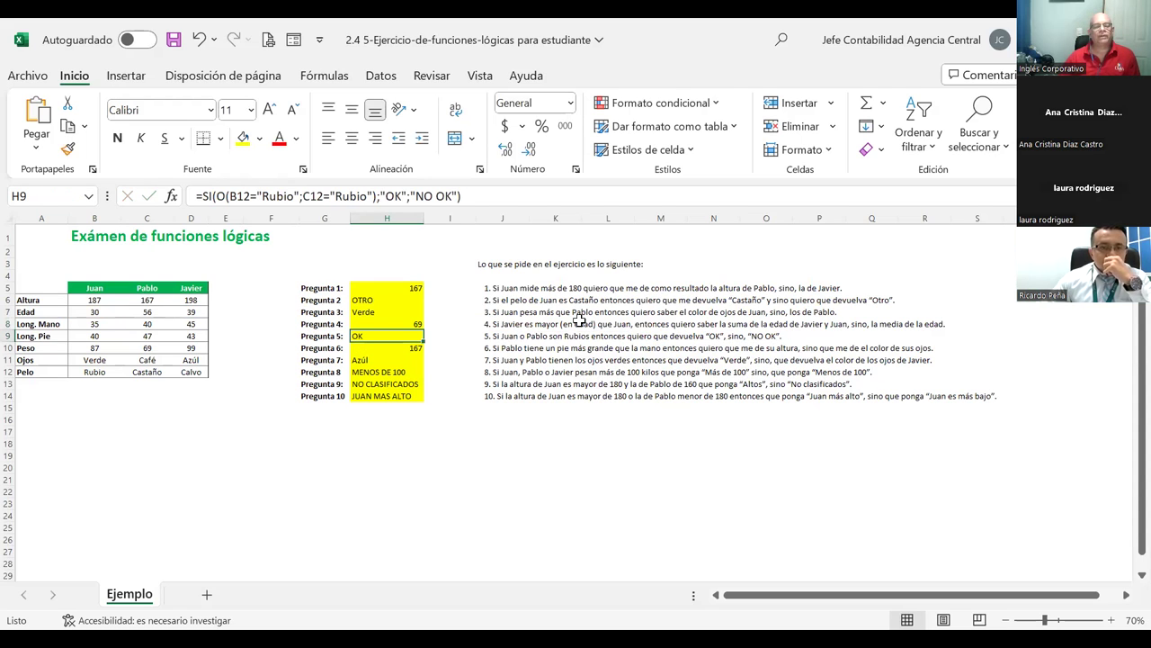
key(Up)
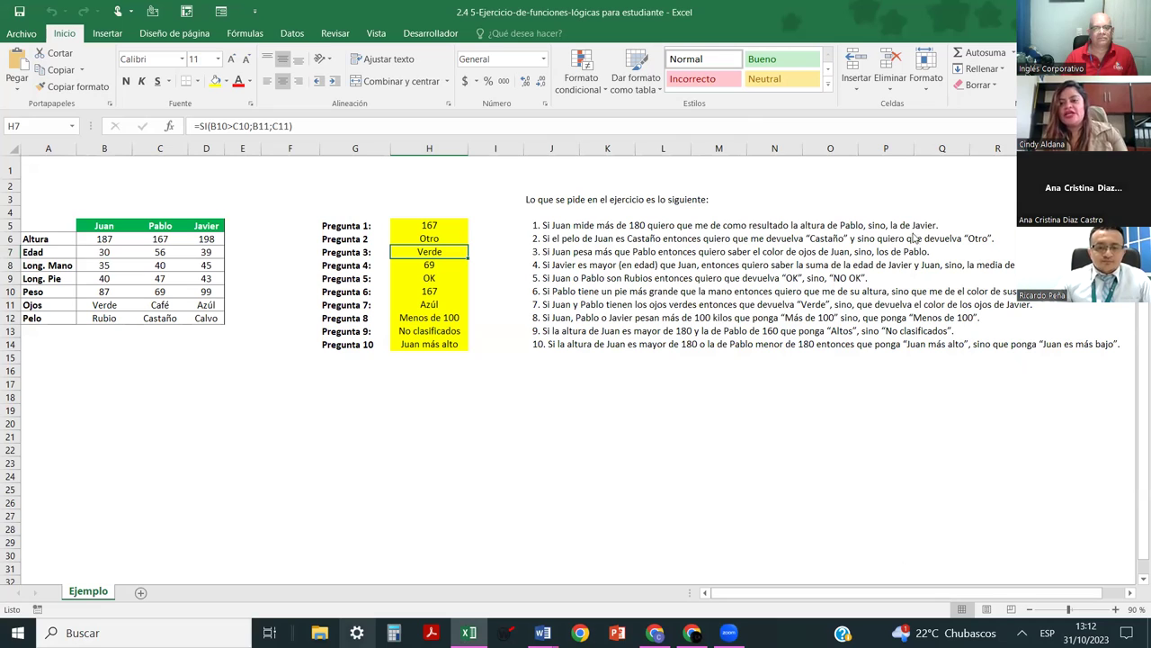
key(super+alt+d)
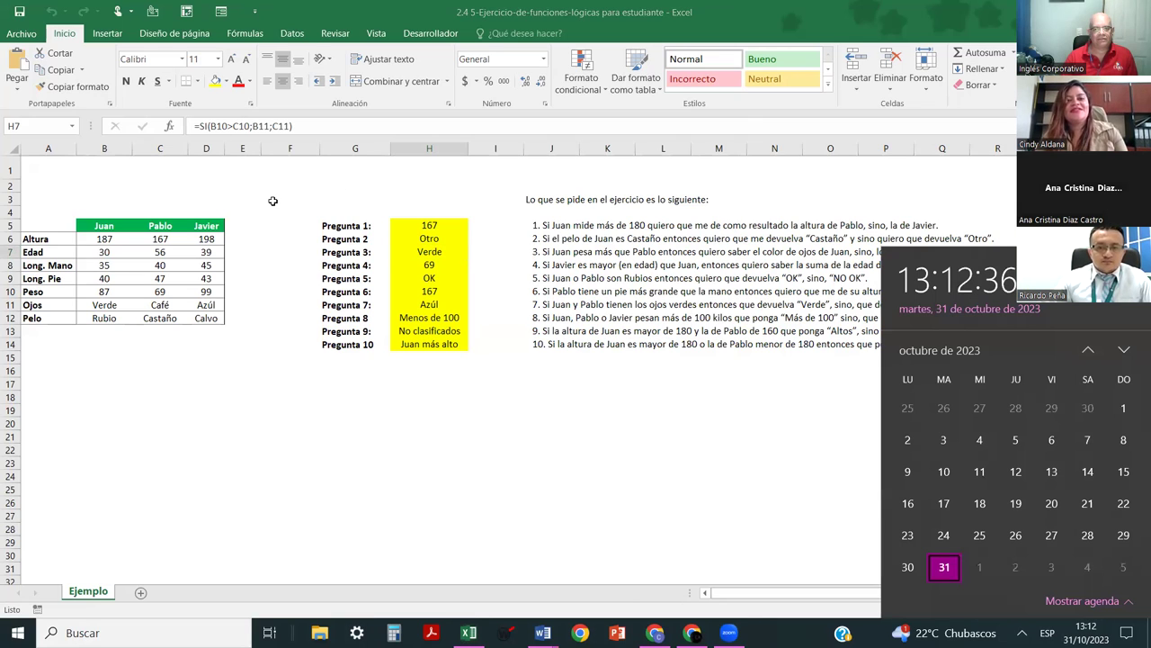
key(Escape)
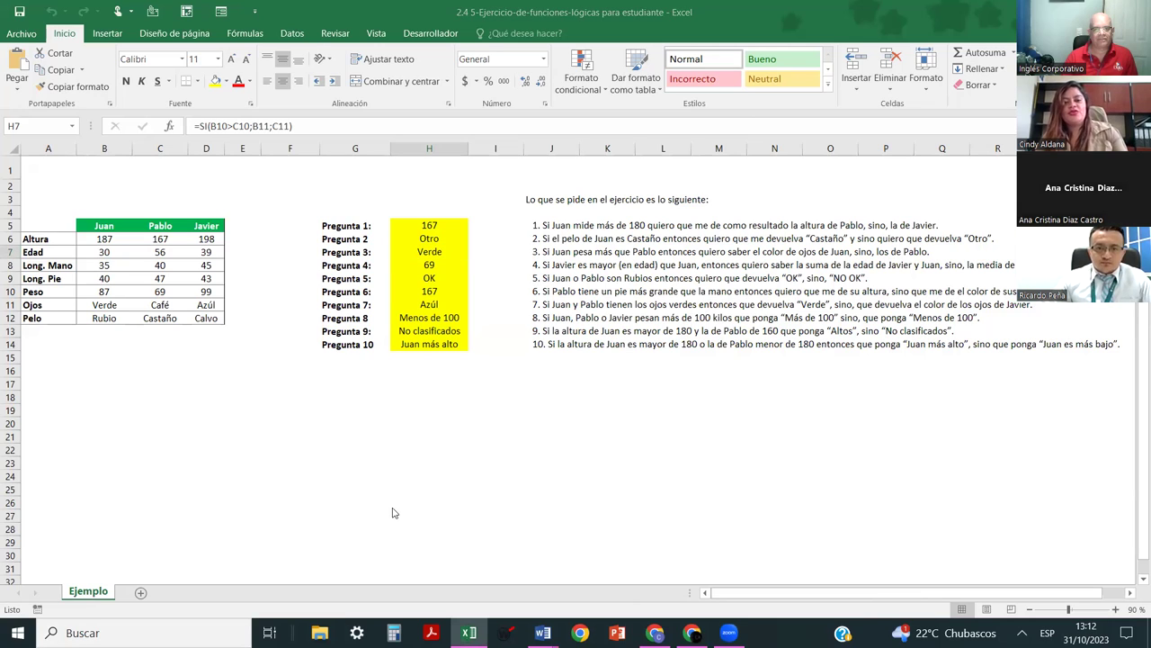
Examine the Pregunta 5 formula in H9 and its references to the hair cells B12 and C12.
click(423, 278)
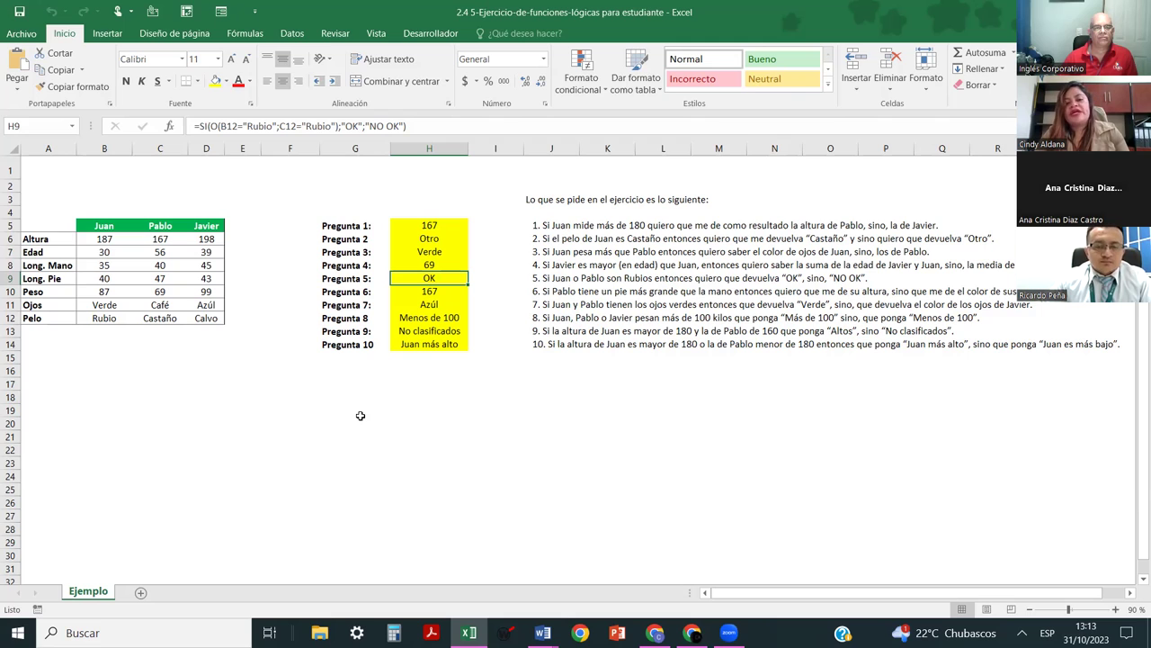
double_click(444, 278)
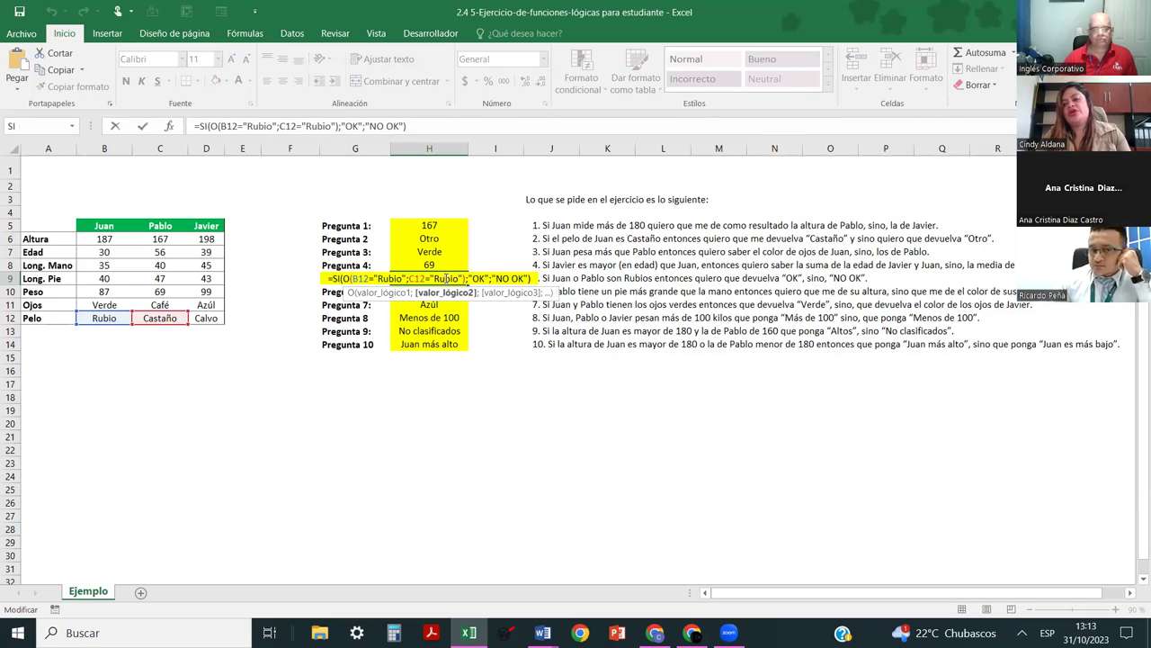
key(Escape)
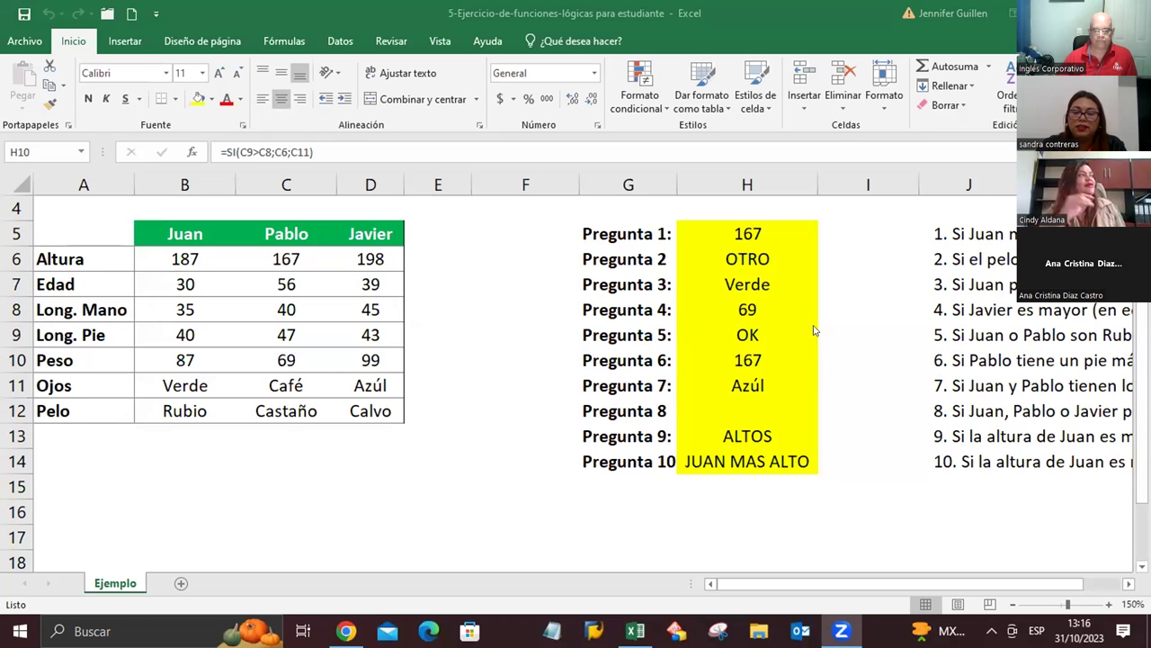
Check the Pregunta 6 formula in H10 and read its full statement along row 10.
click(758, 368)
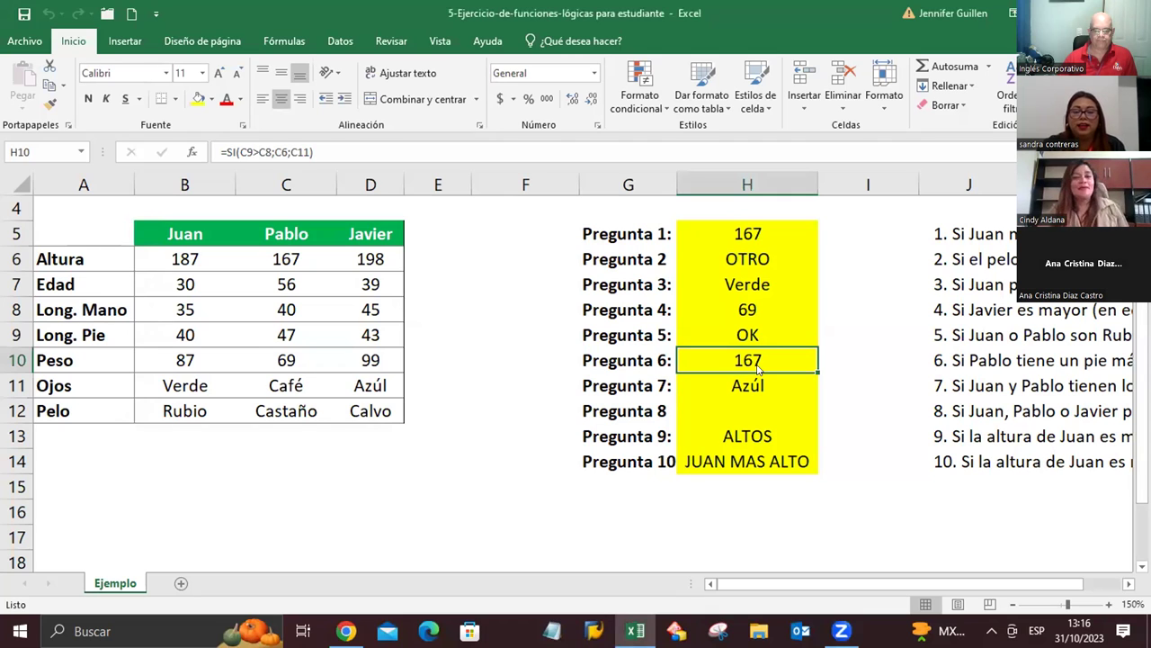
click(841, 358)
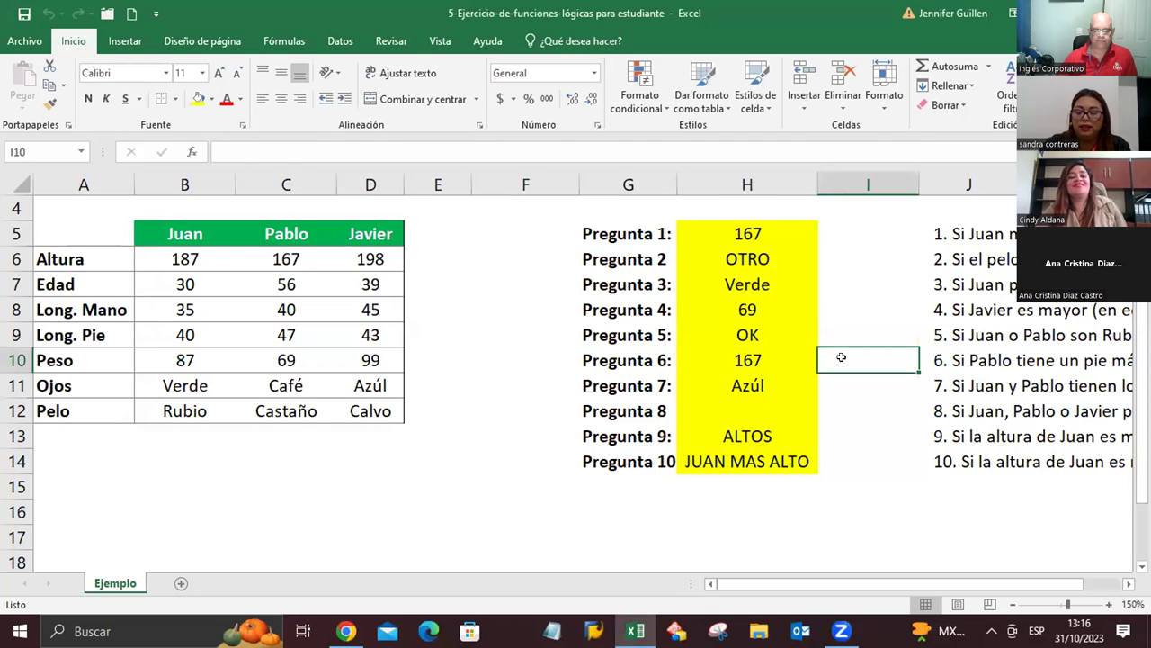
key(Right)
key(Right)
key(Right)
key(Right)
key(Right)
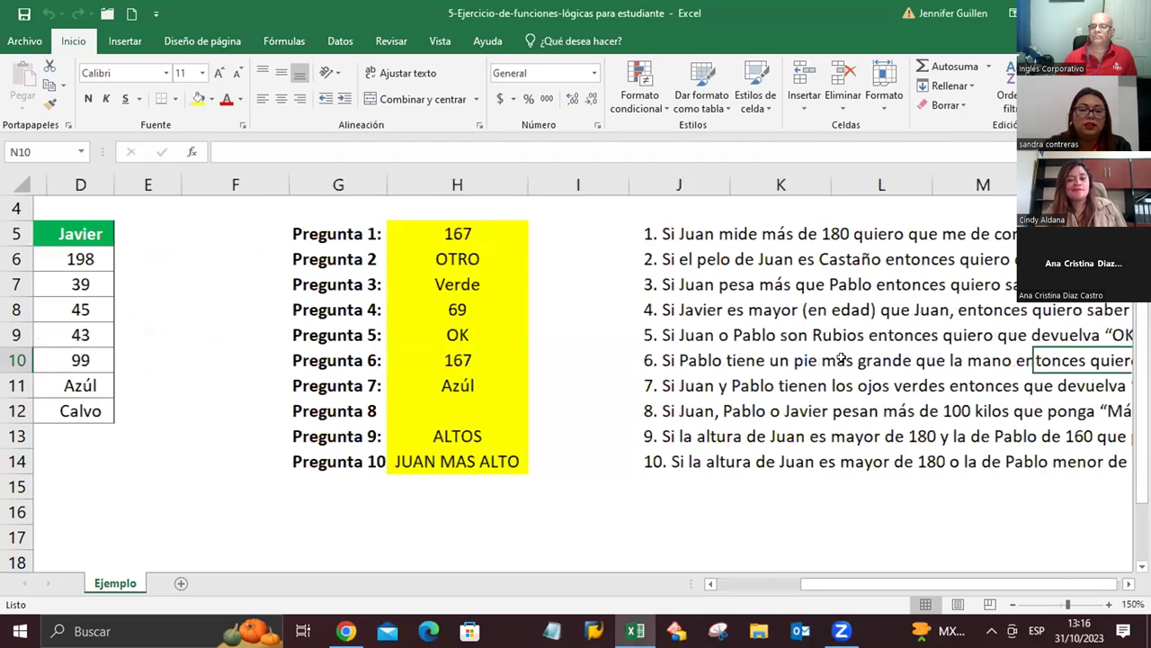
key(Right)
key(Right)
click(644, 352)
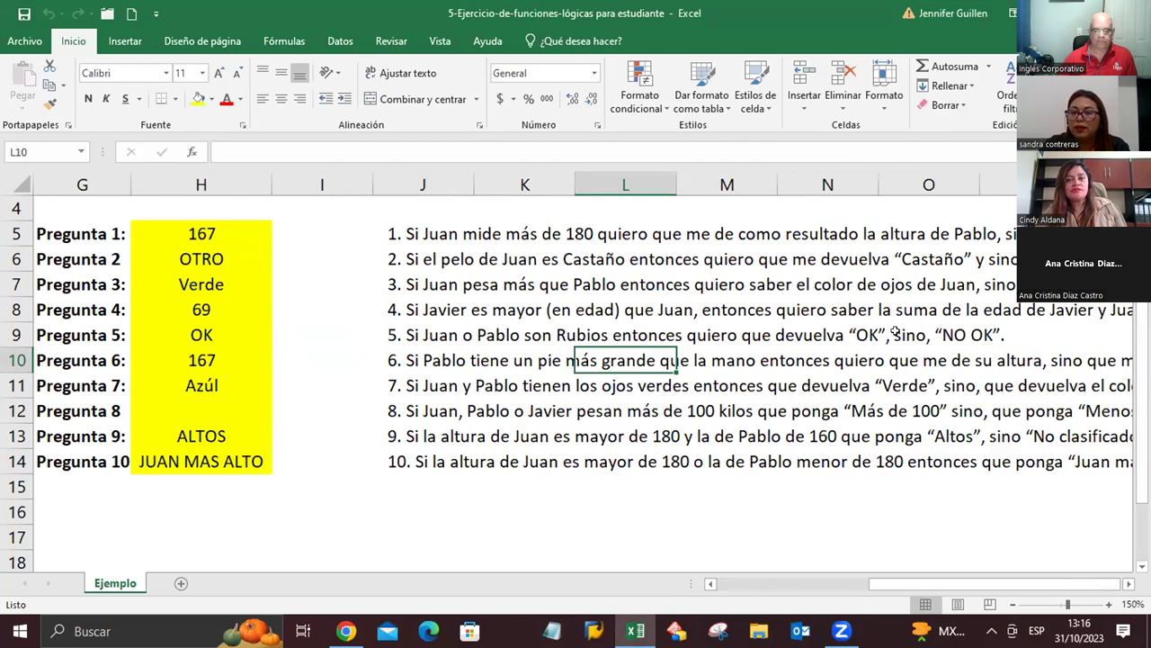
click(828, 184)
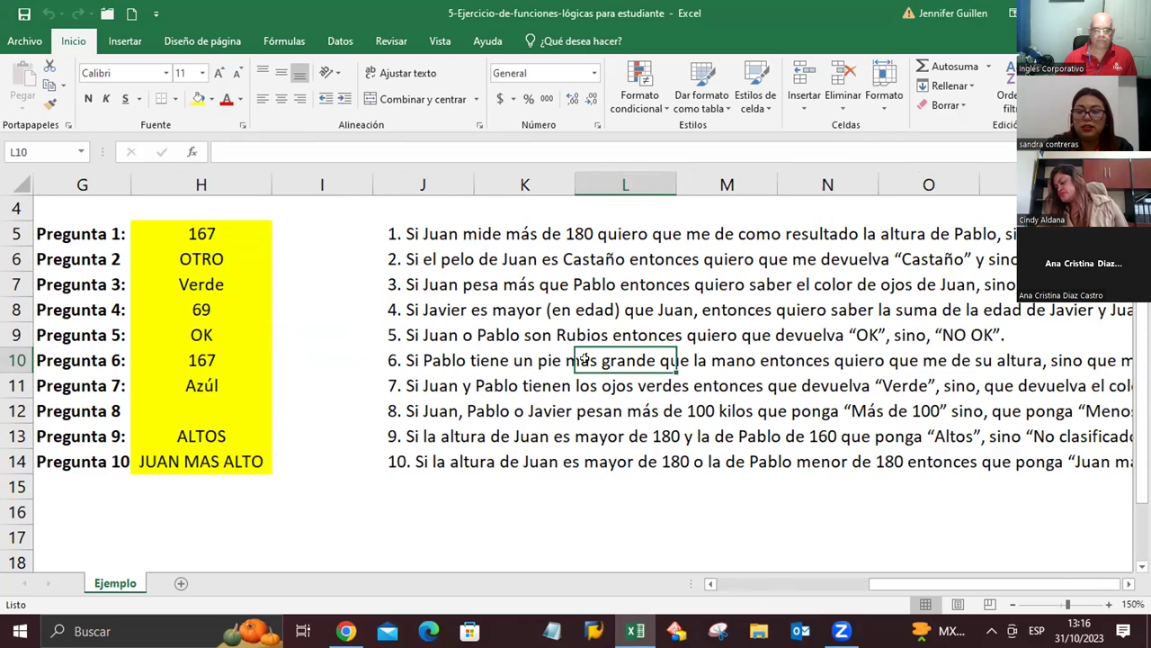
key(Right)
key(Right)
key(Right)
key(Right)
key(Right)
key(Right)
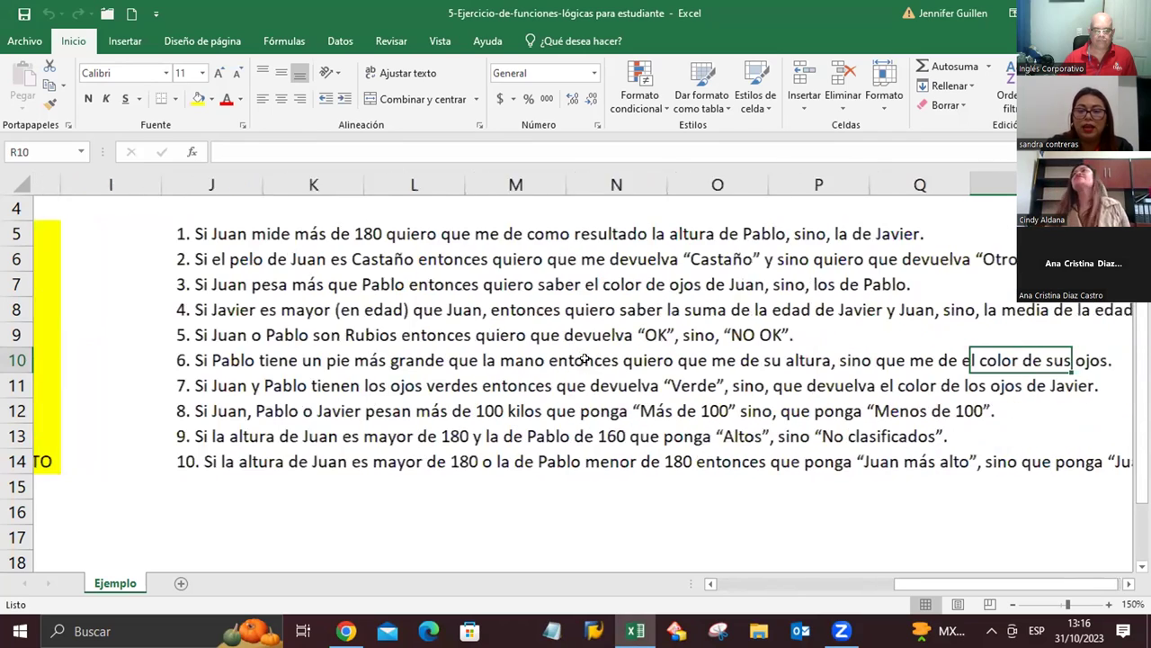
key(Right)
key(Right)
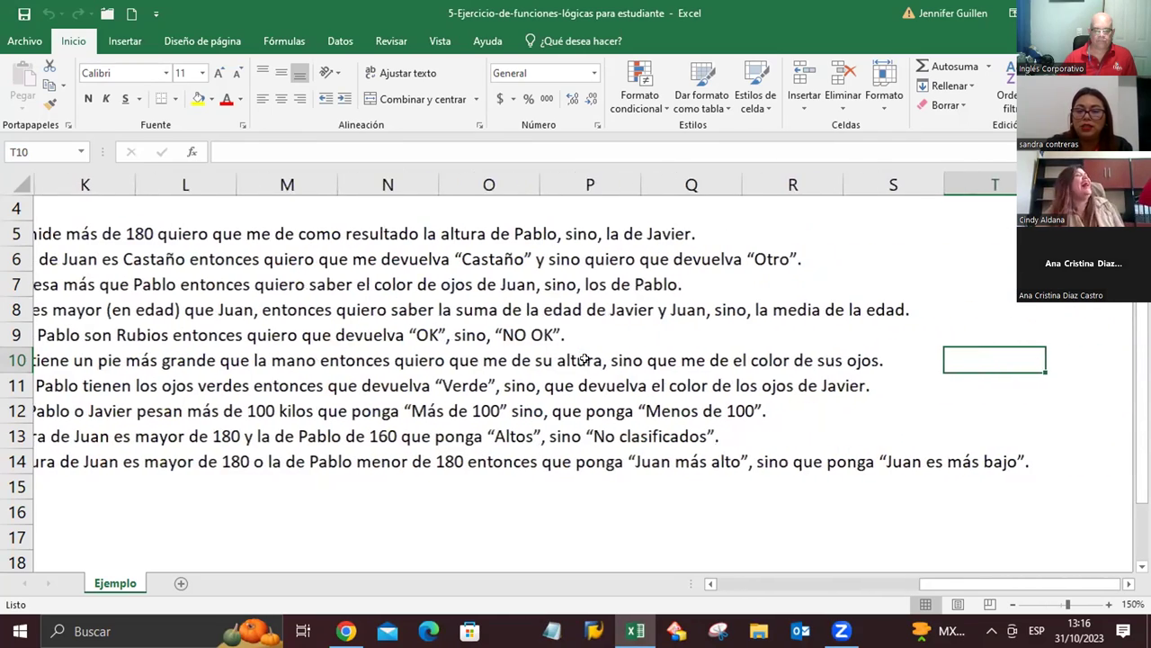
Compare the Pregunta 6 formula in H10 with Pablo's data in column C of the source table.
key(Left)
key(Left)
key(Left)
key(Left)
key(Left)
key(Left)
key(Left)
key(Left)
key(Left)
key(Left)
key(Left)
key(Left)
key(Left)
key(Left)
key(Left)
key(Left)
key(Left)
key(Left)
key(Left)
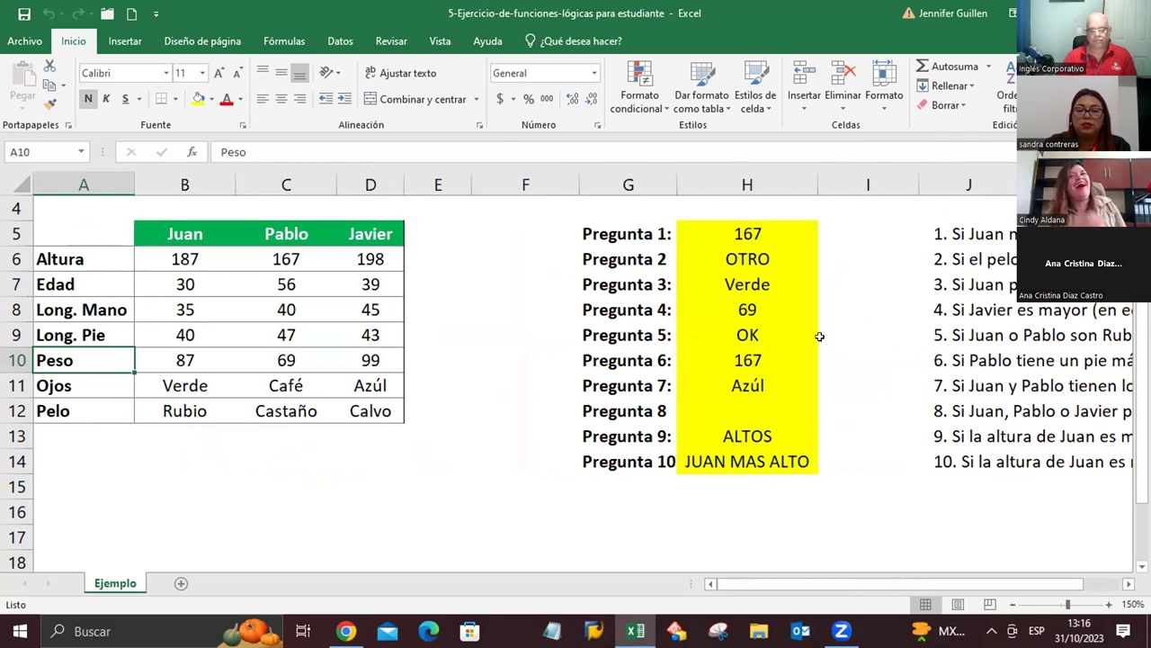
click(785, 355)
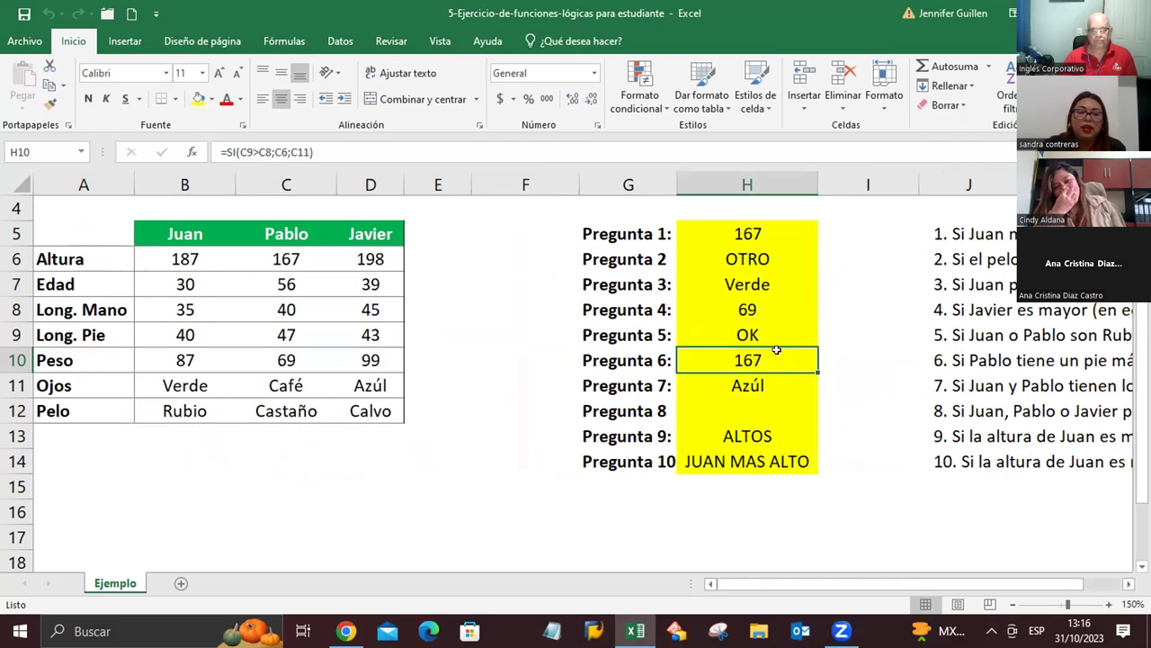
click(280, 356)
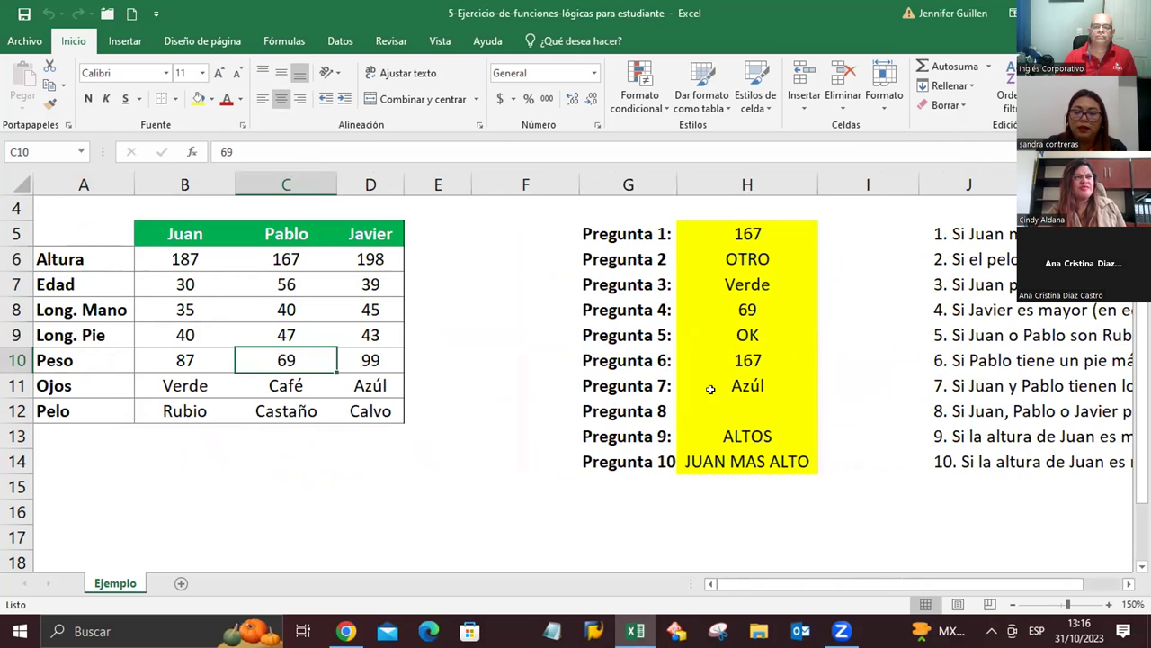
click(745, 361)
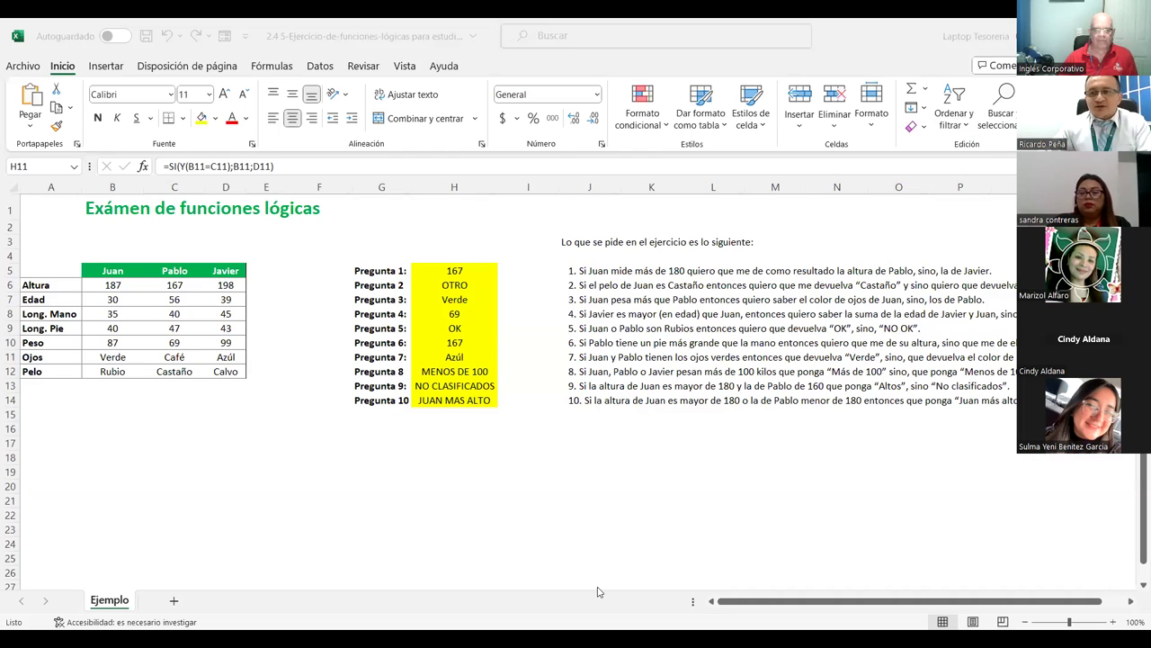
Inspect the cell references of the Pregunta 7 formula in H11 and reduce the sheet zoom to 85%.
click(518, 405)
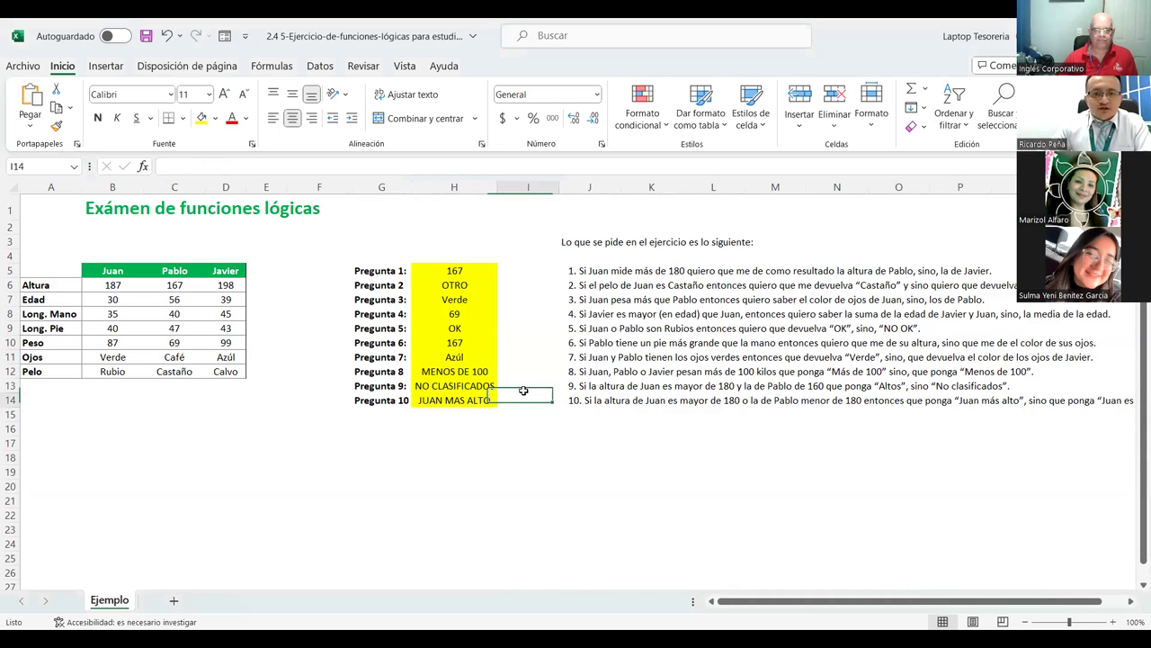
double_click(465, 355)
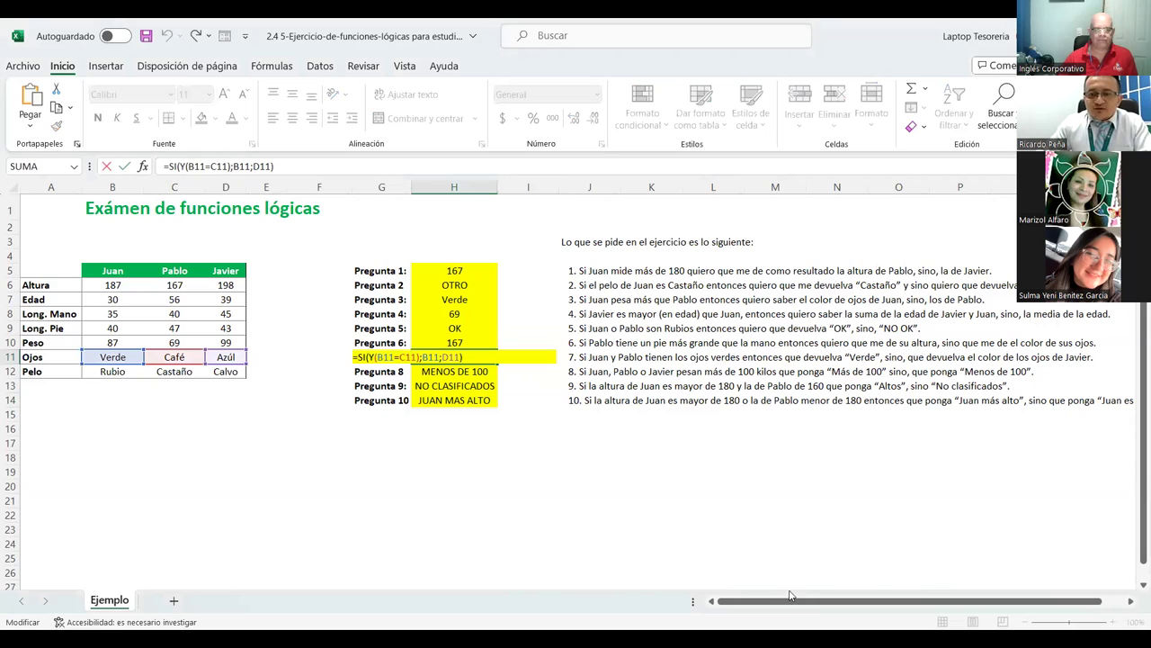
click(640, 431)
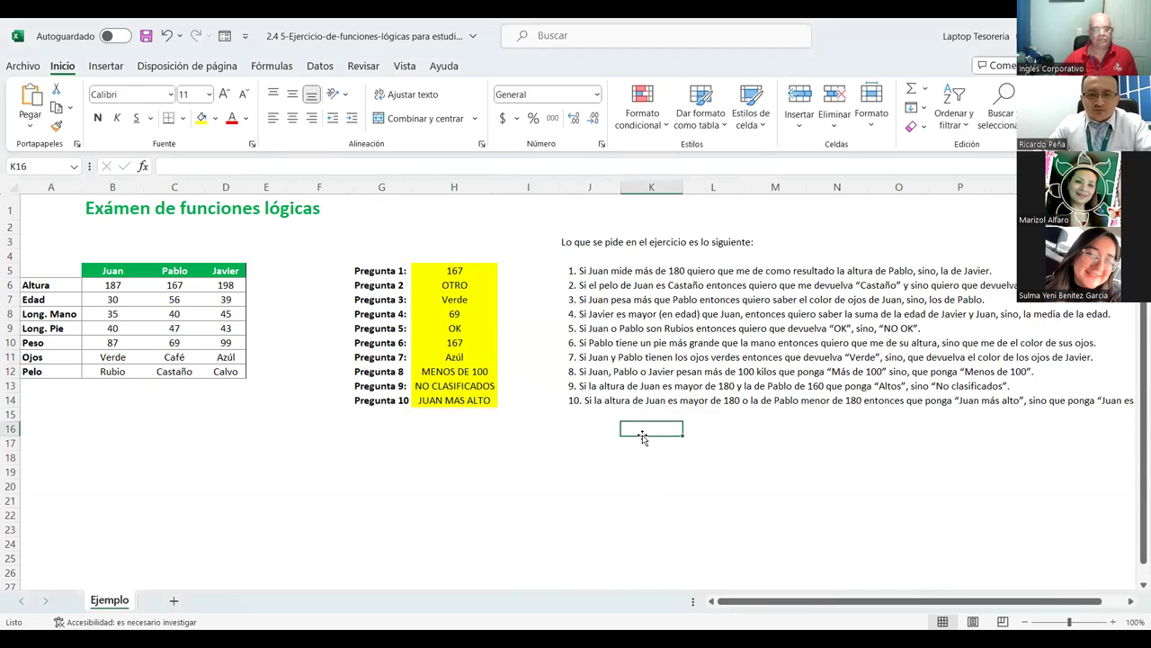
ctrl+scroll(683, 429, down, 1)
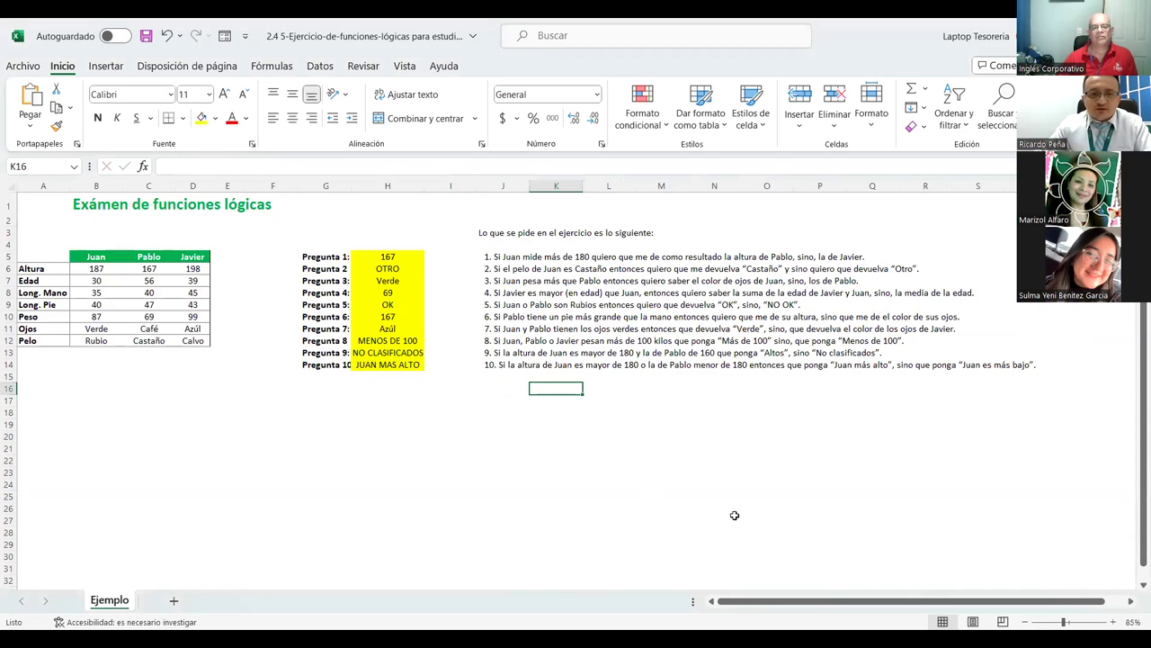
Compare the Pregunta 7 formula in H11 with its statement about Juan's and Pablo's eye color.
click(392, 330)
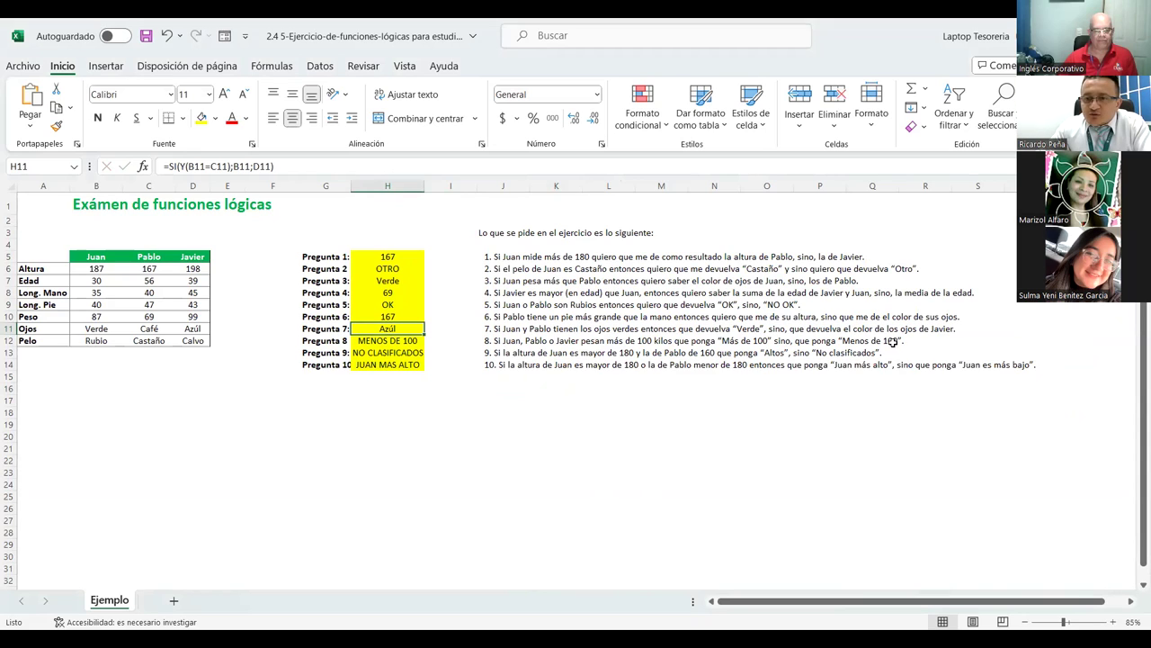
double_click(399, 326)
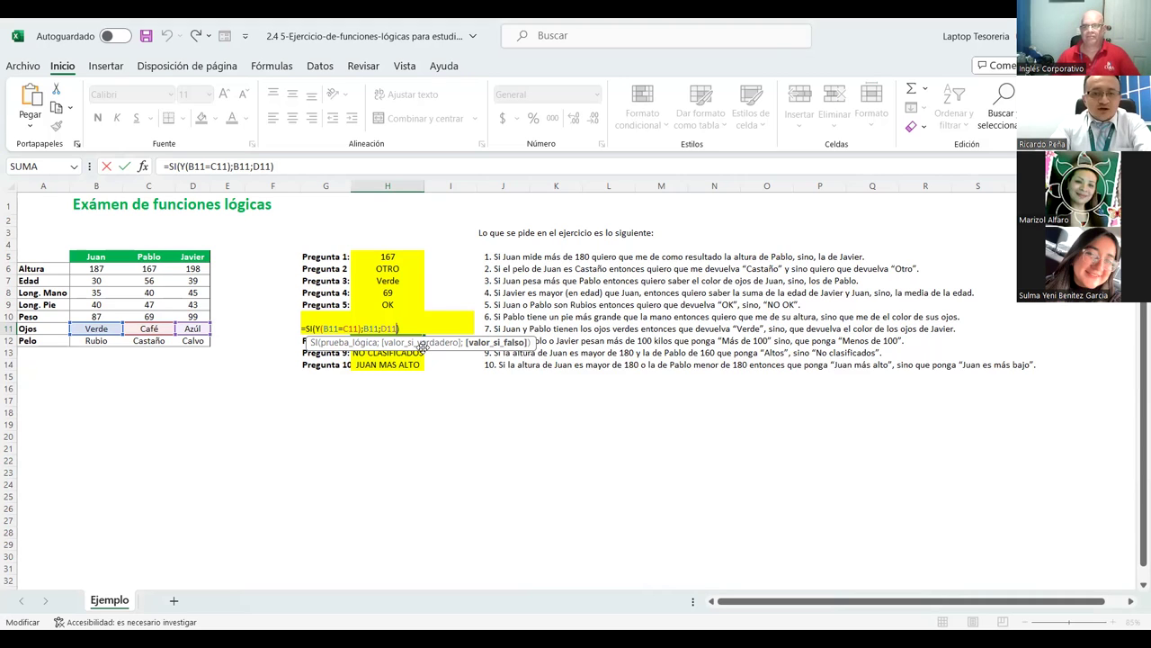
key(Return)
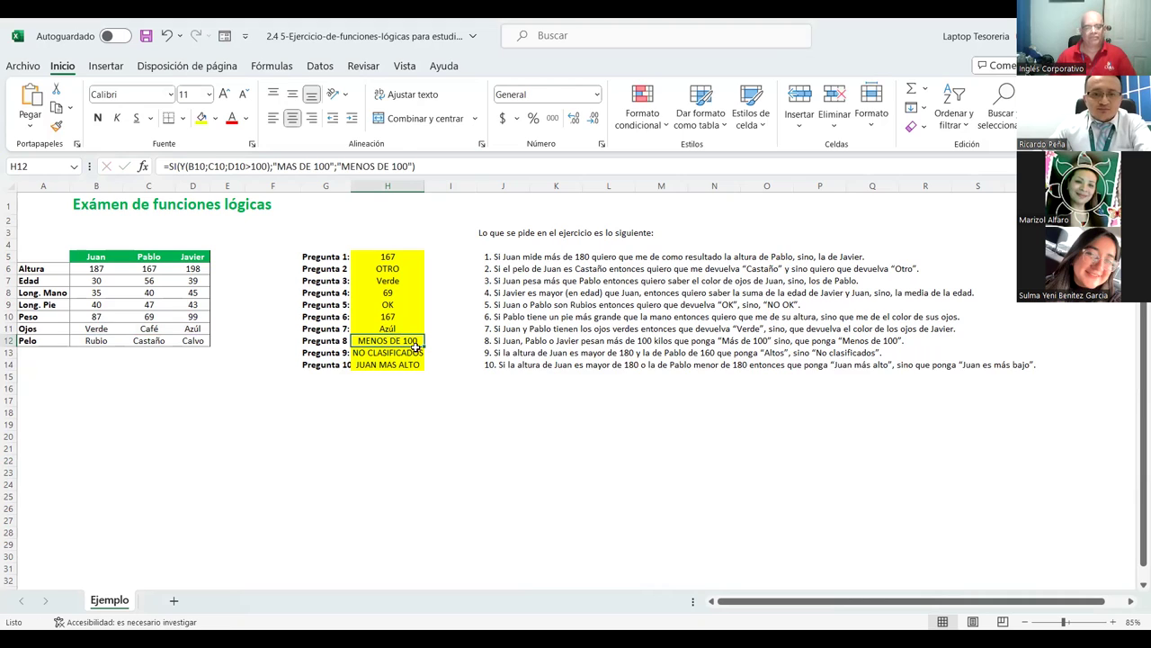
key(Up)
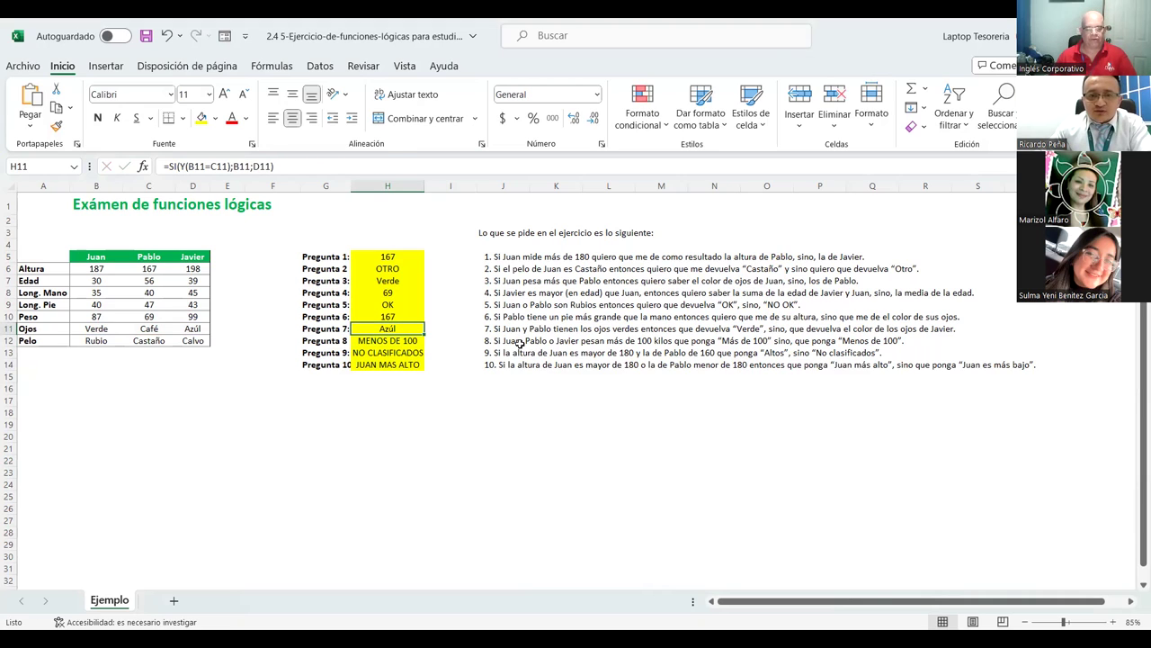
click(450, 412)
click(387, 328)
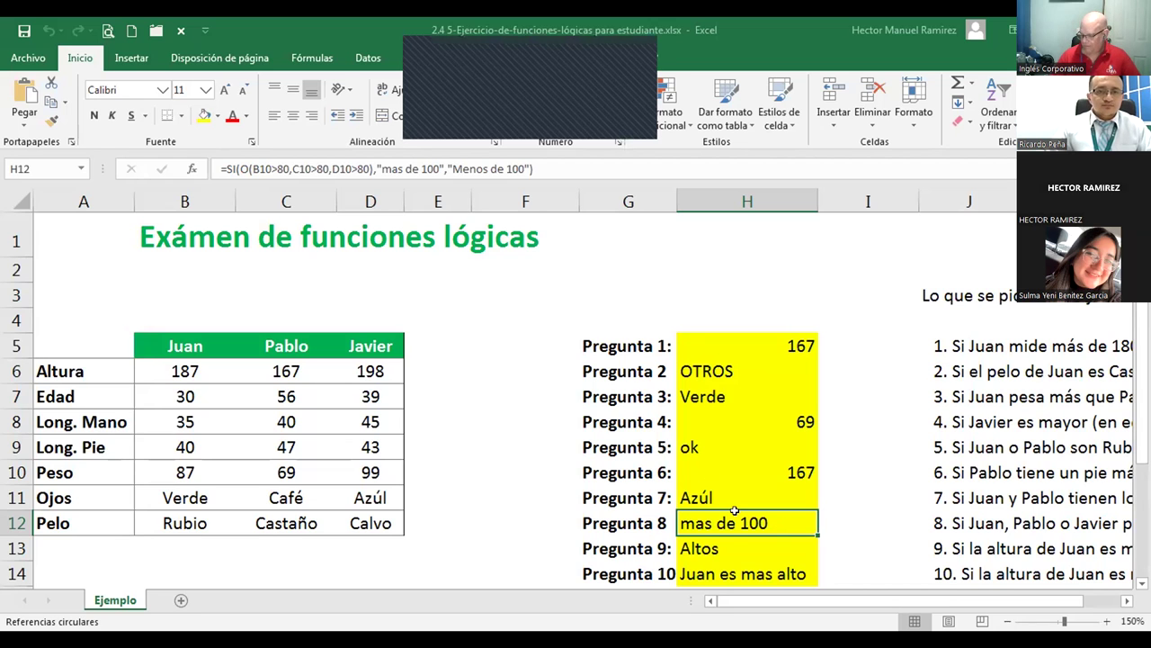
Read the full Pregunta 8 statement in row 12 about the three people's weights.
click(1125, 600)
click(1125, 600)
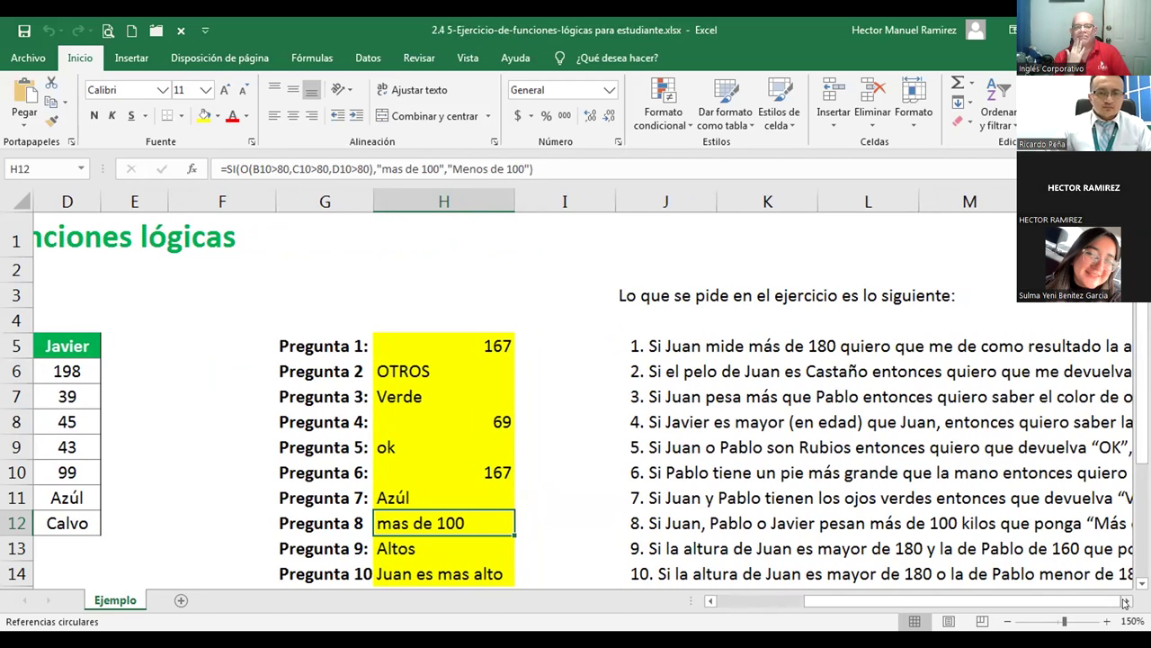
click(1124, 601)
click(1124, 601)
click(1124, 600)
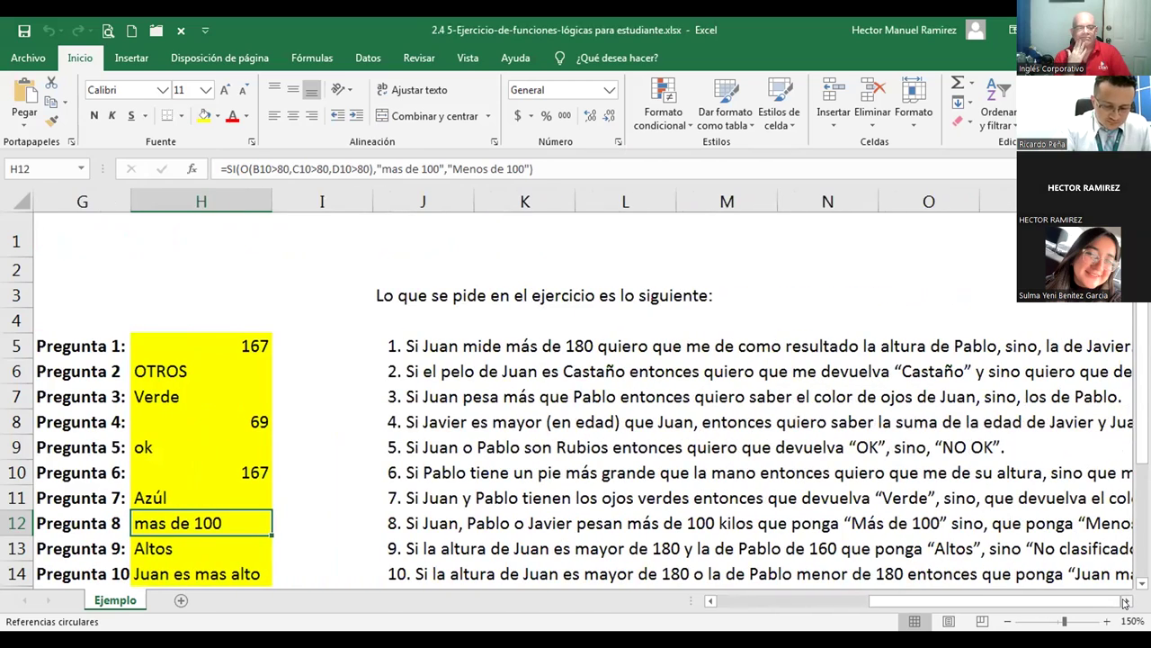
click(1124, 601)
click(1124, 601)
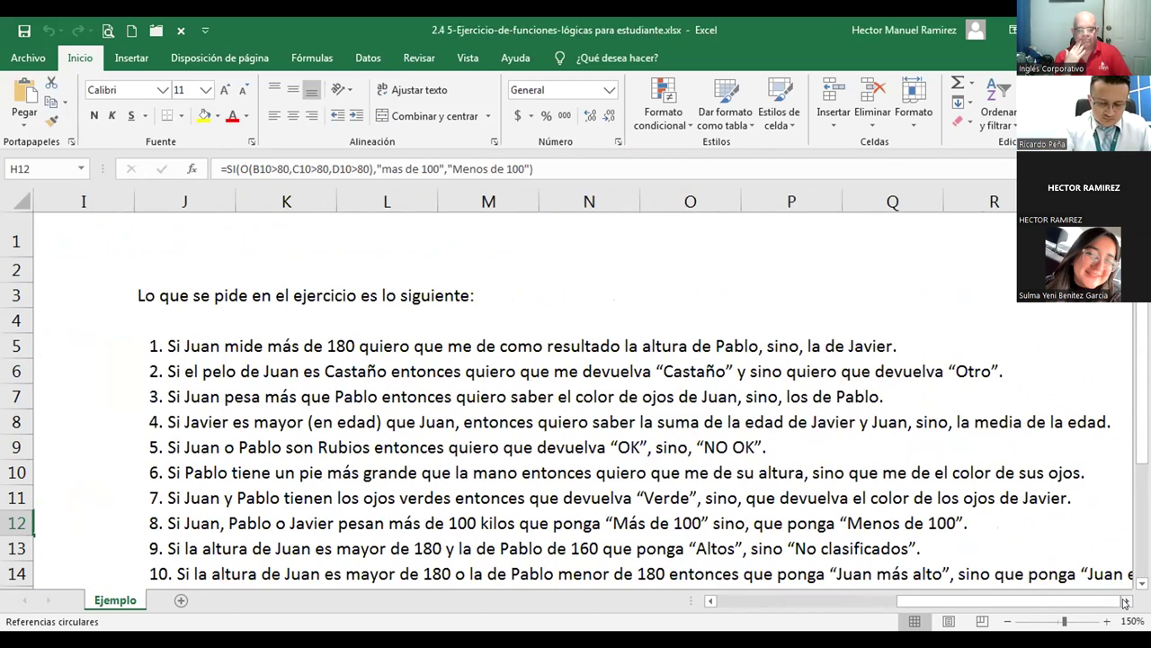
drag(1099, 602, 791, 602)
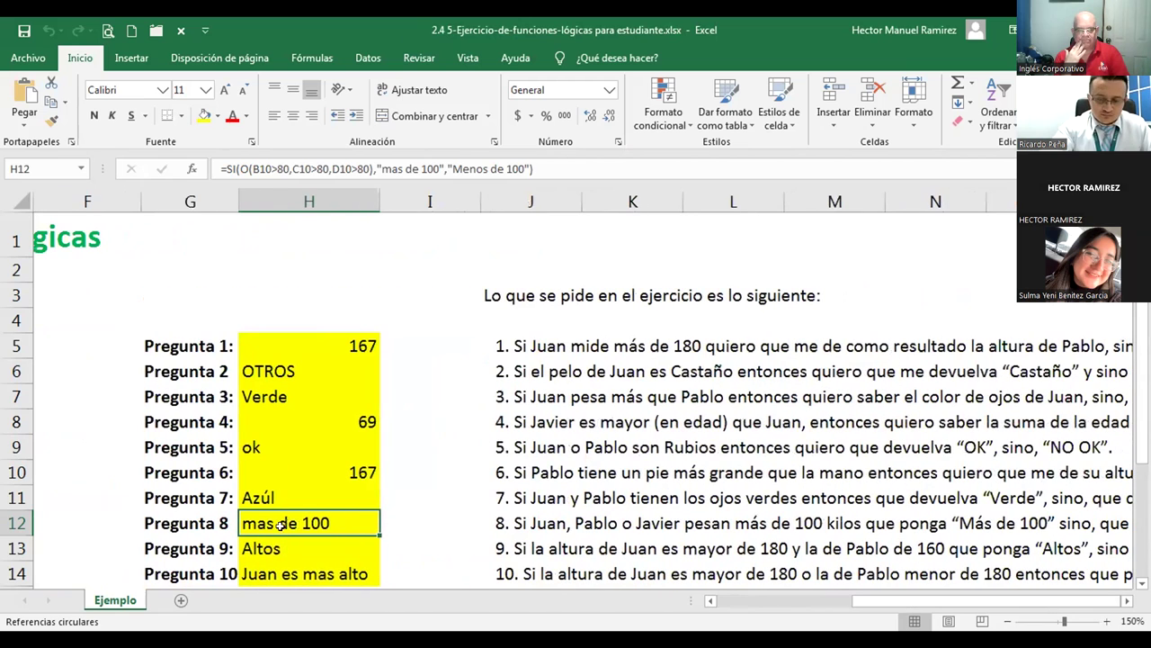
Inspect the Pregunta 8 formula in H12 and its references to the weights in B10, C10 and D10, leaving it unedited.
double_click(261, 523)
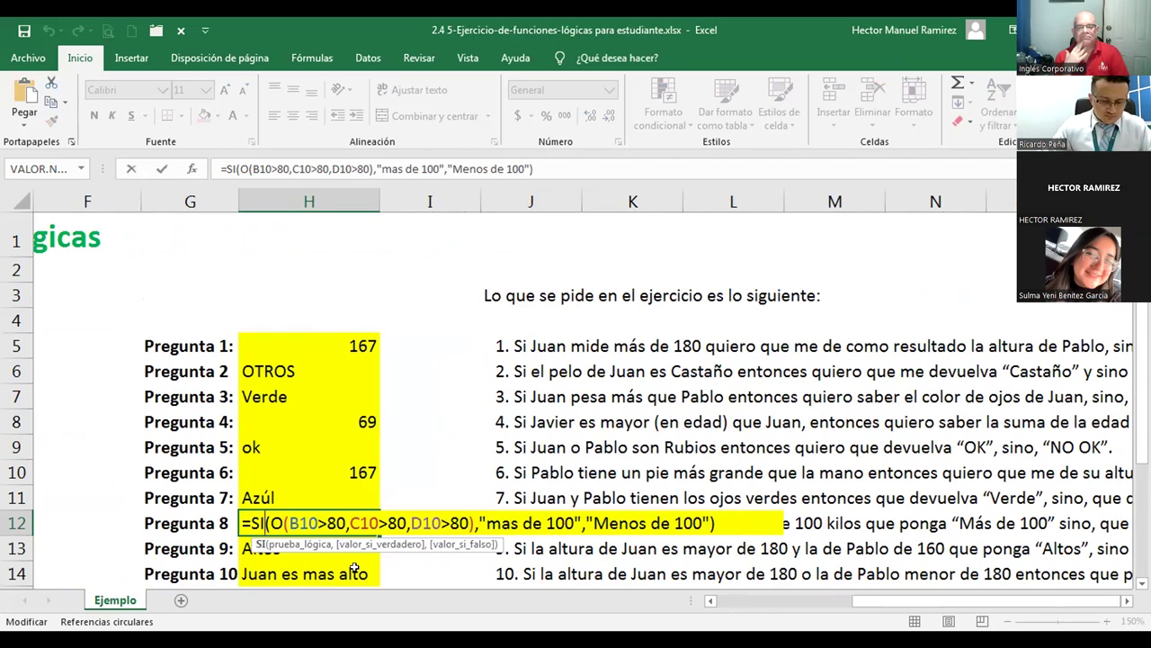
click(356, 568)
click(261, 526)
drag(880, 597, 746, 598)
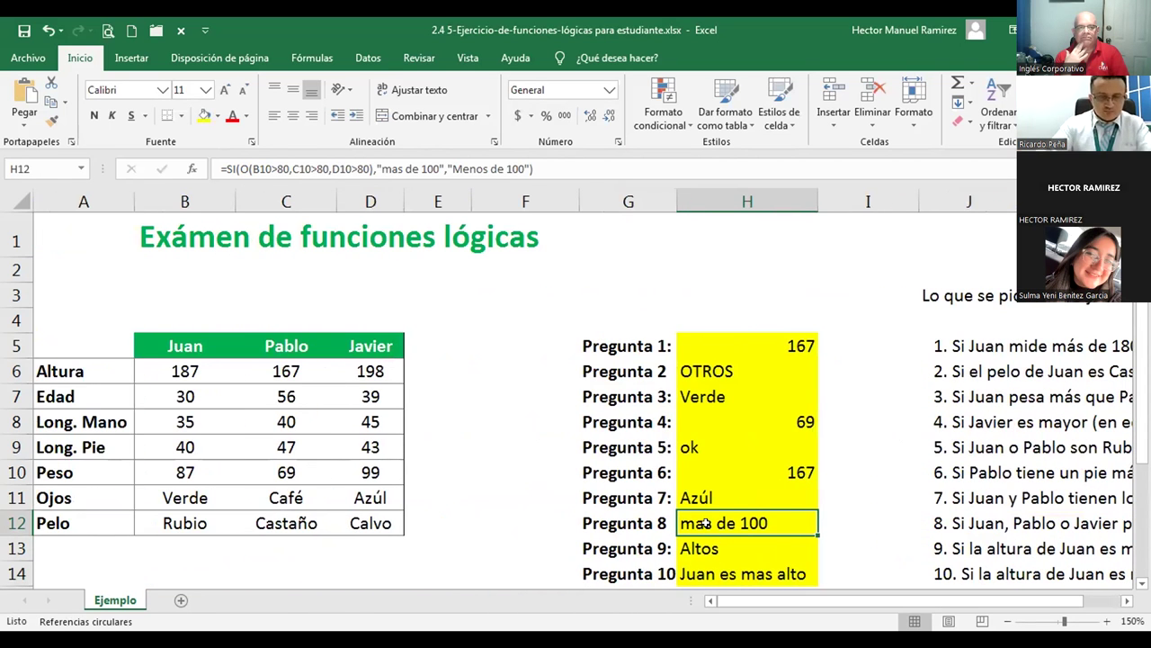
double_click(707, 523)
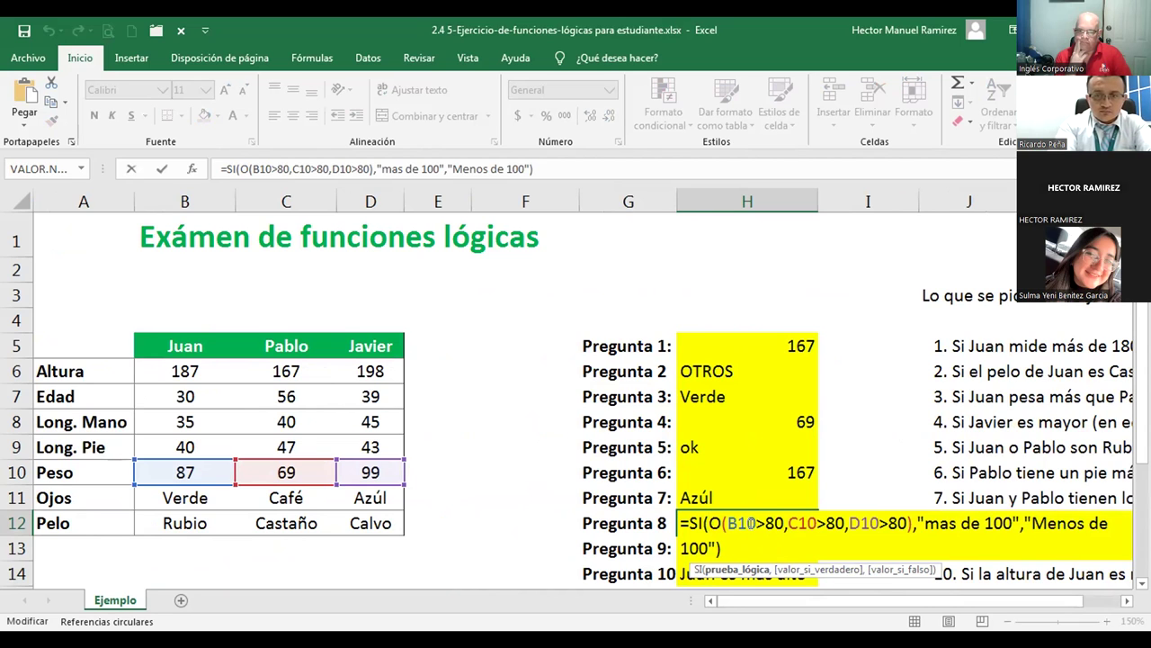
drag(868, 601, 960, 580)
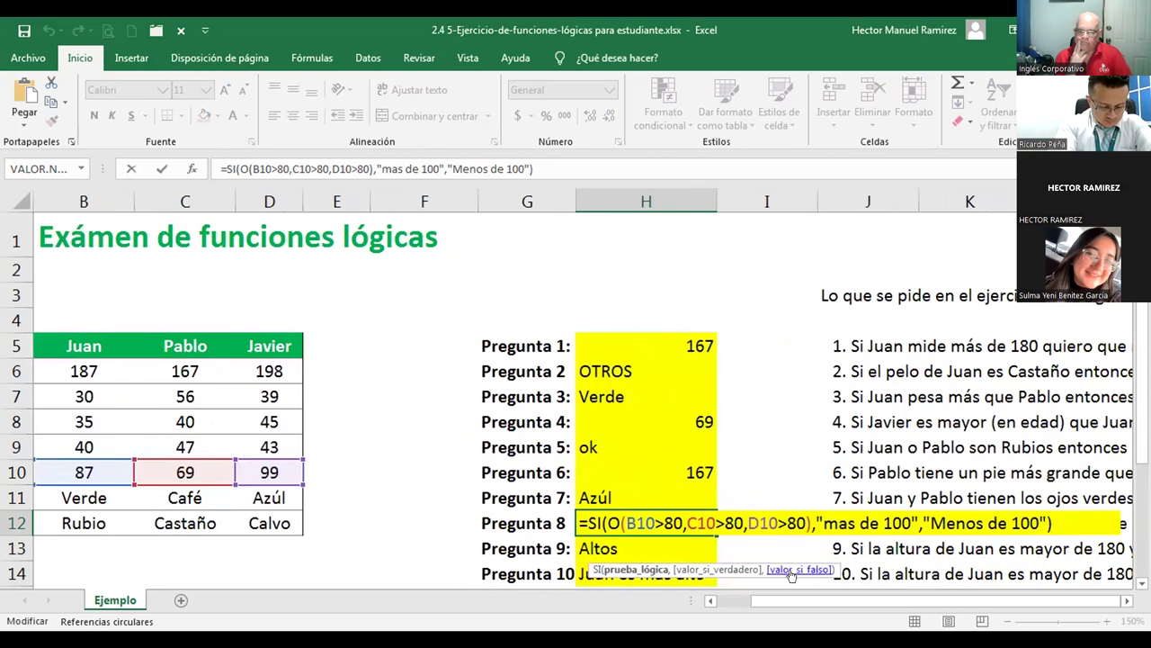
click(734, 472)
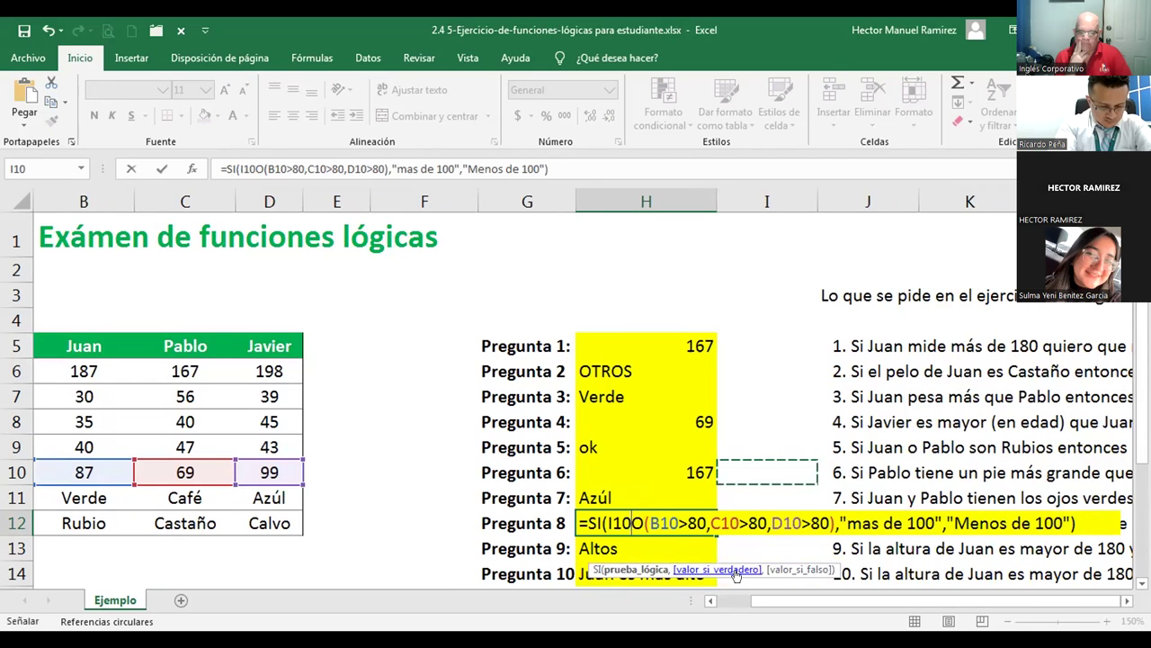
key(Escape)
drag(926, 600, 976, 607)
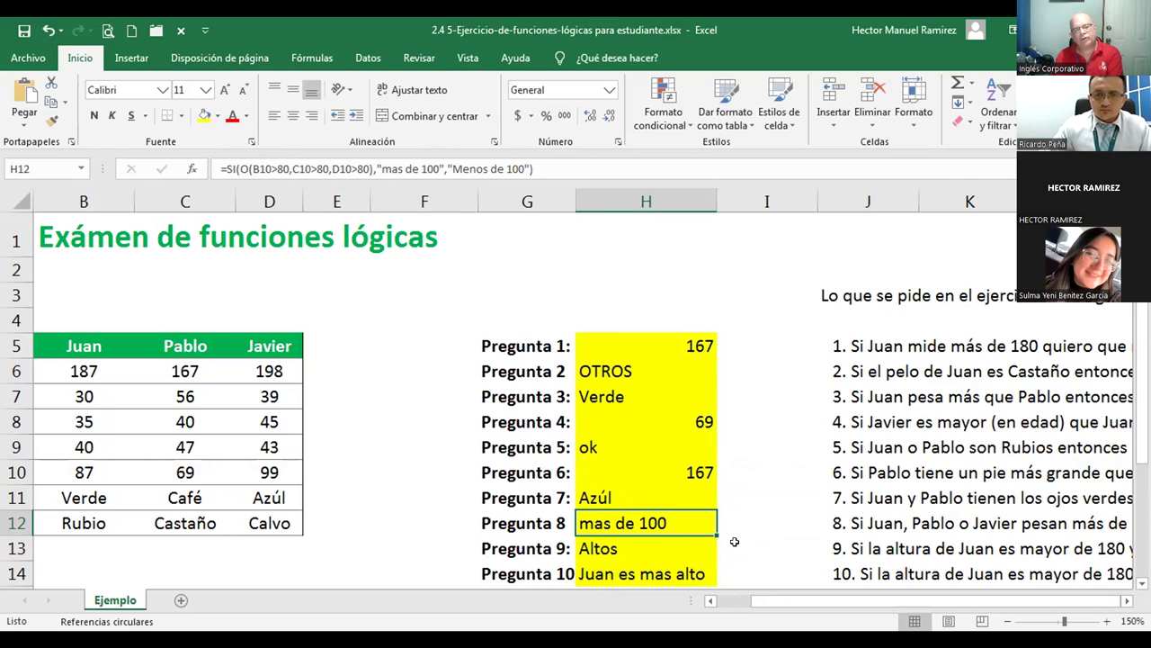
Reread the full Pregunta 8 statement in J12 about the 100-kilo weight condition.
click(923, 525)
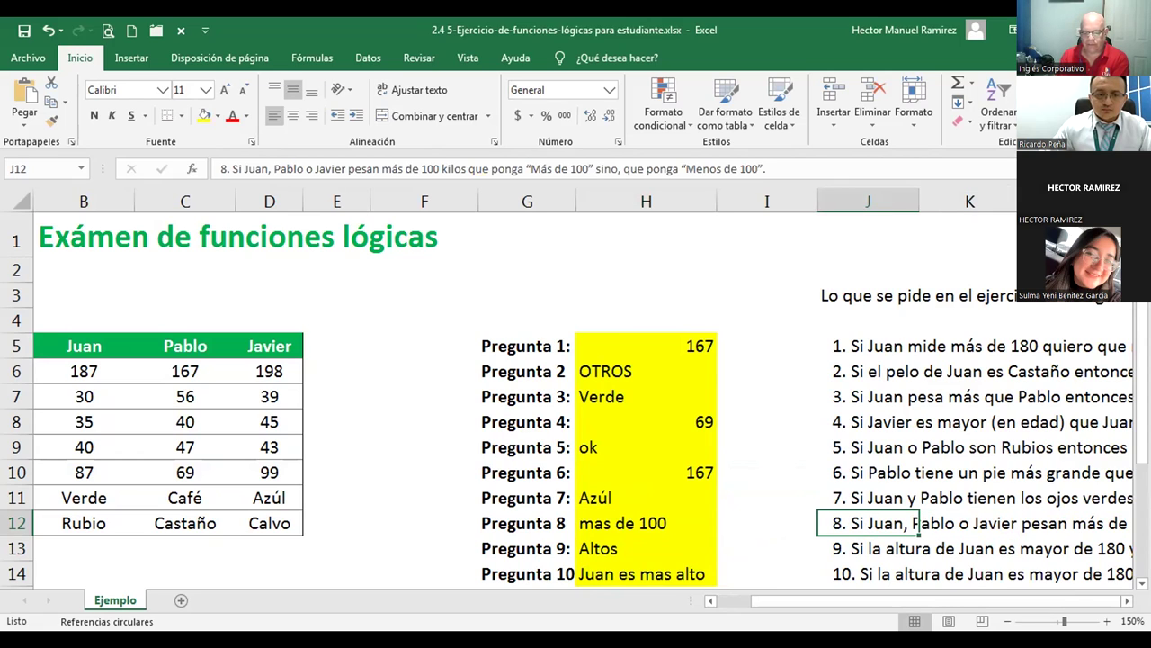
click(1127, 601)
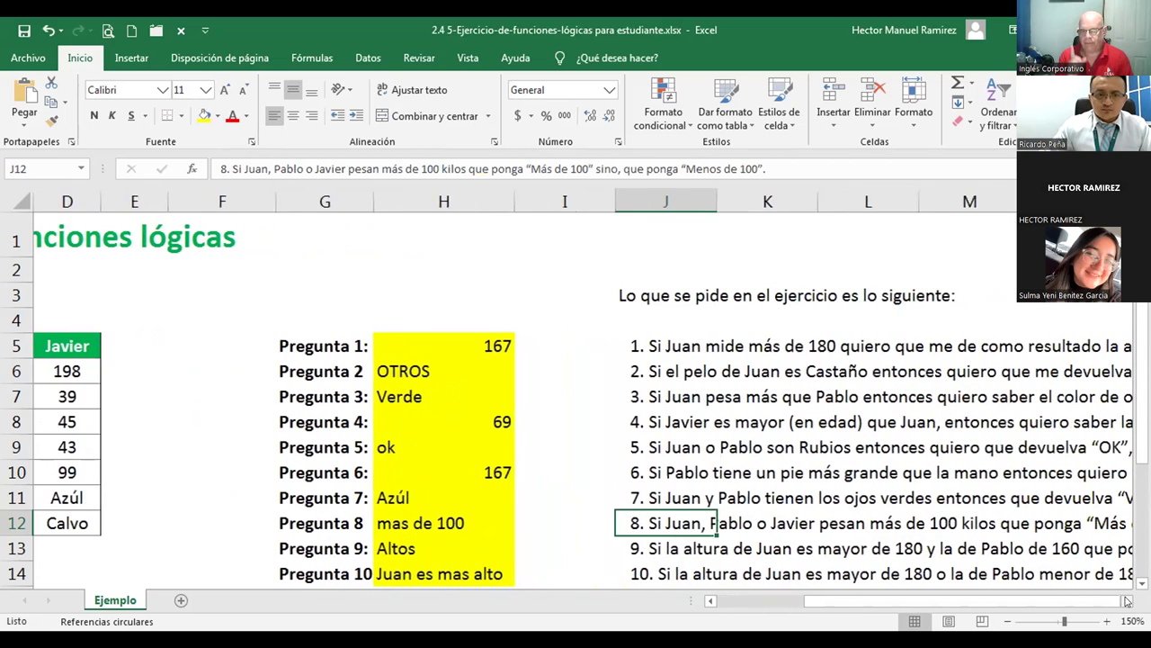
click(1126, 601)
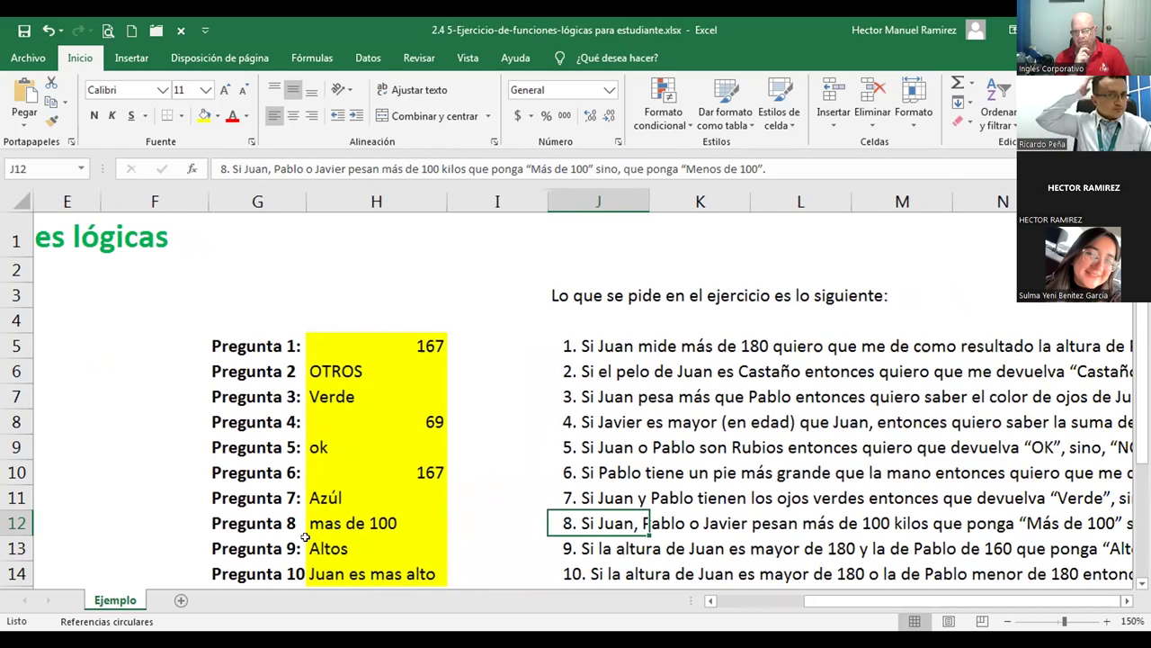
Correct the Pregunta 8 formula in H12 so that B10, C10 and D10 are each compared with >100.
click(350, 523)
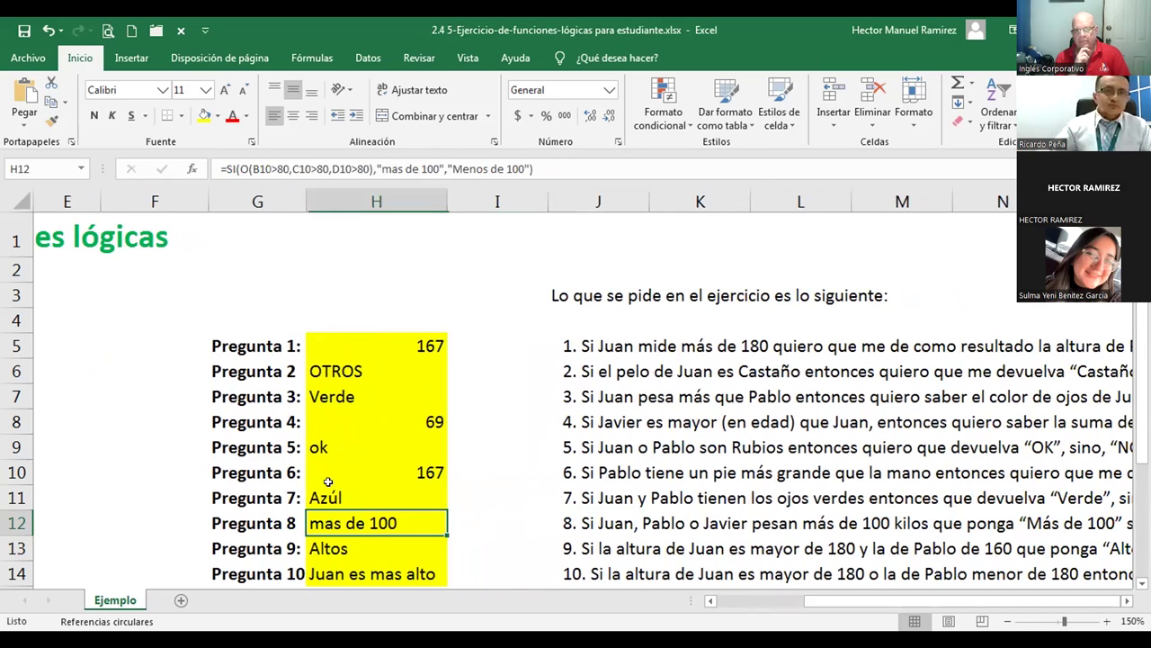
click(347, 171)
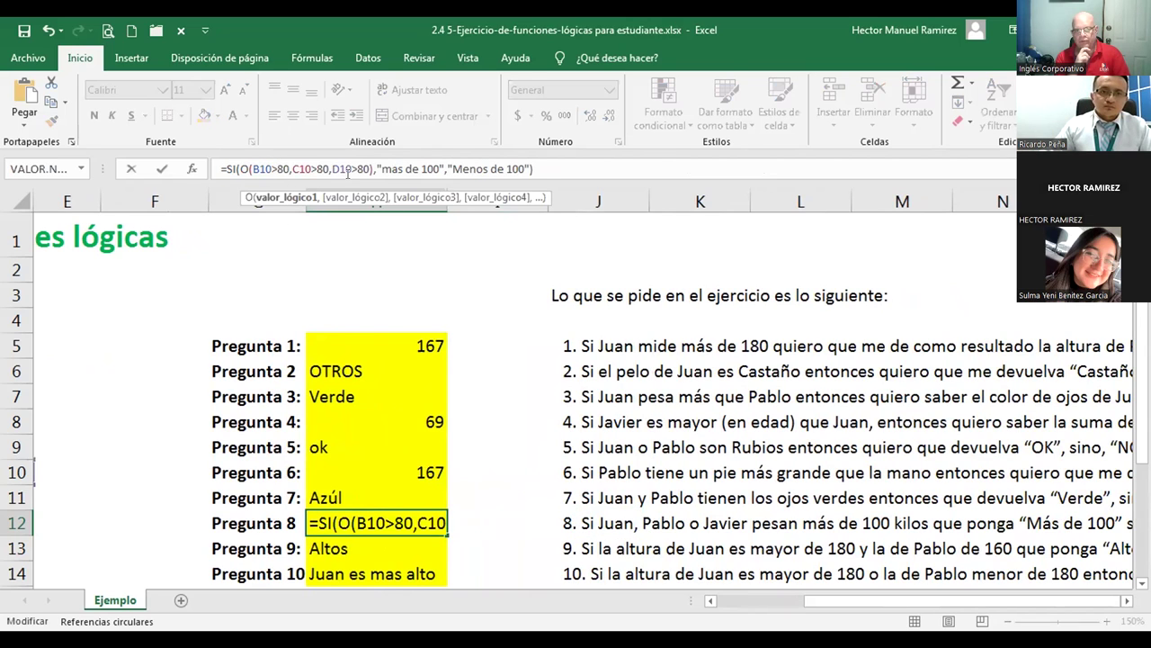
key(Delete)
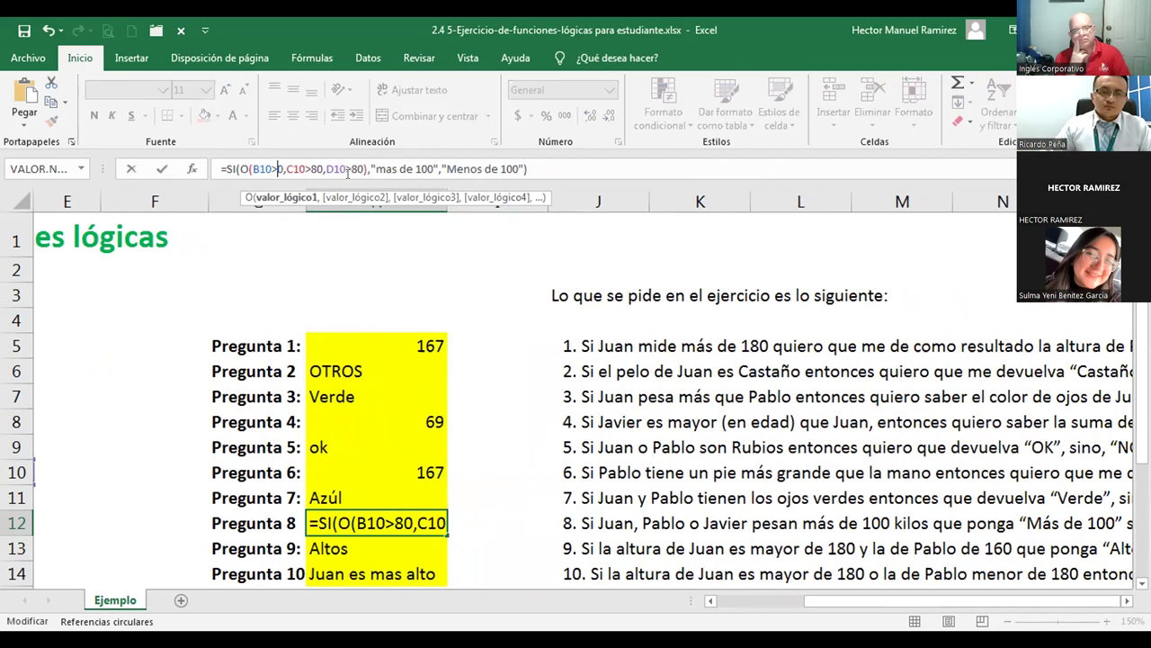
text(10)
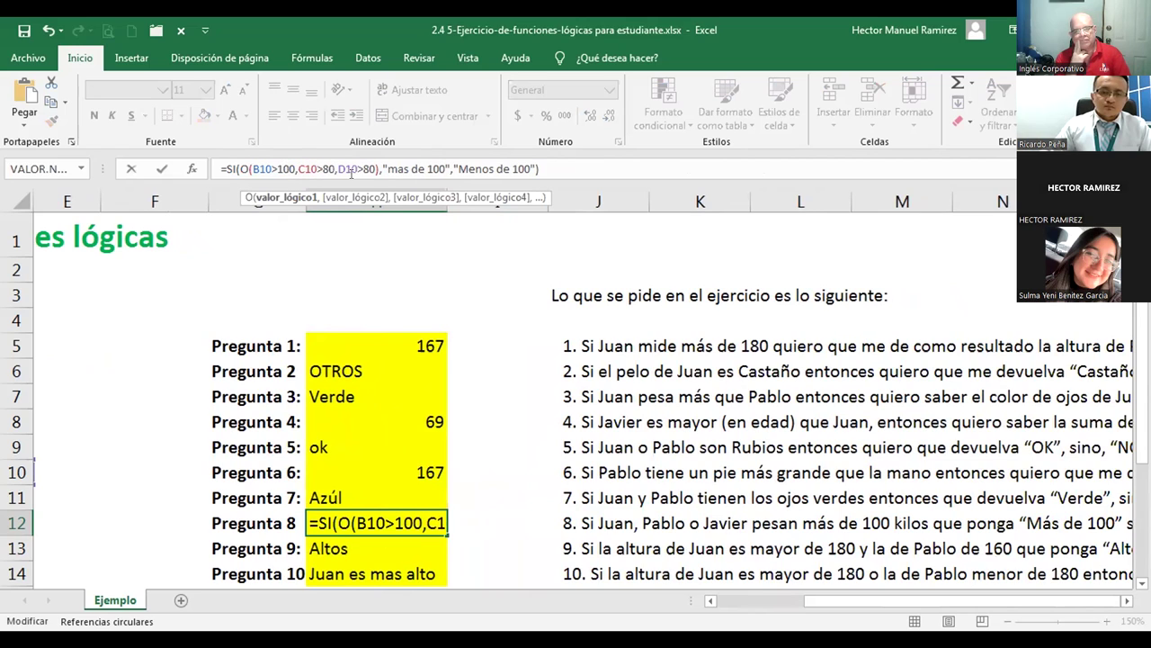
click(362, 168)
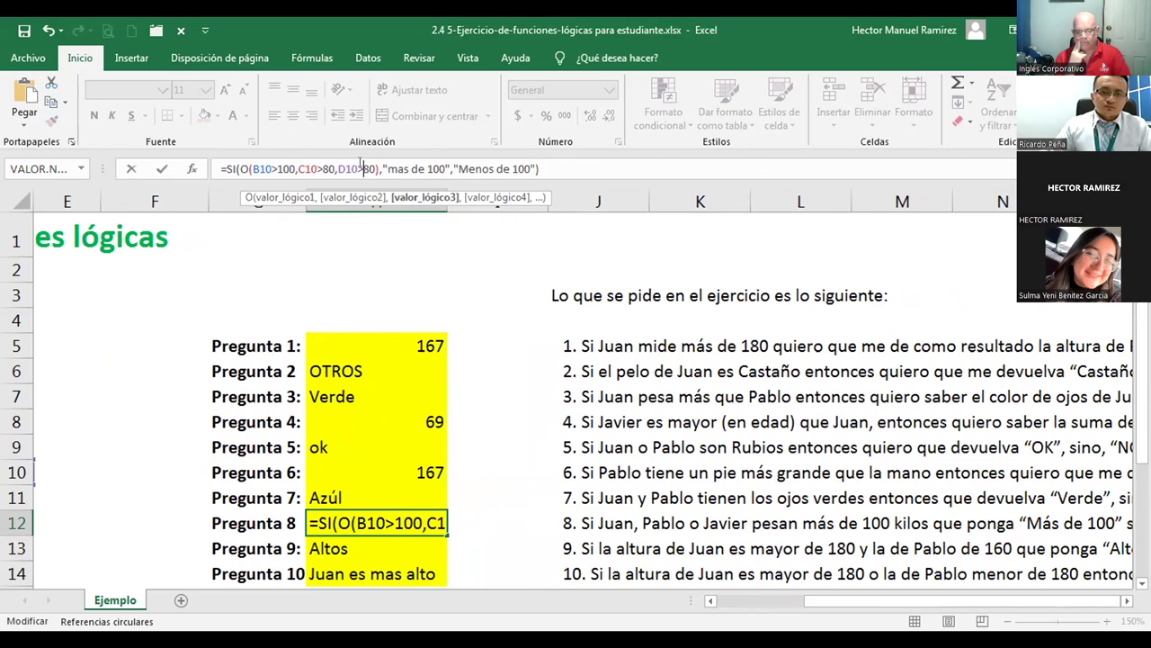
key(Delete)
text(10)
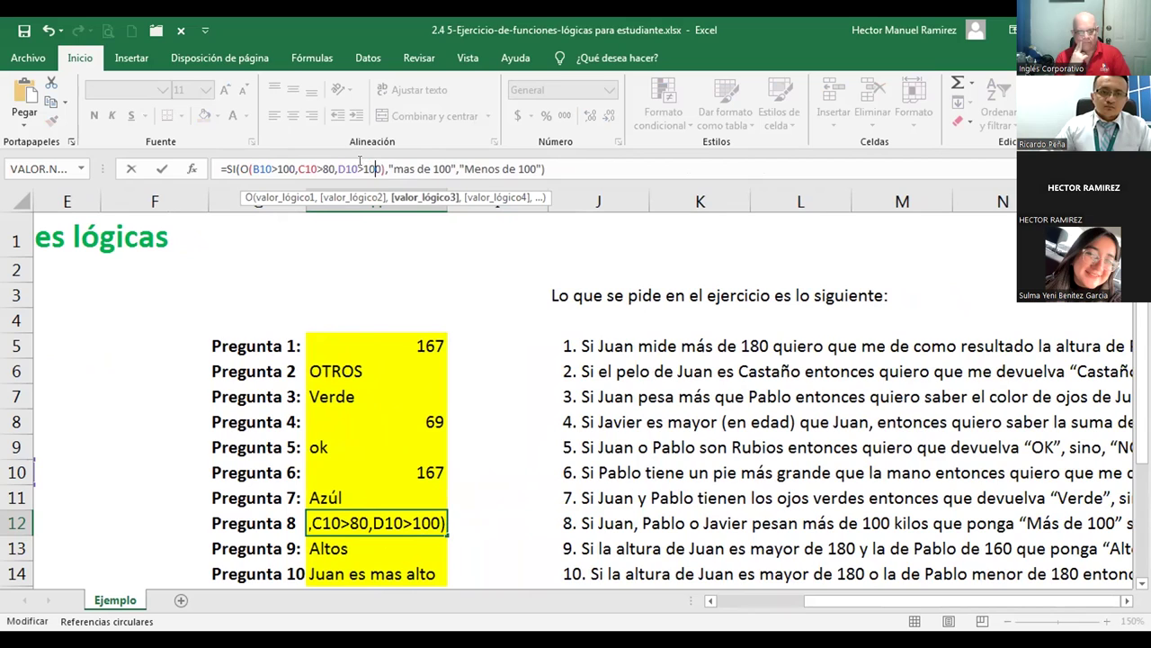
click(325, 167)
key(Delete)
text(10)
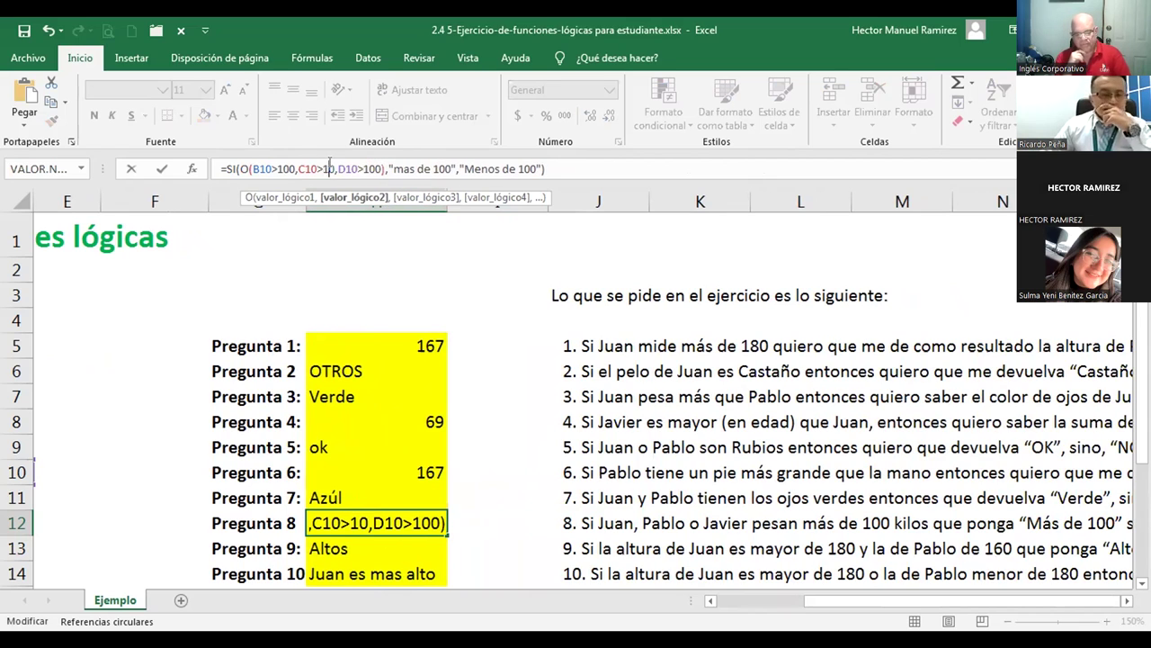
key(Return)
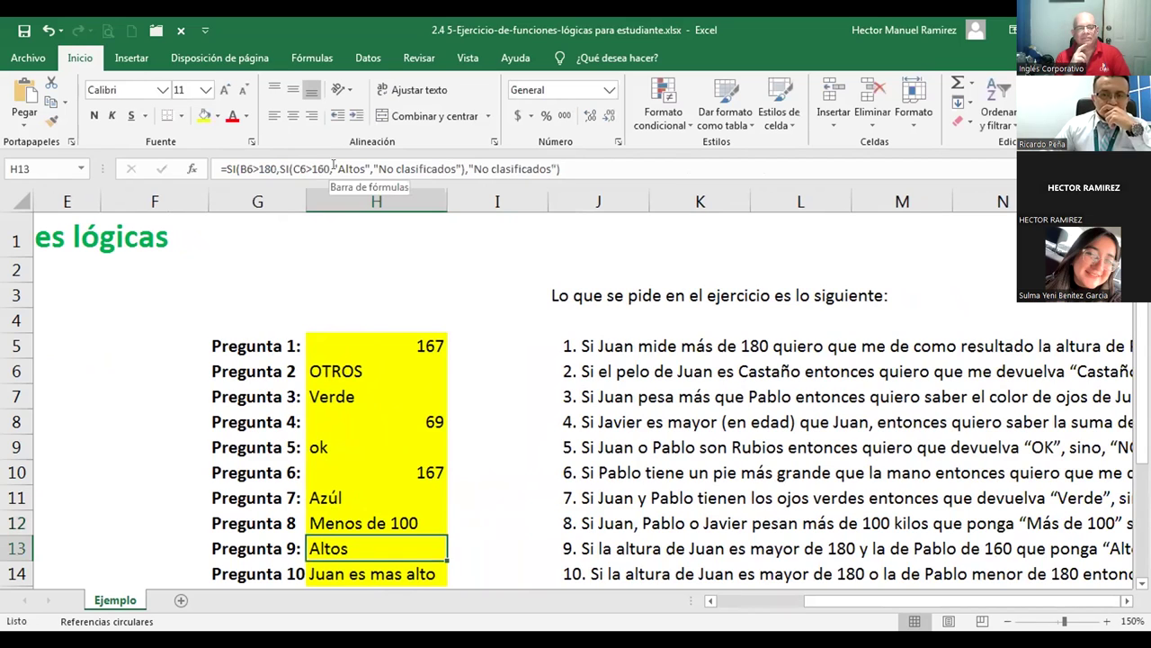
Review the corrected Pregunta 8 formula in H12.
click(318, 522)
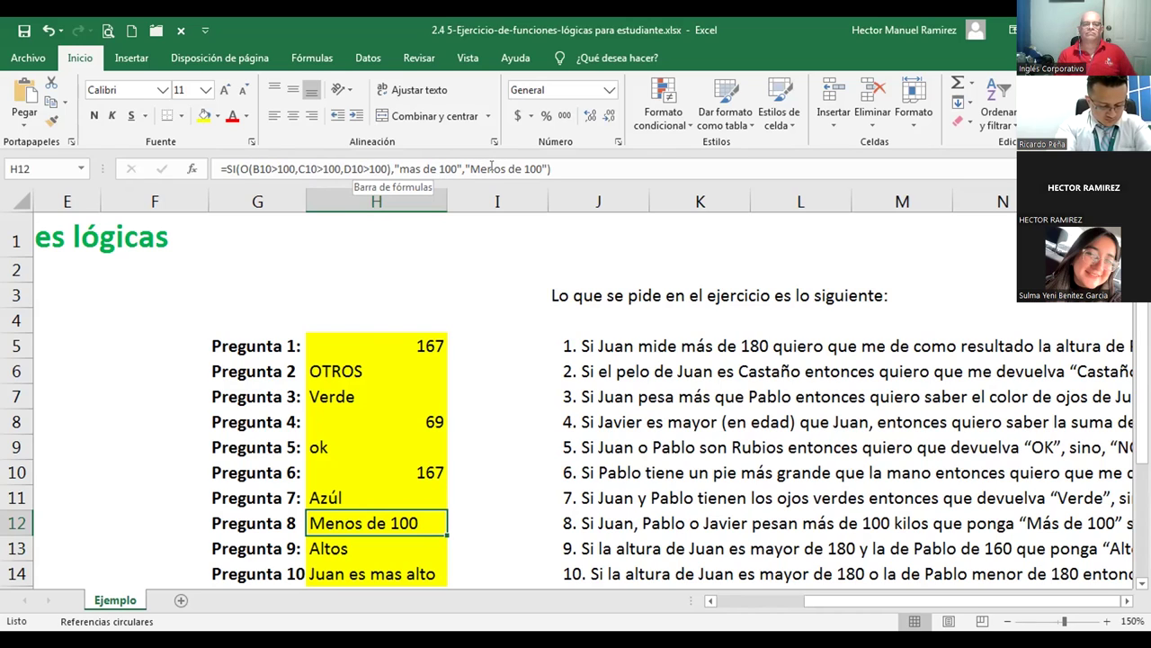
click(360, 540)
click(362, 520)
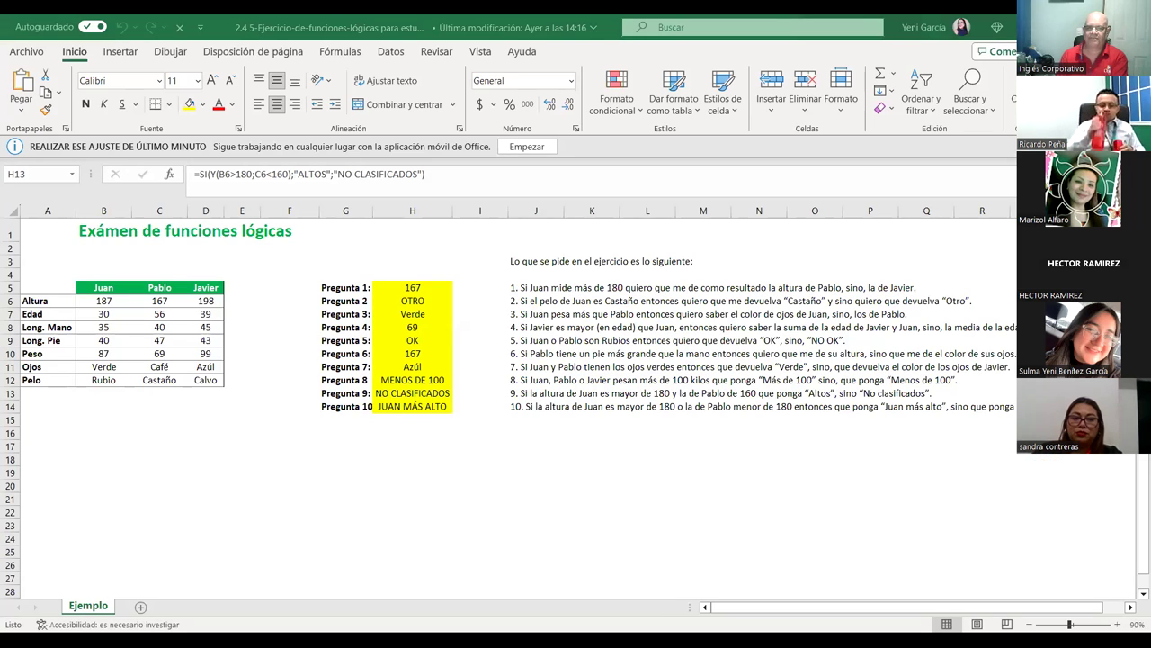
Inspect the Pregunta 9 formula in H13, including its "ALTOS" and "NO CLASIFICADOS" arguments, beside its statement.
click(409, 395)
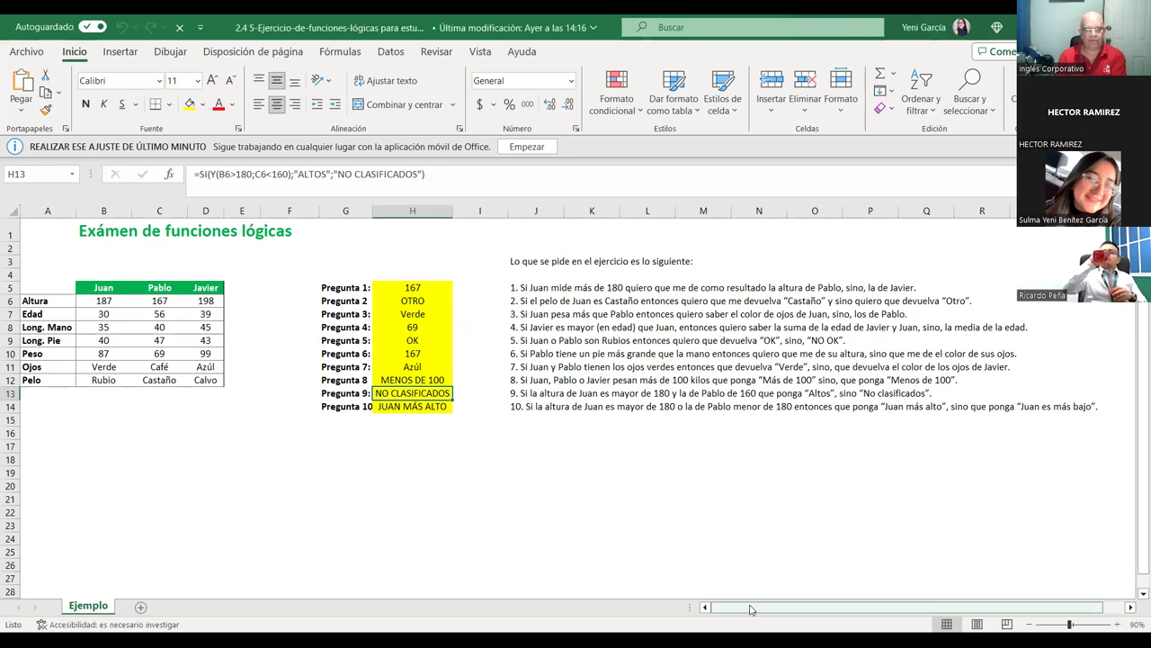
drag(751, 609, 781, 609)
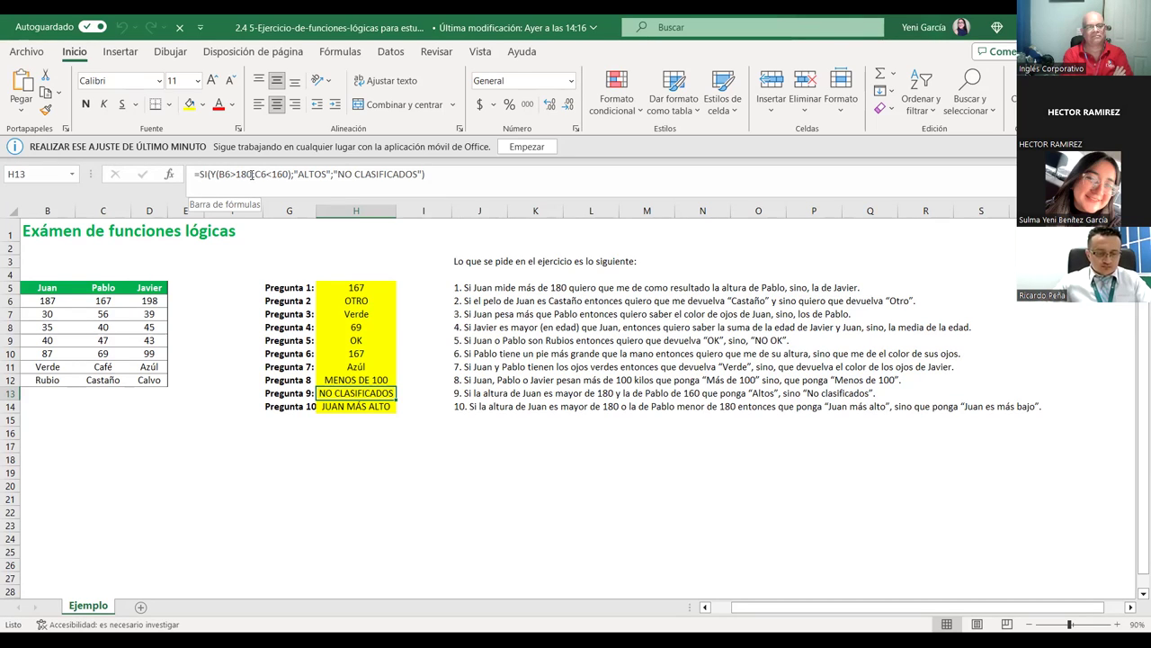
click(298, 174)
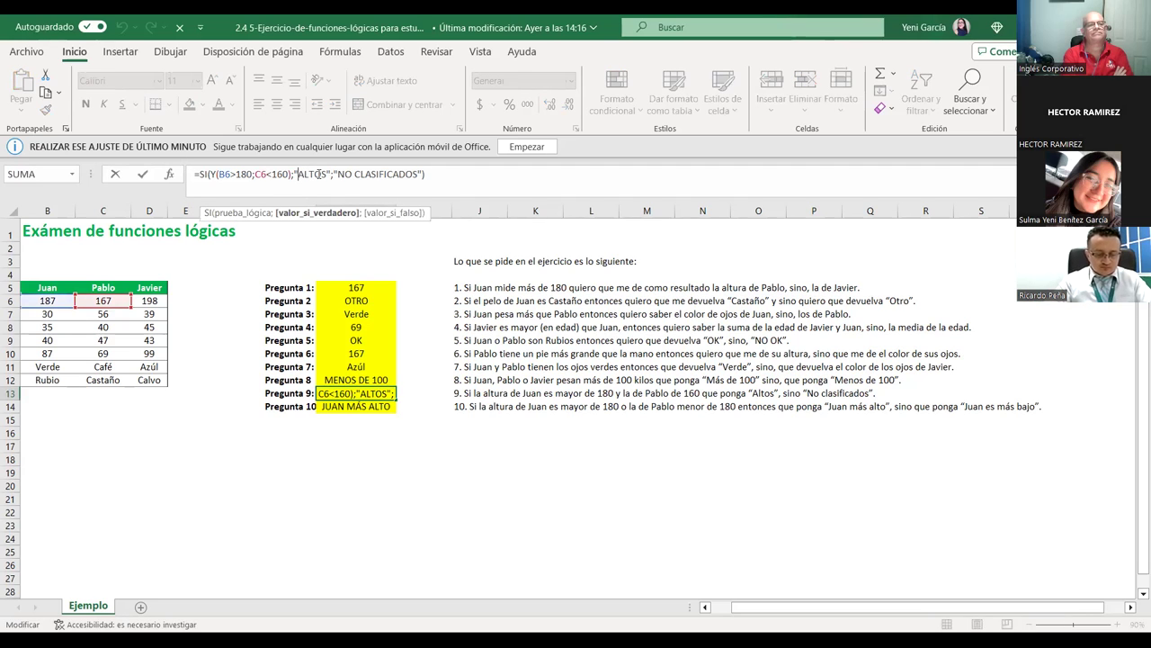
click(364, 177)
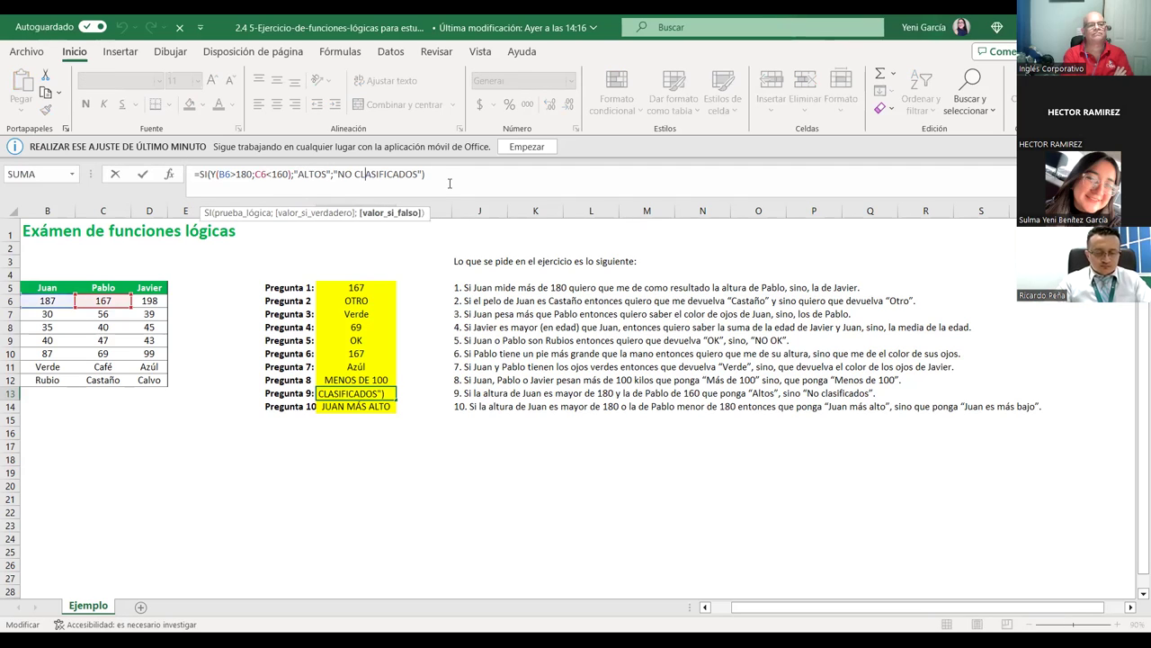
key(Return)
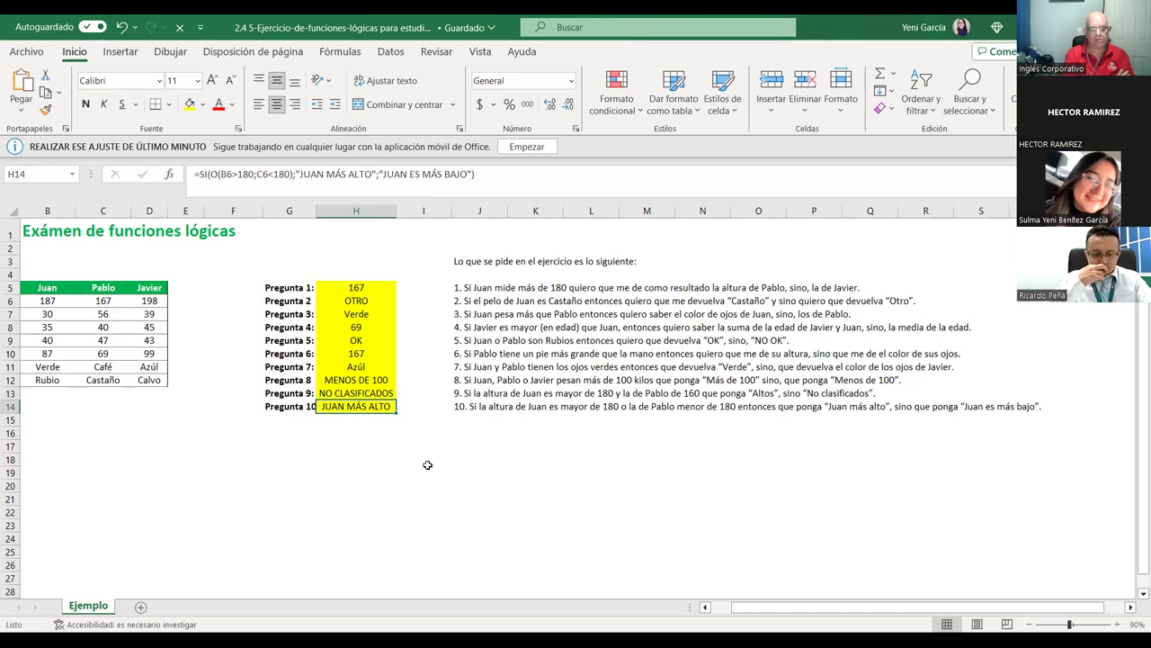
Trace the cell references in the Pregunta 9 formula to the heights in B6 and C6, leaving the formula unedited.
click(351, 393)
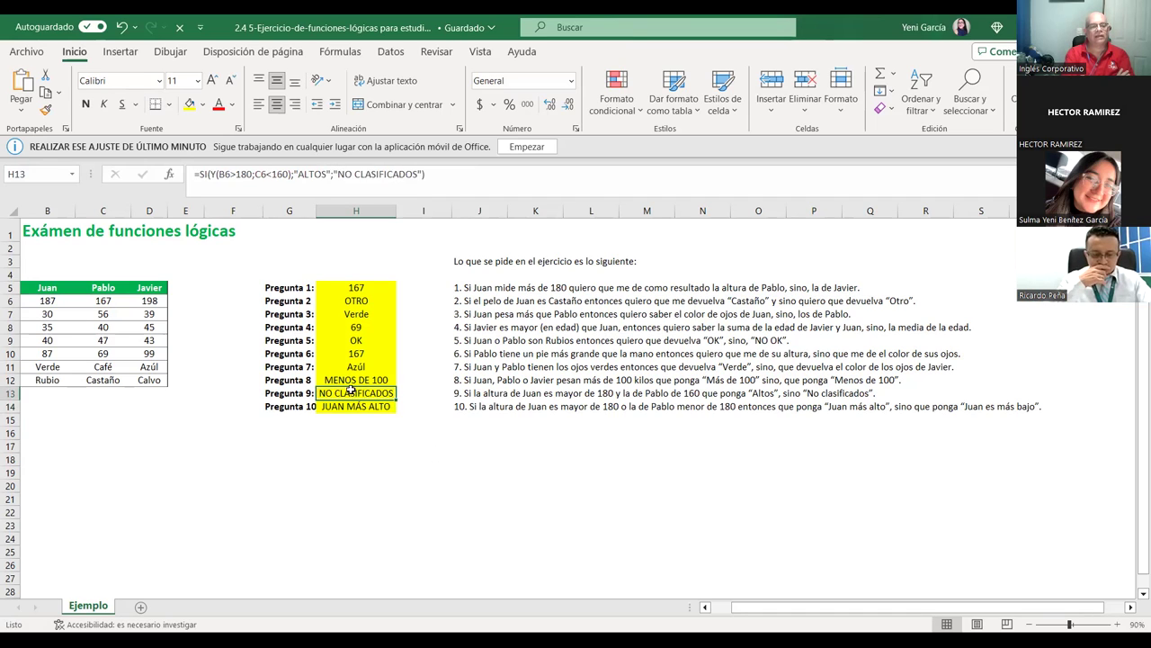
click(214, 173)
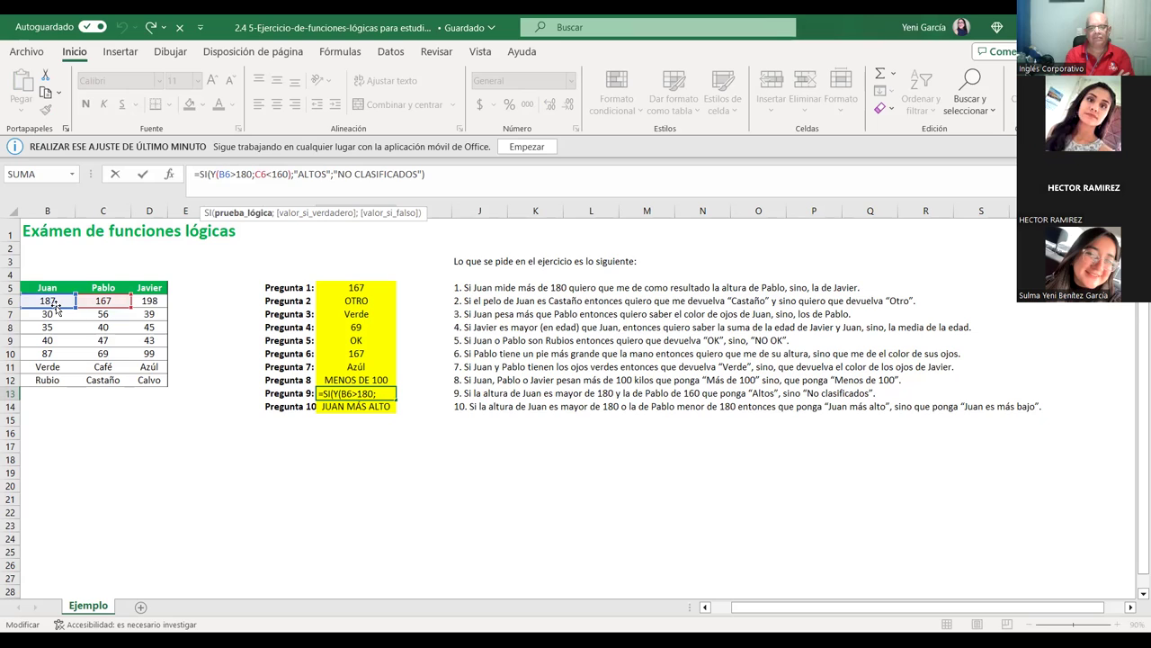
key(Return)
Change the second condition of the Pregunta 9 formula in H13 to C6=160 and reselect the cell.
click(325, 393)
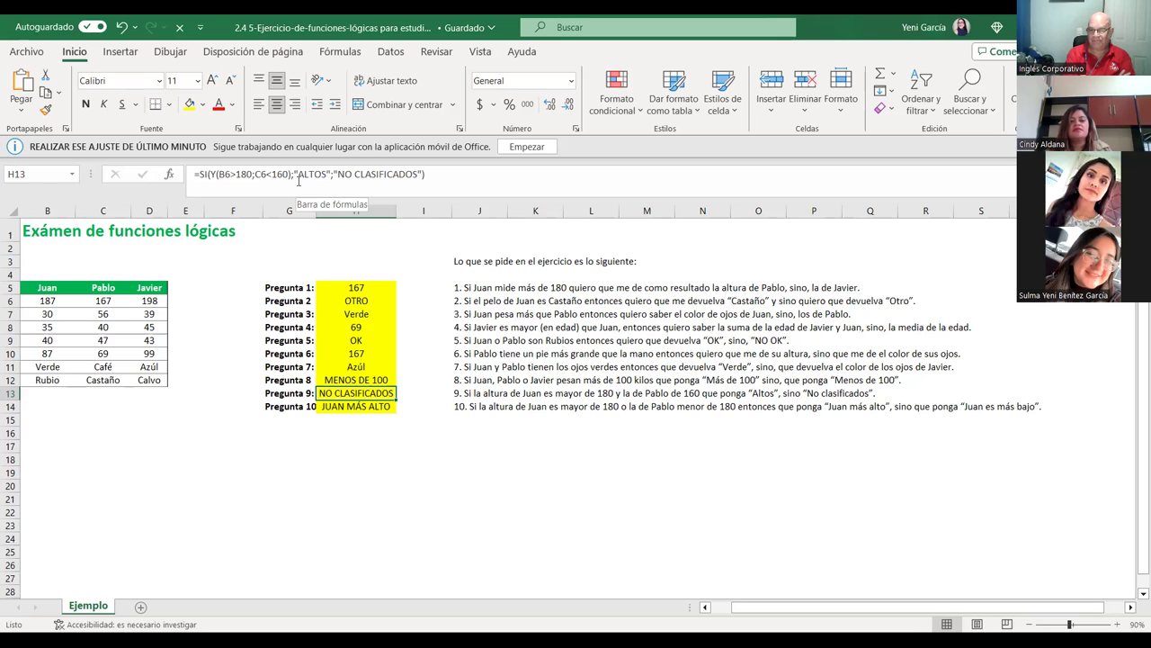
click(267, 173)
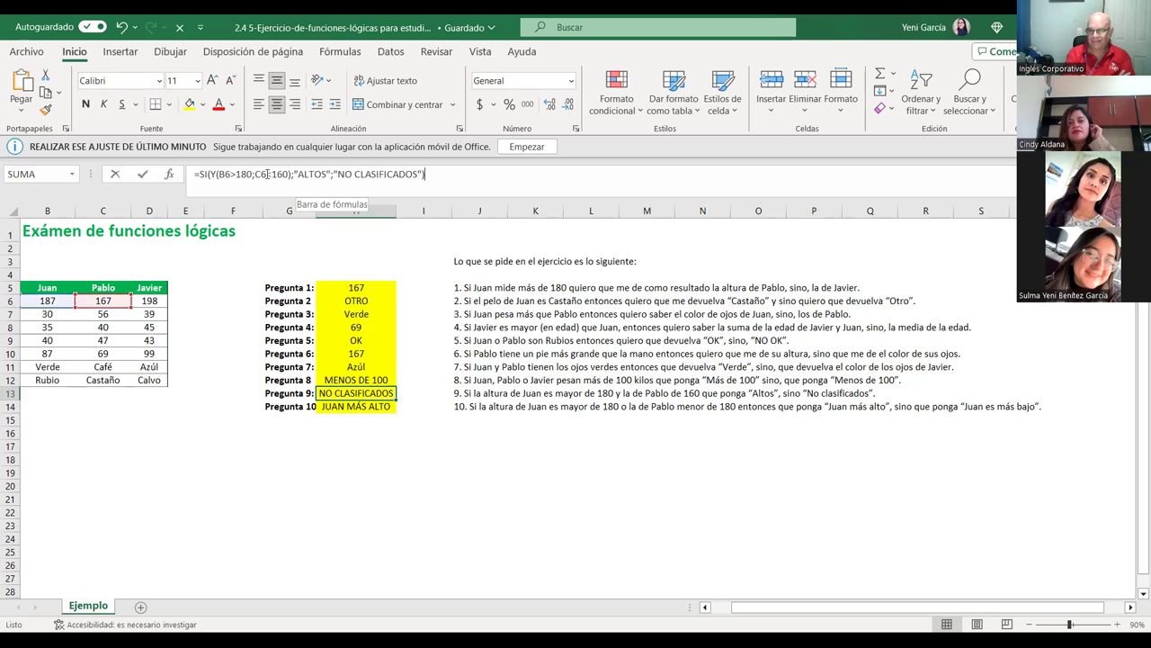
click(267, 173)
key(BackSpace)
text(=)
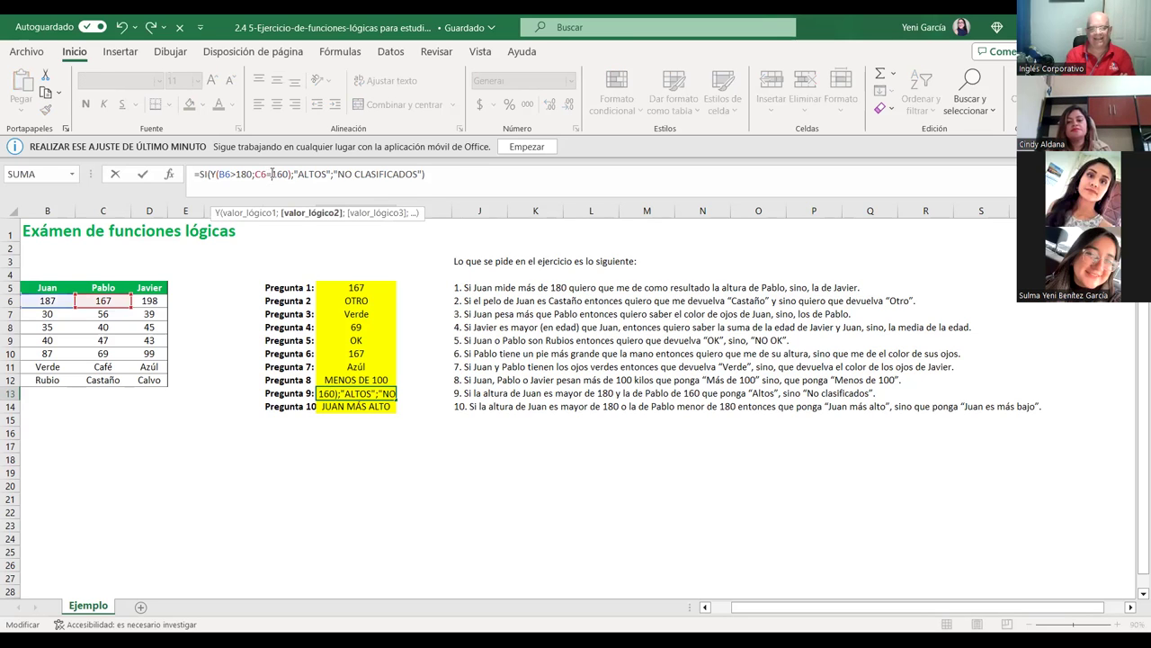
key(Return)
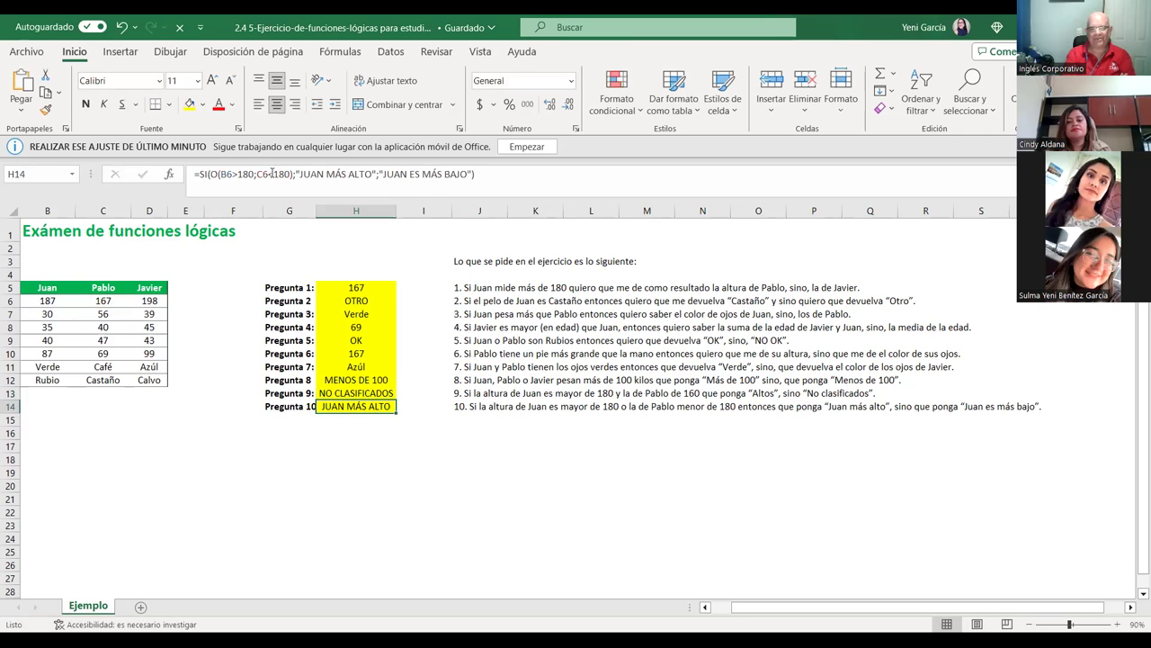
click(365, 392)
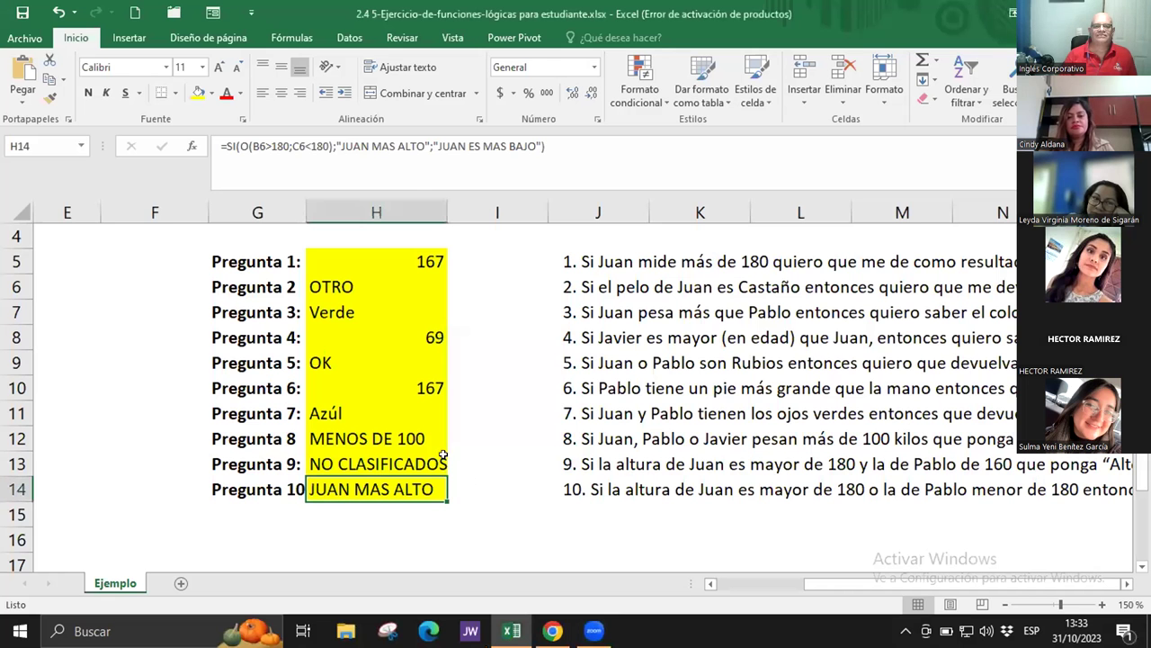
Compare the Pregunta 10 statement in J14 with the SI formula in H14.
click(587, 483)
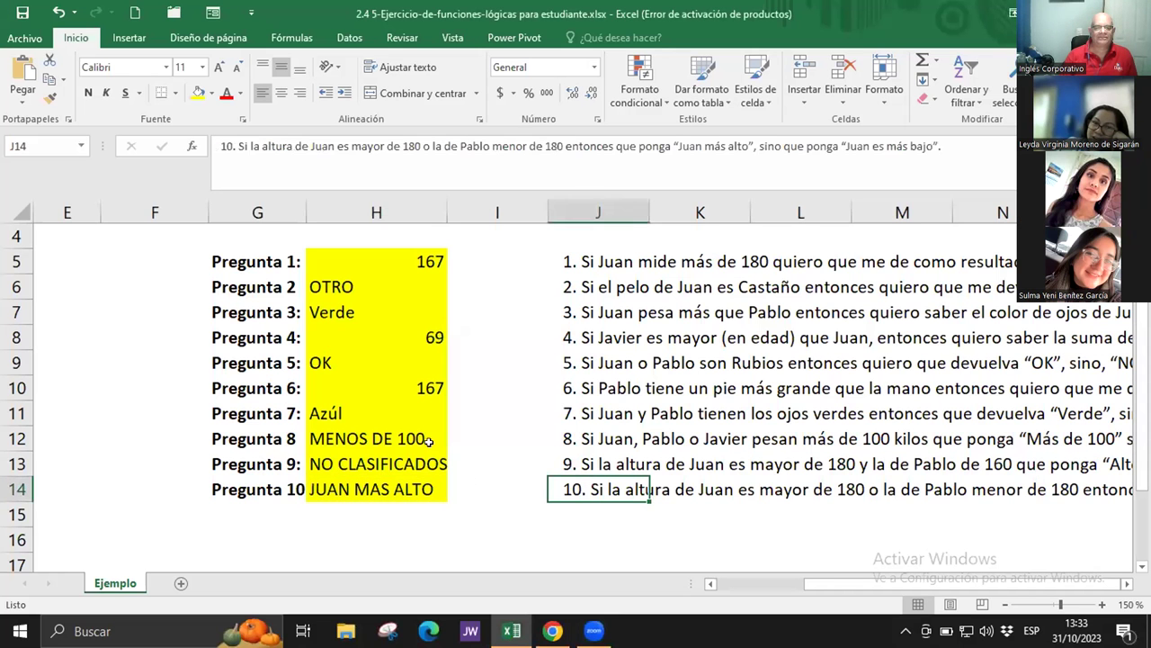
click(368, 481)
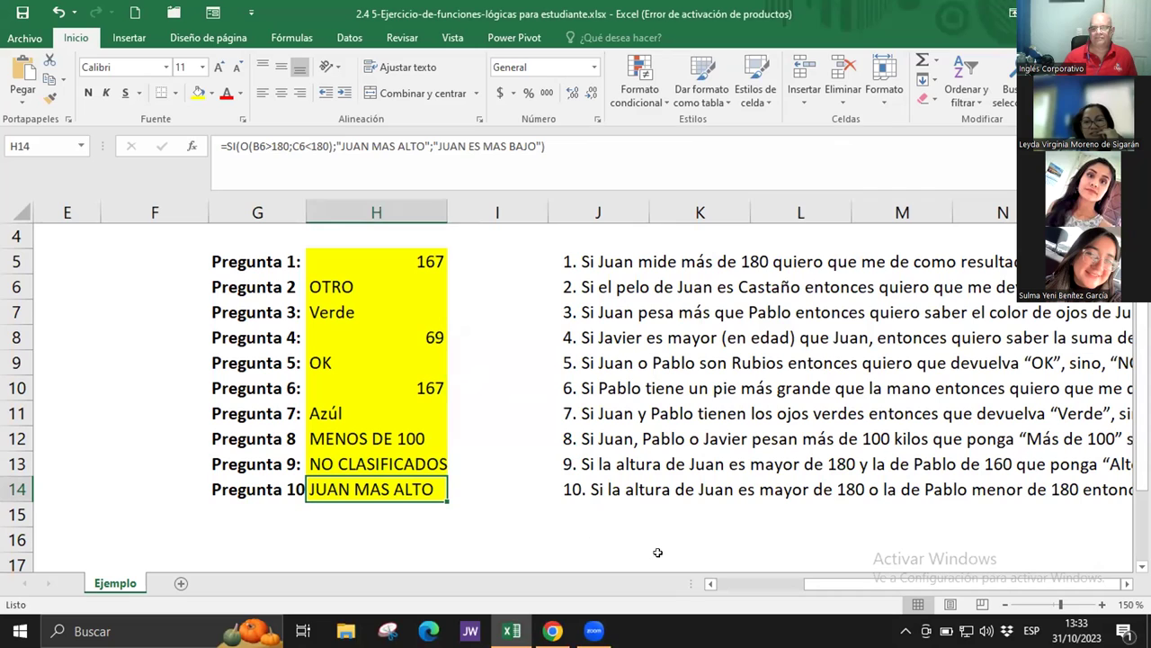
click(665, 497)
click(591, 485)
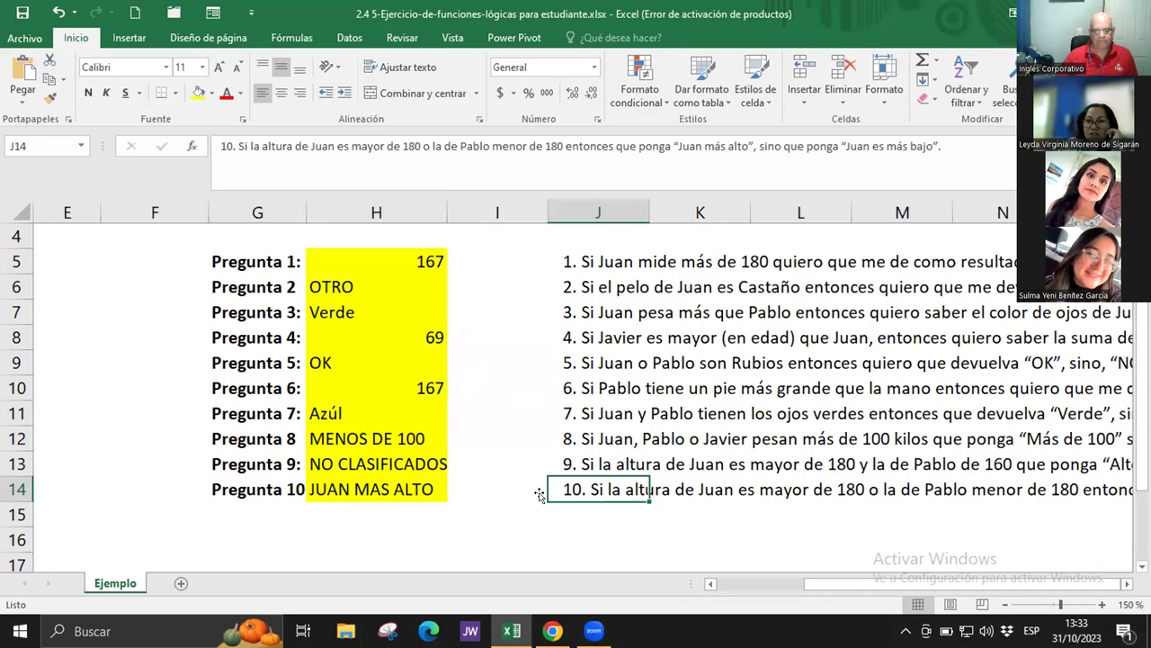
click(423, 486)
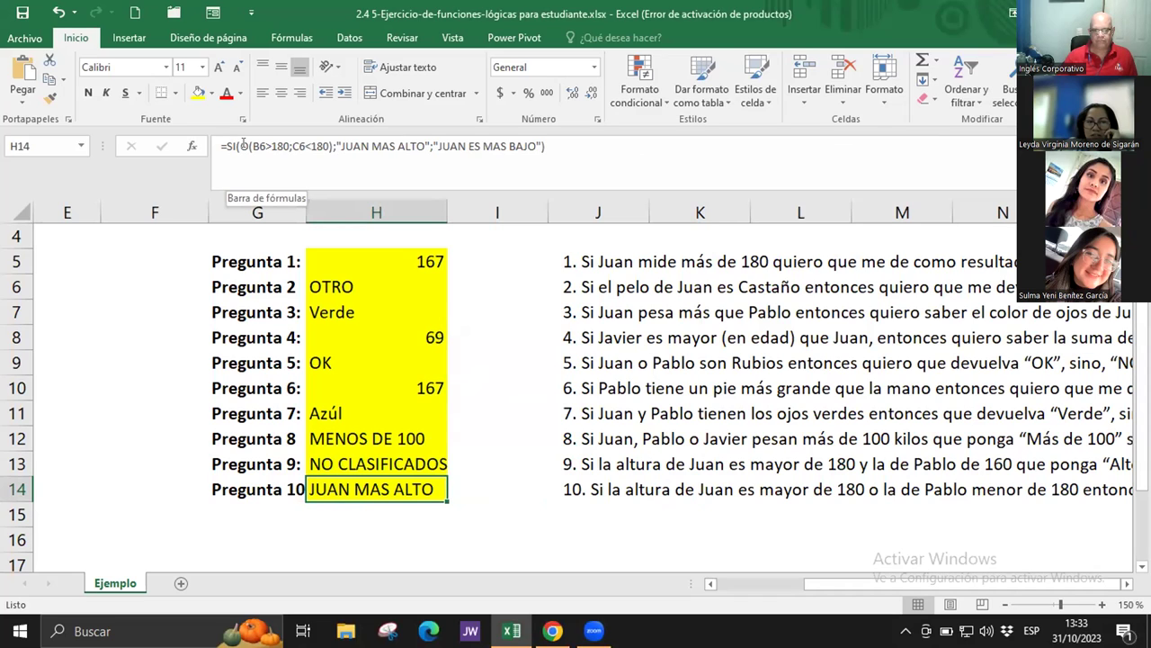
Bring the data table into view and check which heights the Pregunta 10 formula in H14 references, keeping the formula as is.
drag(832, 583, 792, 576)
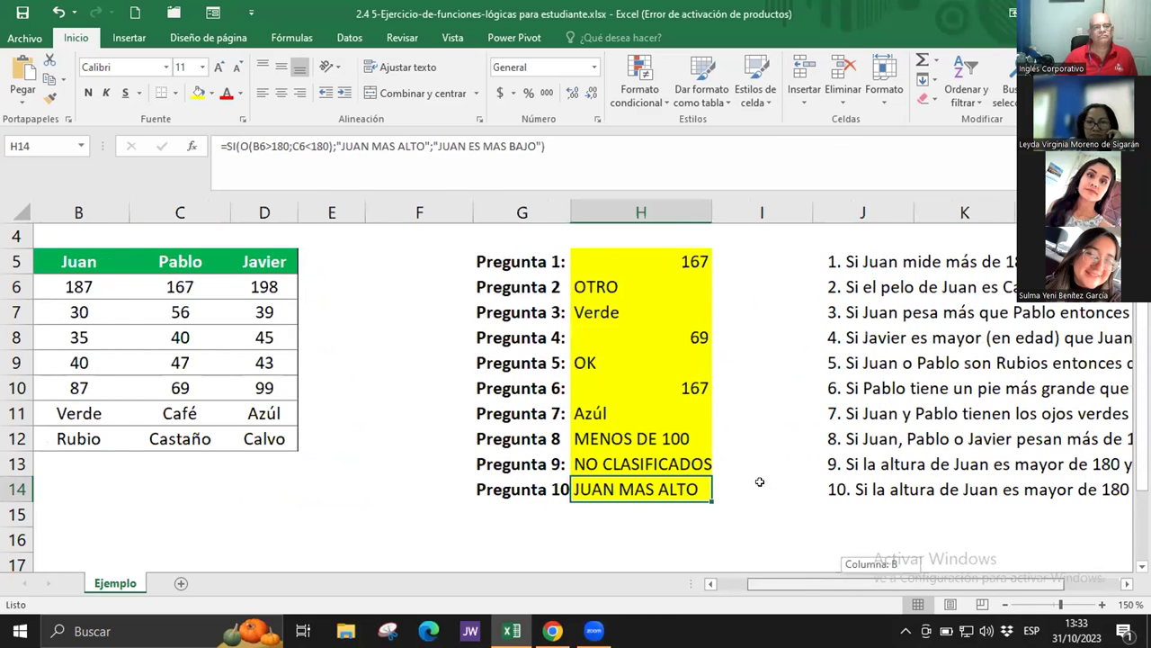
drag(759, 482, 752, 490)
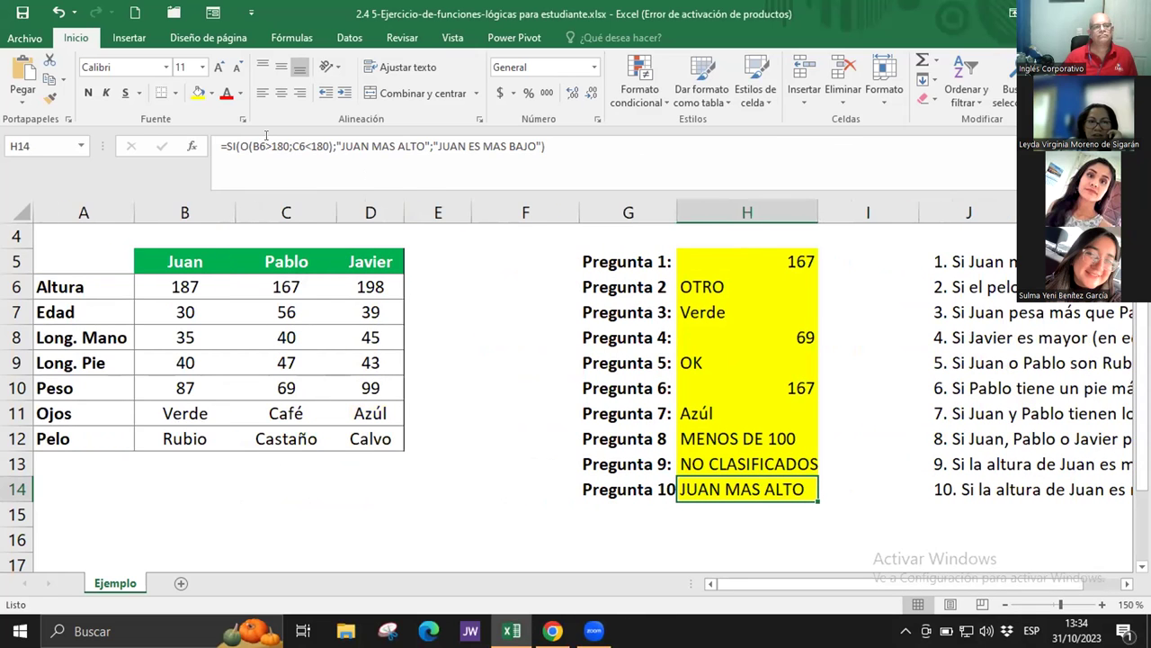
click(271, 145)
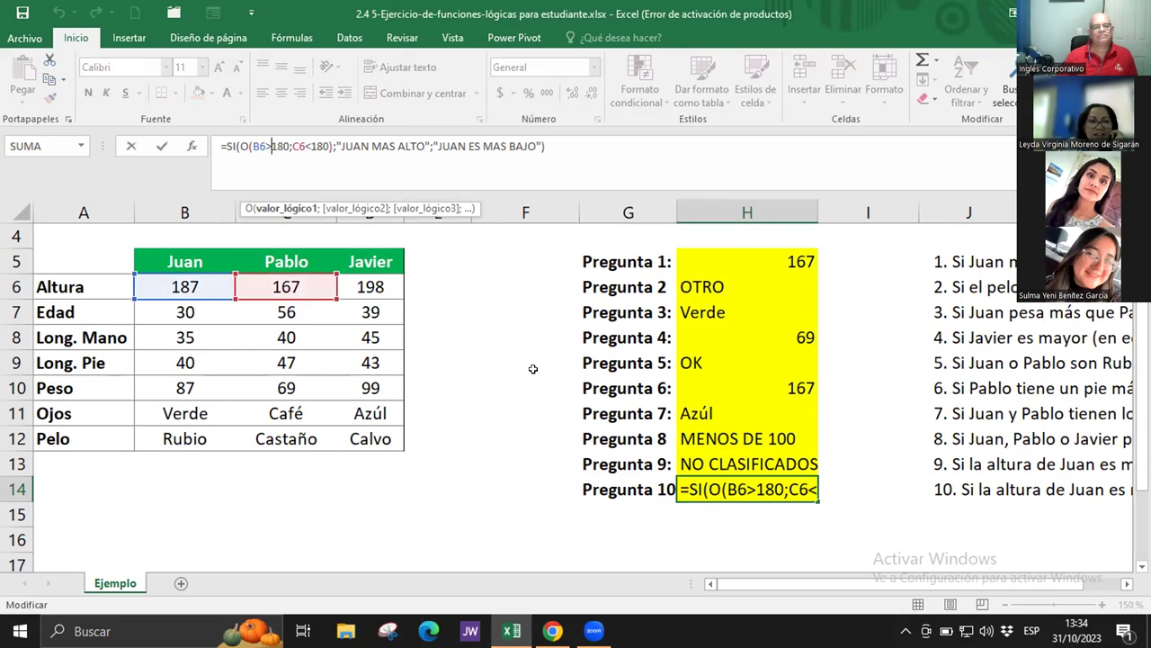
click(185, 286)
key(BackSpace)
key(BackSpace)
key(ctrl+Return)
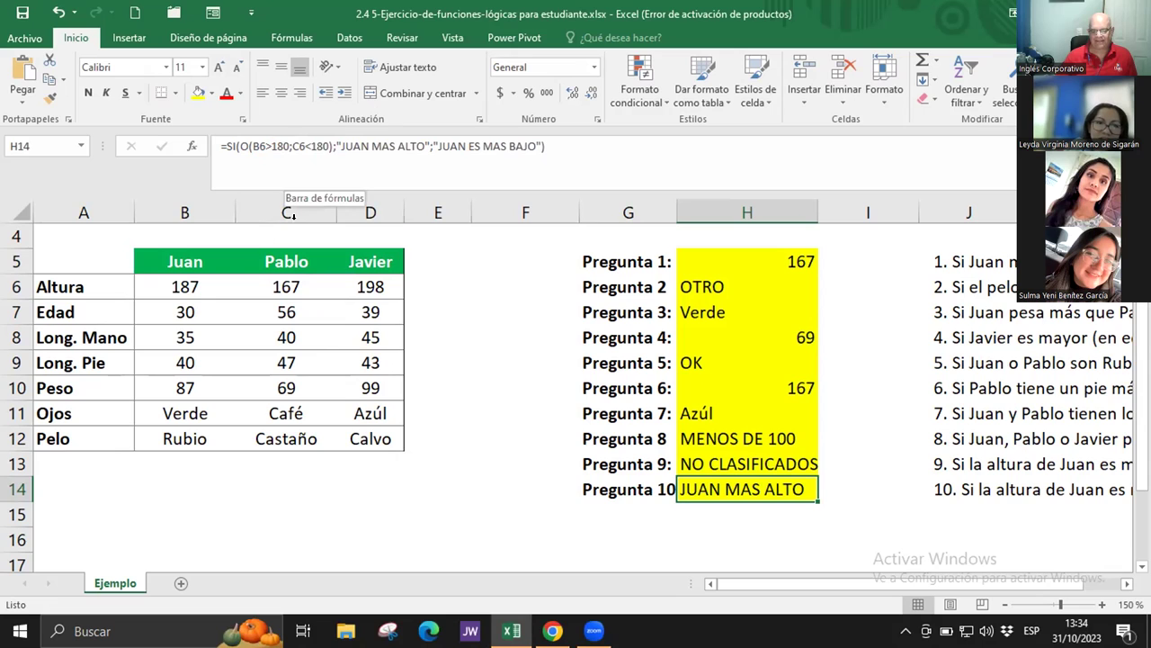
Check the height values in C6 and B6 against the O conditions of the Pregunta 10 formula in H14.
click(301, 280)
click(183, 281)
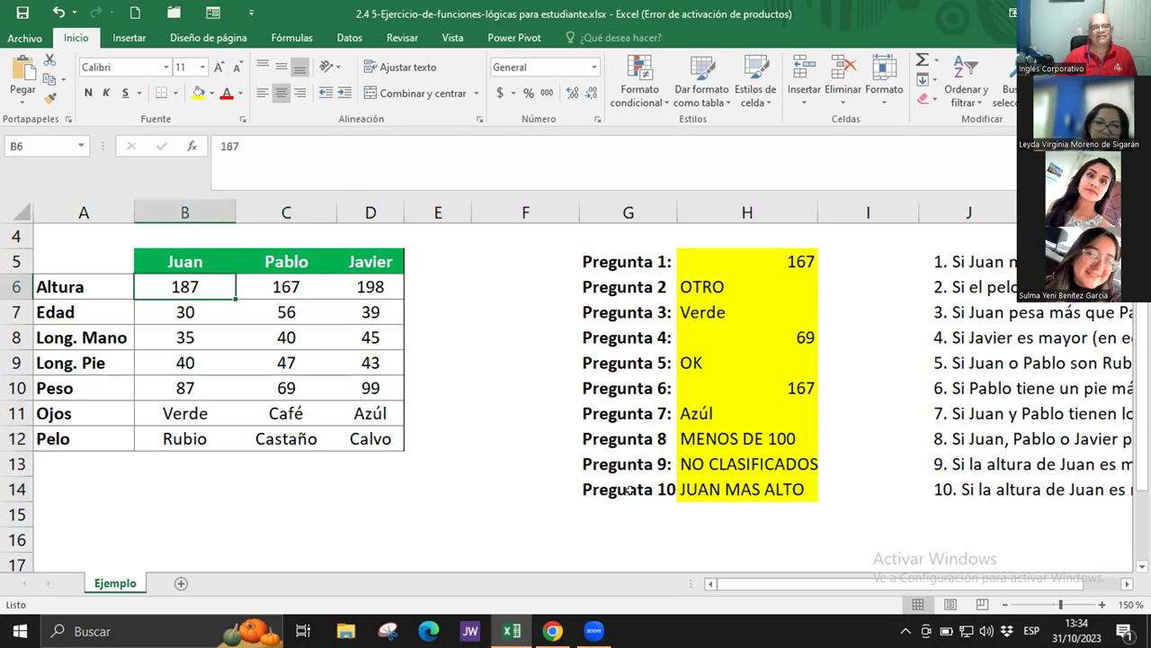
click(713, 484)
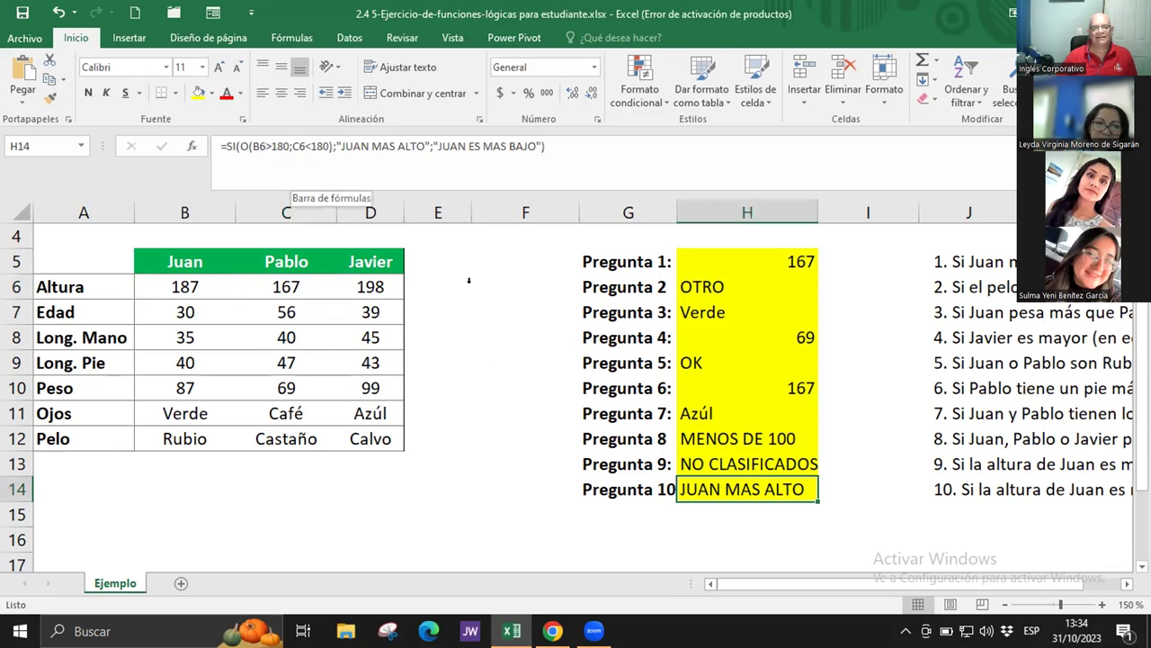
Check the cell references in the Pregunta 10 formula in H14 once more, keeping the formula as is.
double_click(705, 488)
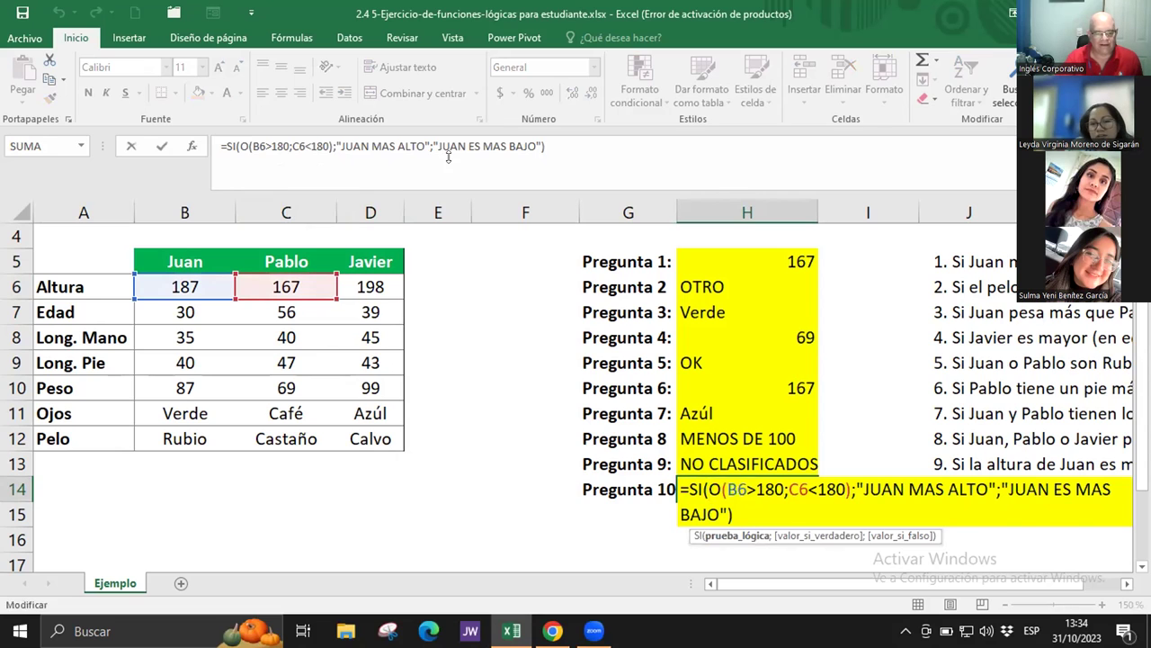
key(Return)
key(Up)
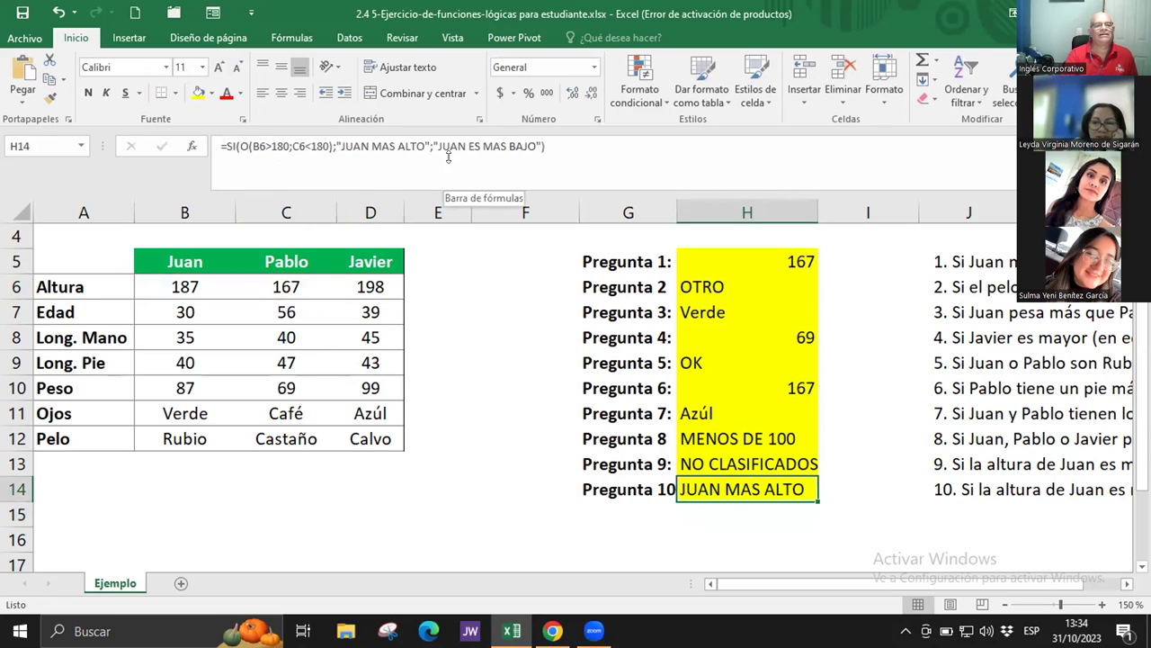
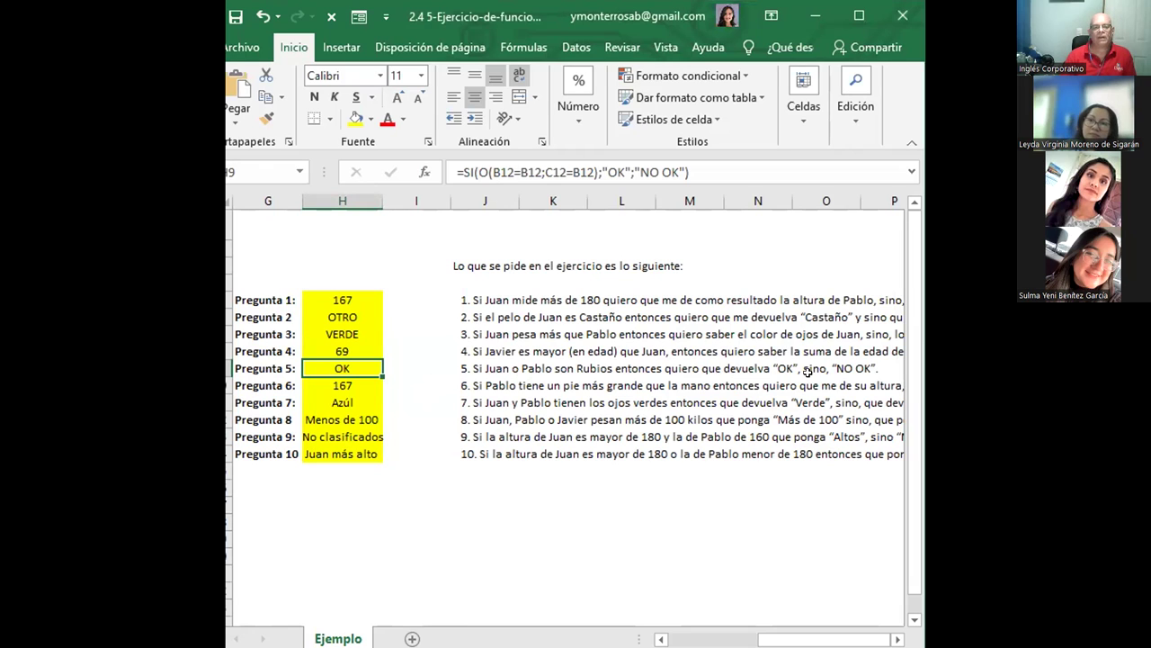
Compare the Pregunta 5 statement with the formula in H9 and bring the data table into view to check its B12 reference.
click(584, 369)
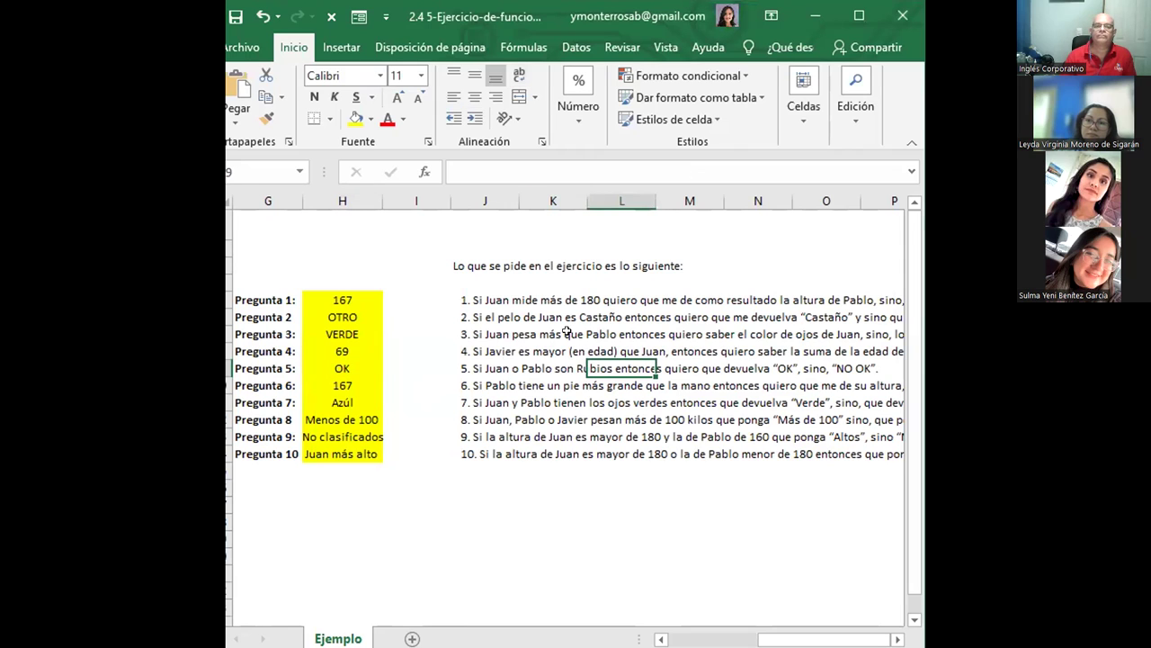
click(355, 367)
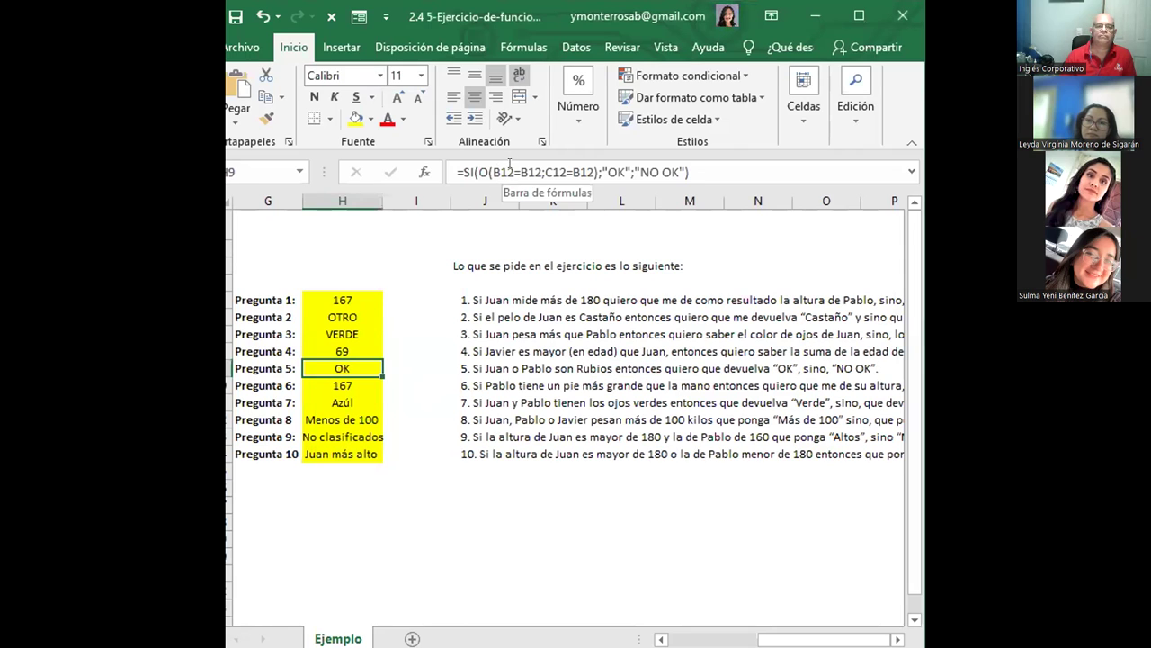
drag(490, 166, 505, 165)
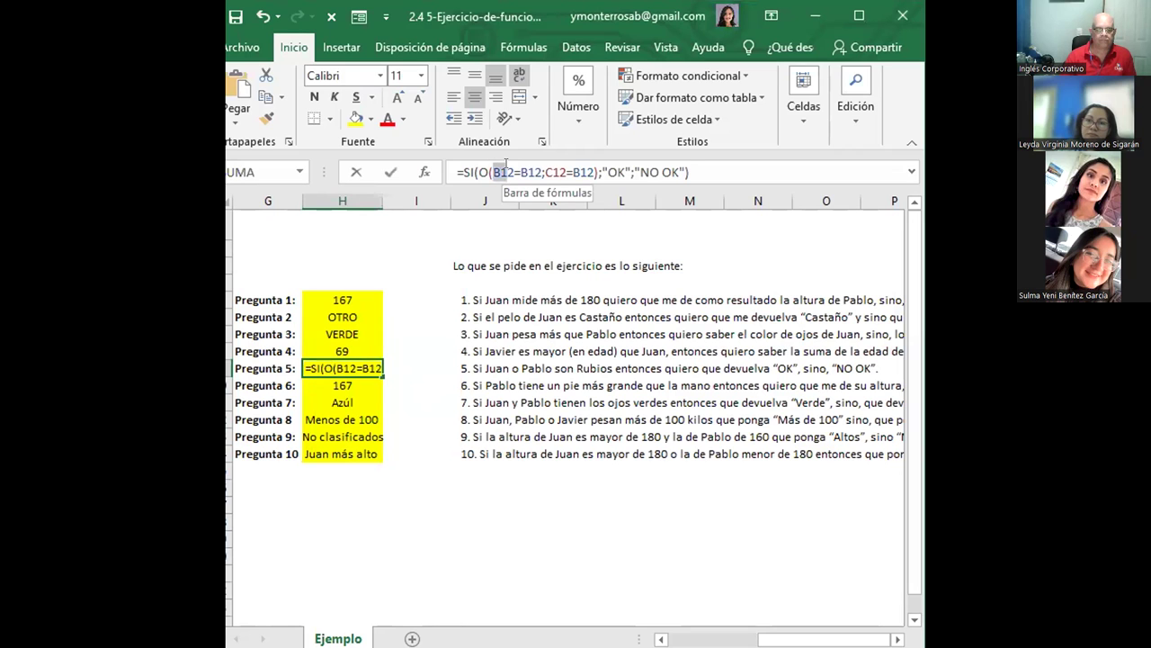
drag(823, 639, 734, 639)
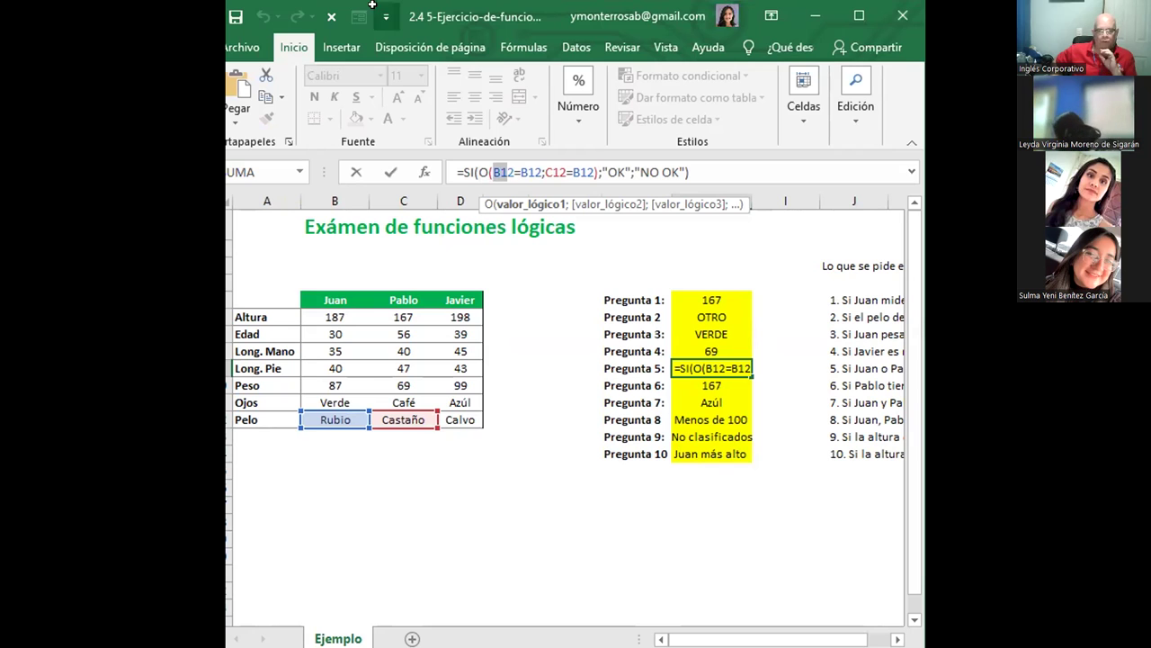
Maximize the workbook window and undo the stray G17 reference in the Pregunta 5 formula, keeping the original formula.
click(636, 504)
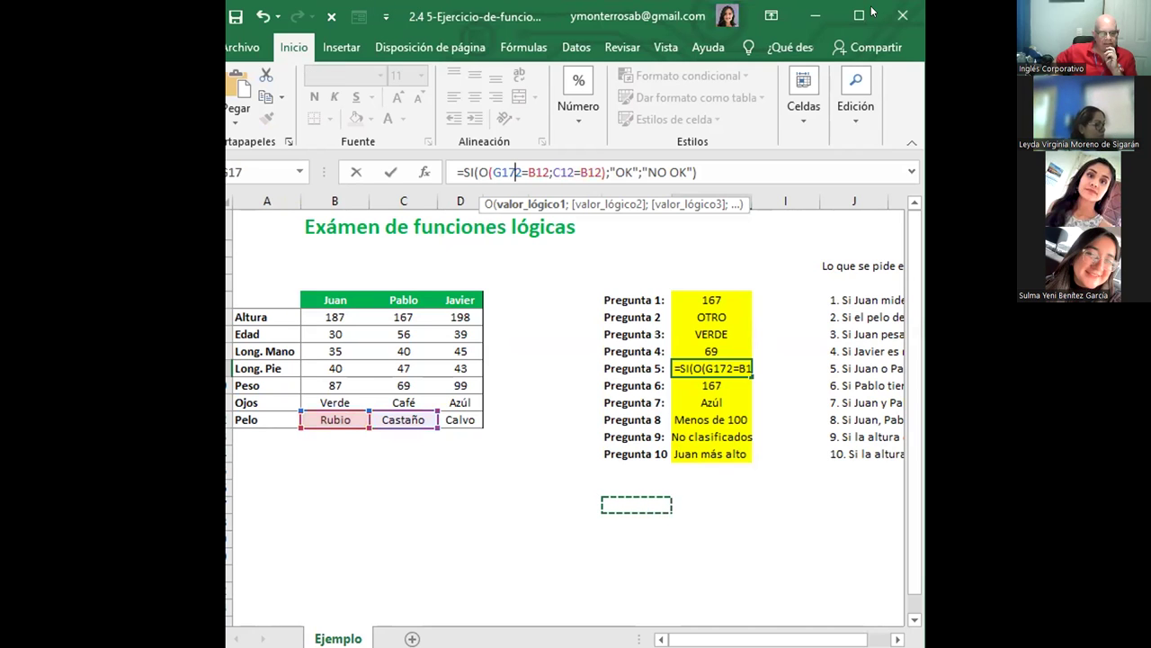
key(super+Up)
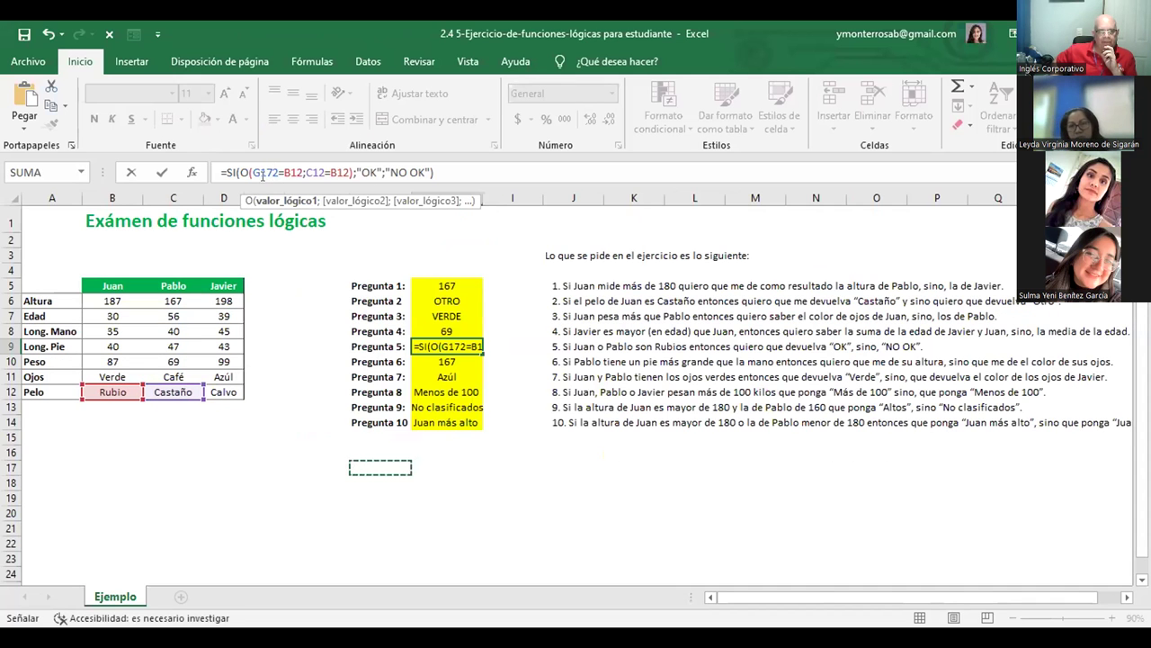
key(ctrl+z)
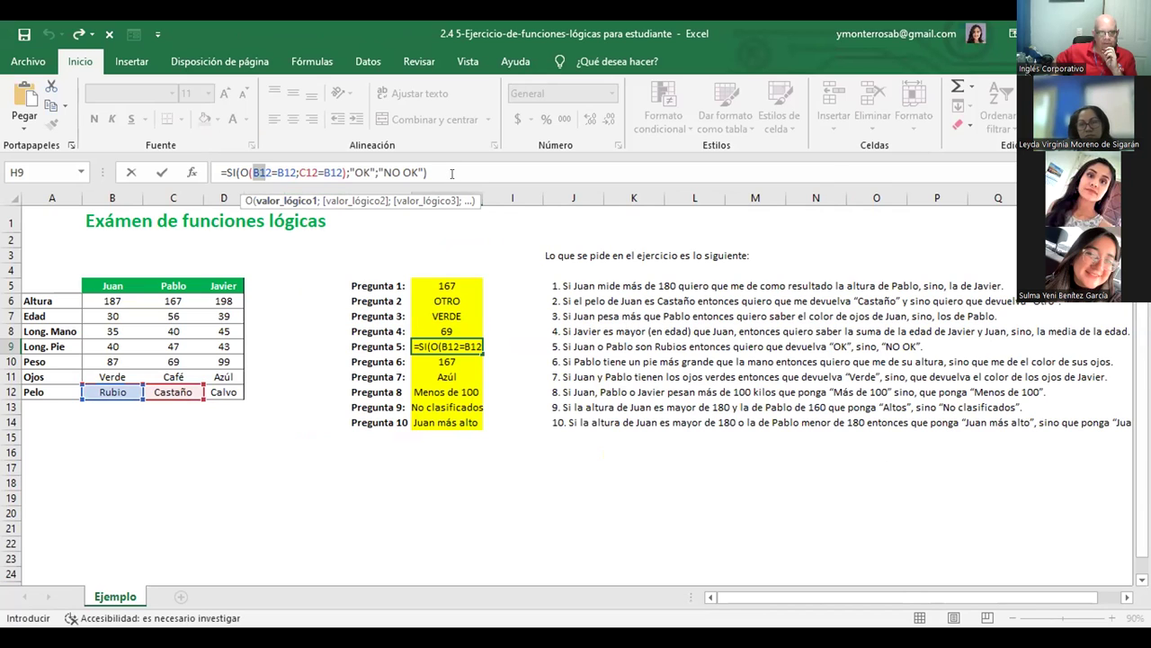
click(451, 173)
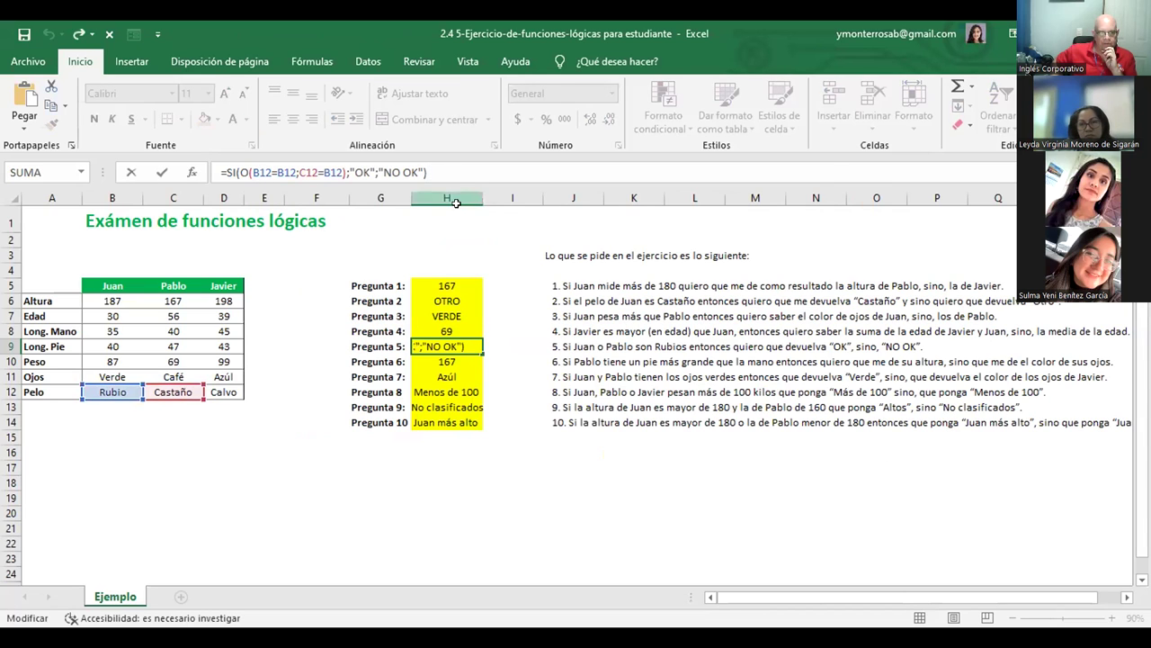
click(510, 296)
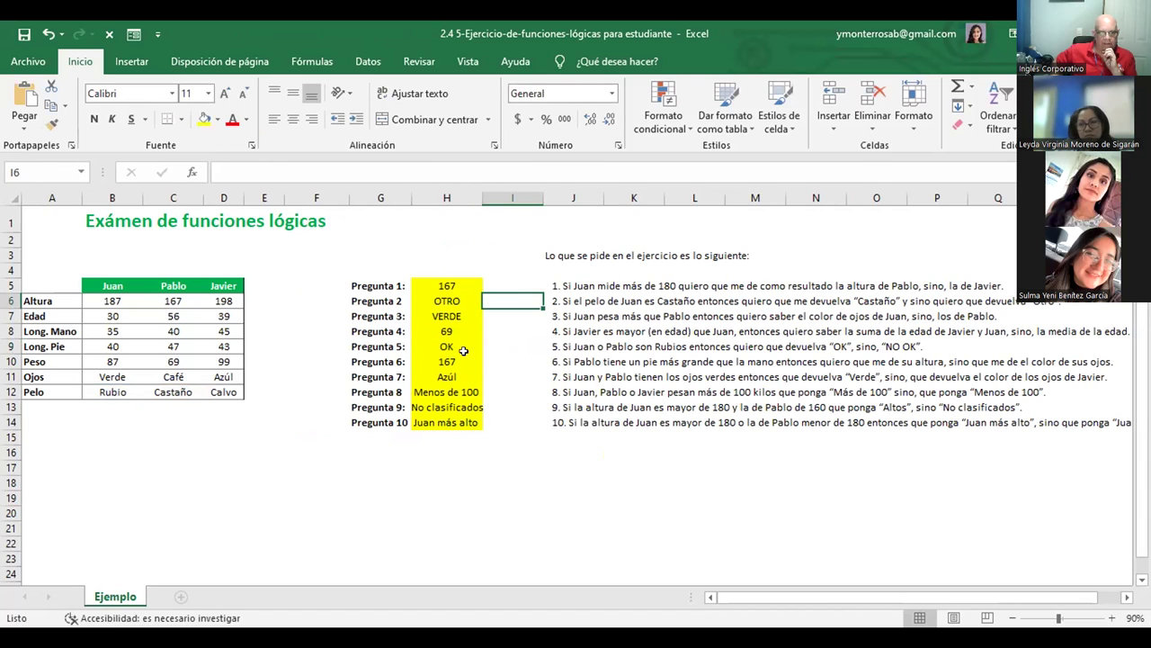
Replace the hair colour in B12 with rojo to test the Pregunta 5 formula.
click(113, 389)
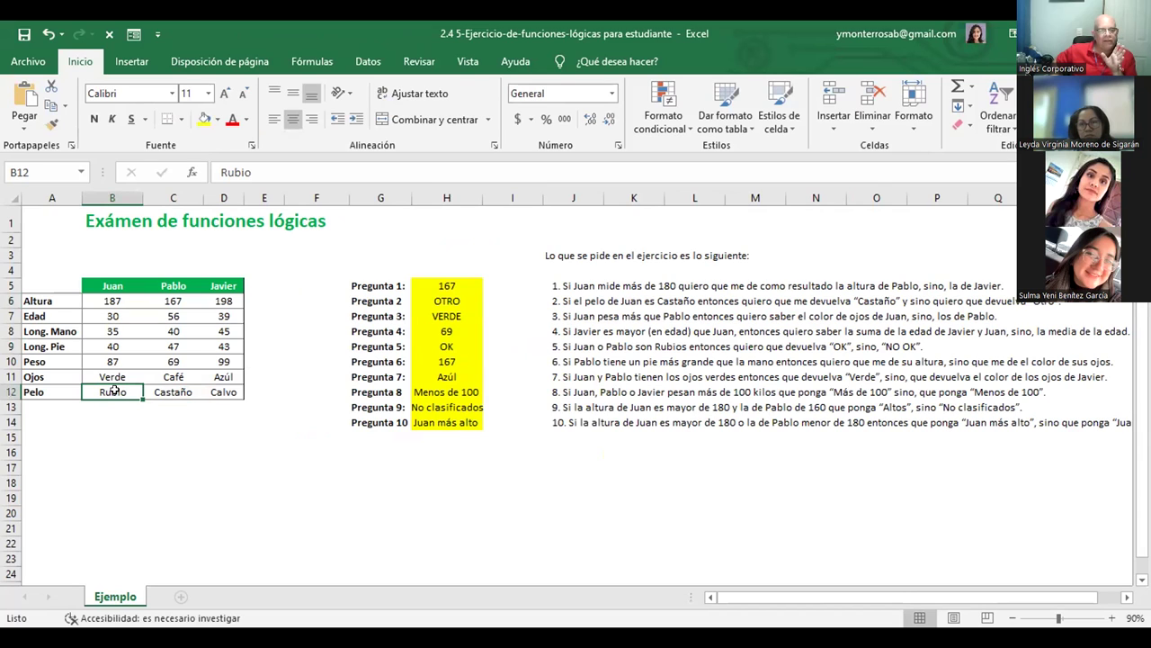
double_click(114, 390)
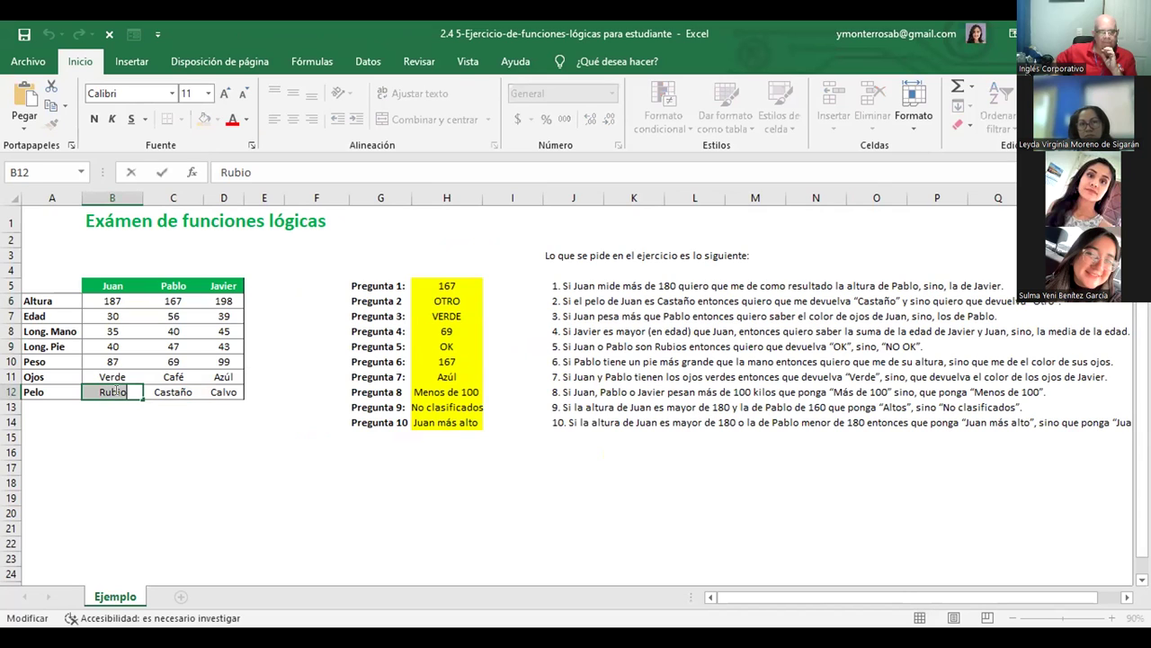
double_click(115, 389)
text(rojo)
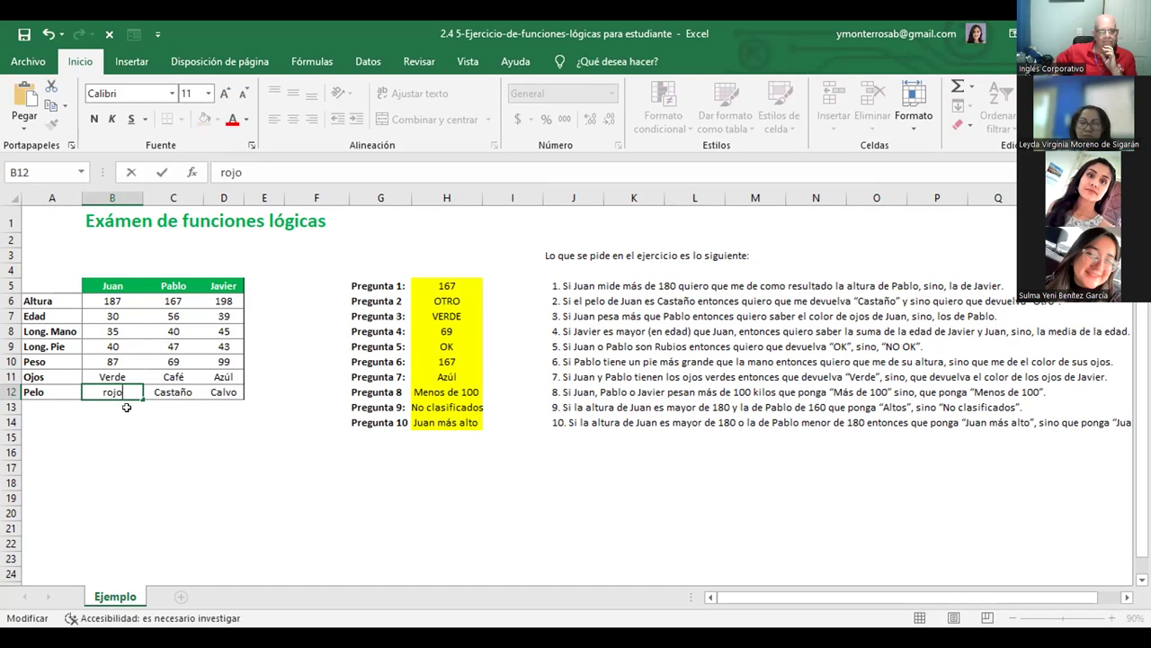
click(120, 409)
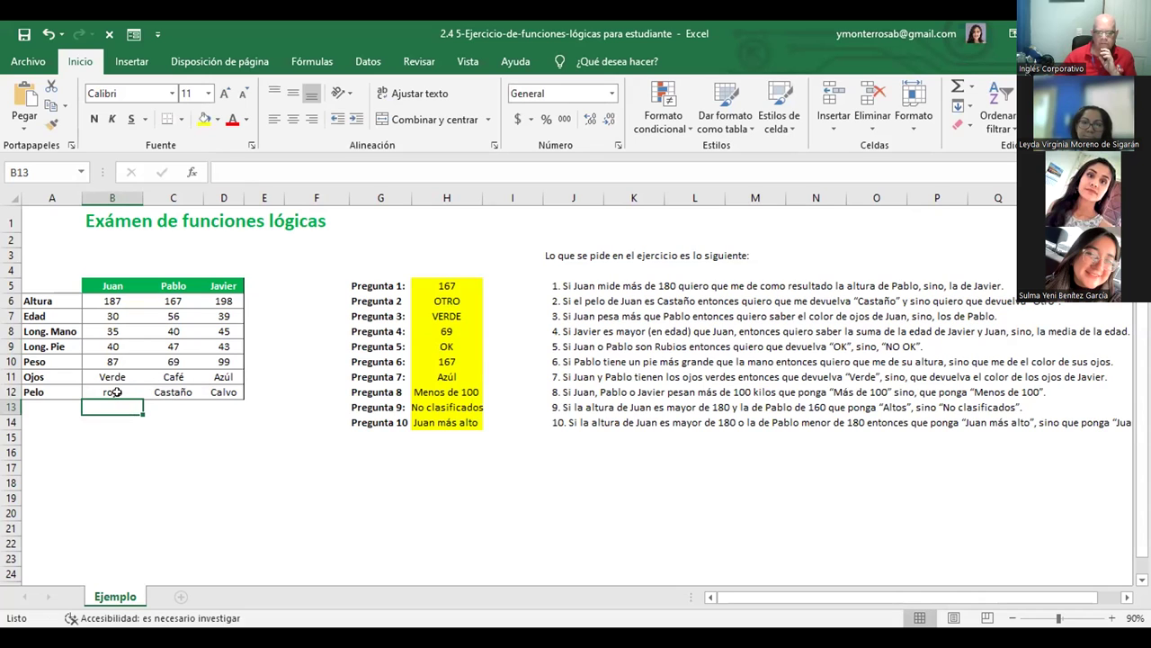
Change the first O condition of the Pregunta 5 formula in H9 to B12="Rubio".
click(452, 342)
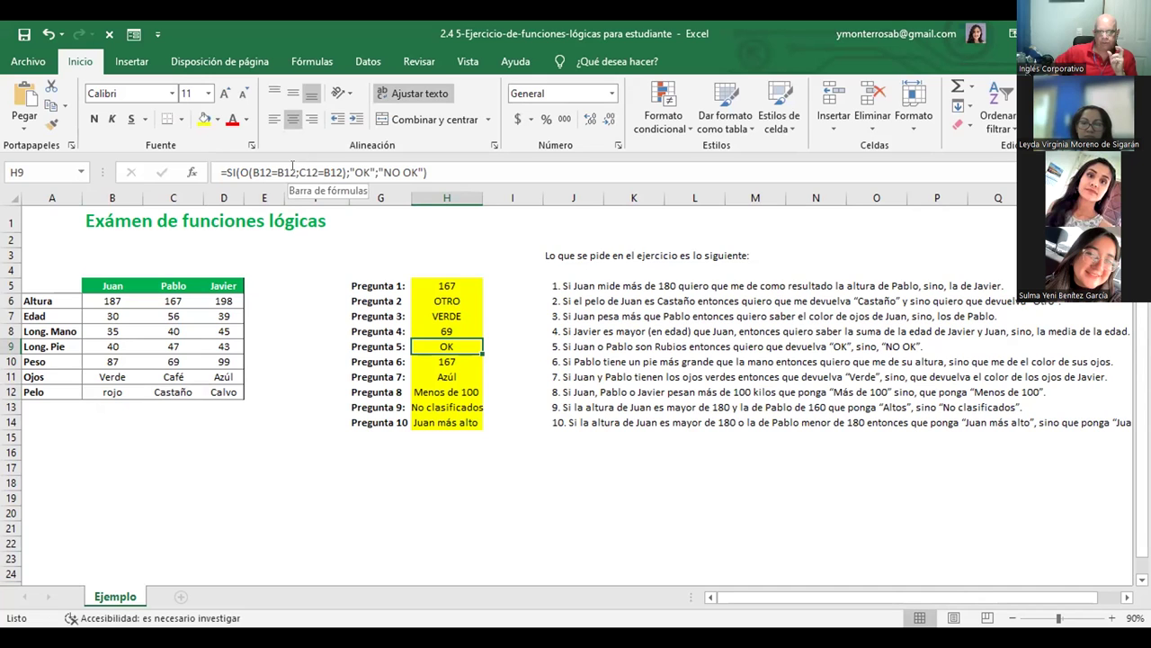
click(292, 171)
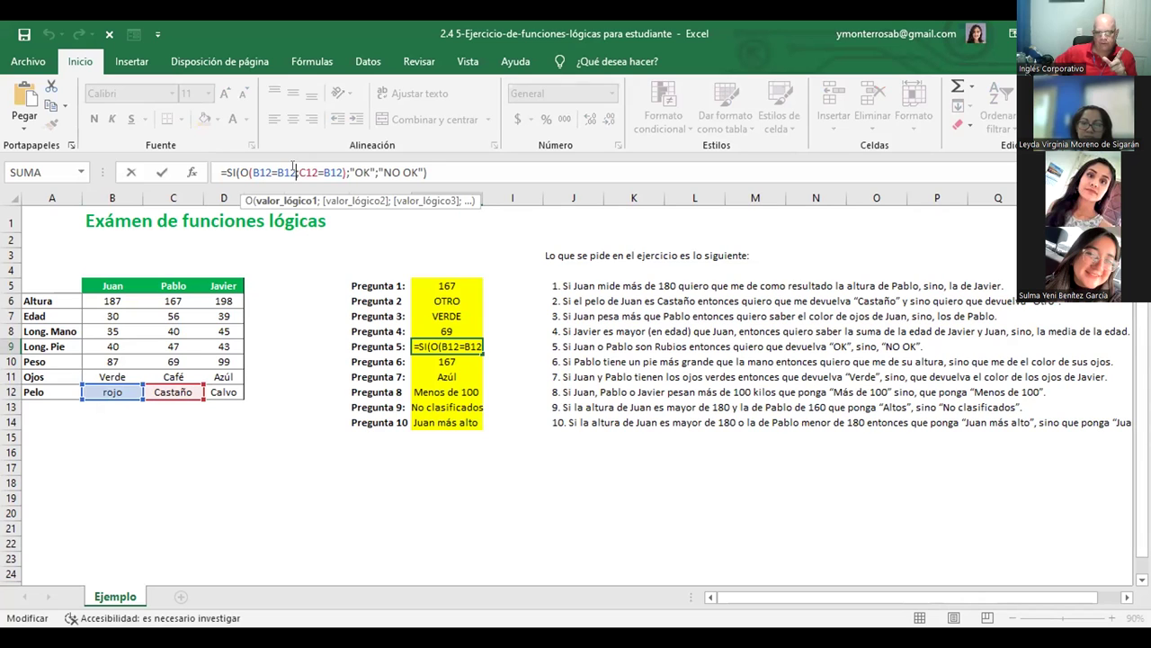
key(BackSpace)
key(BackSpace)
key(BackSpace)
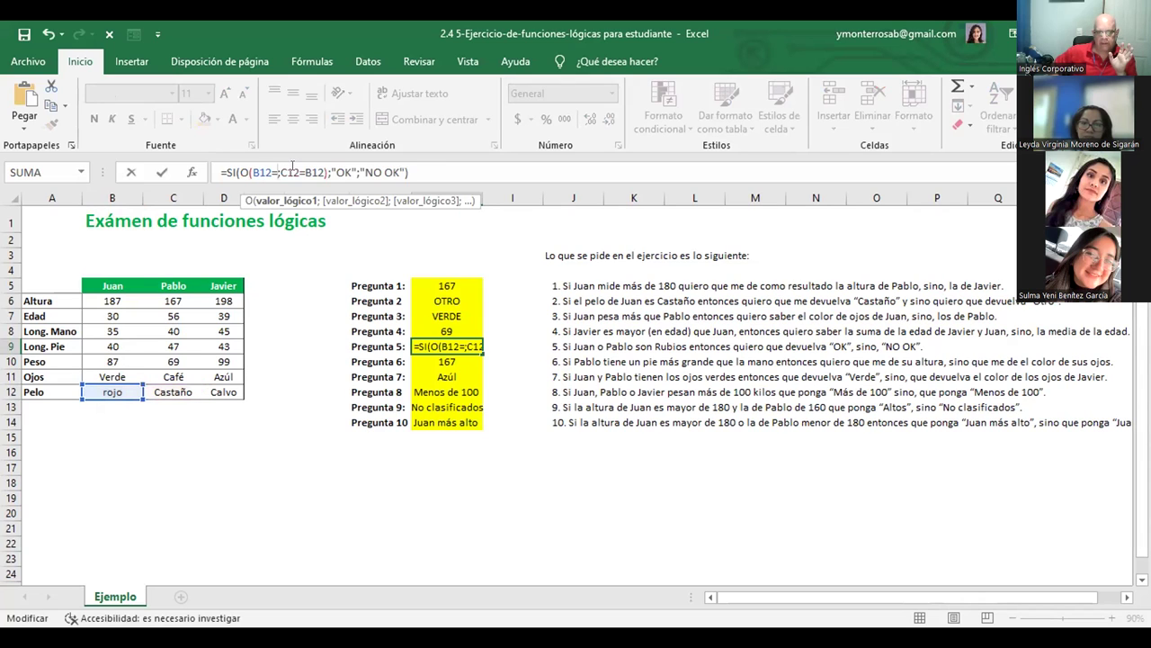
text(")
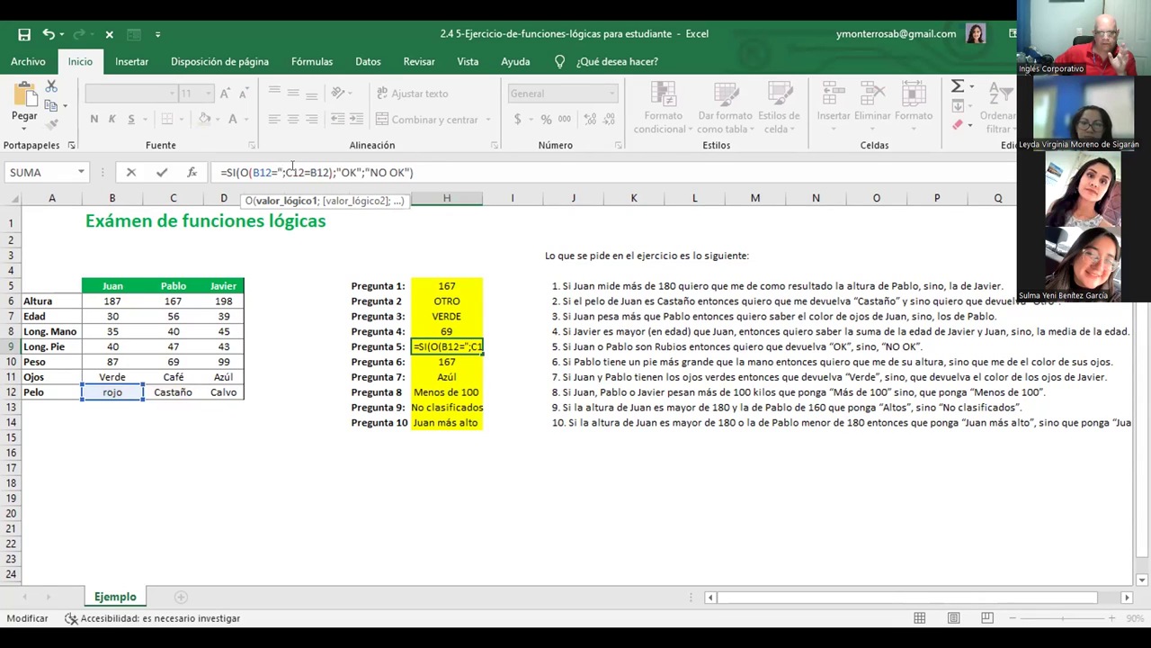
text(Rubio)
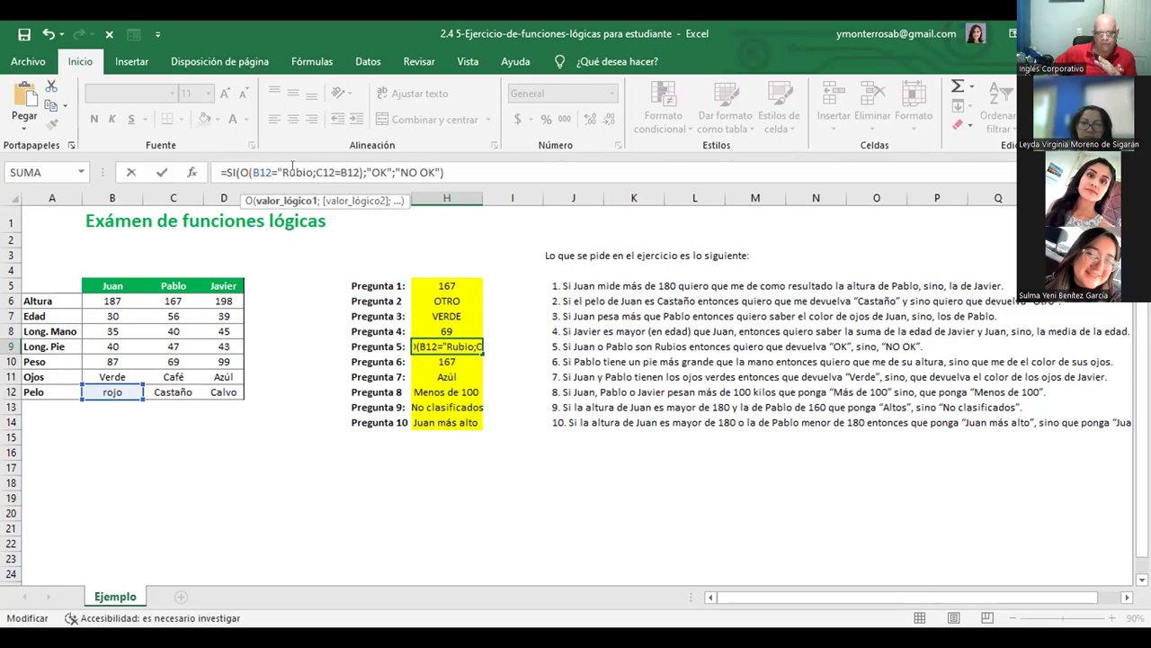
text(")
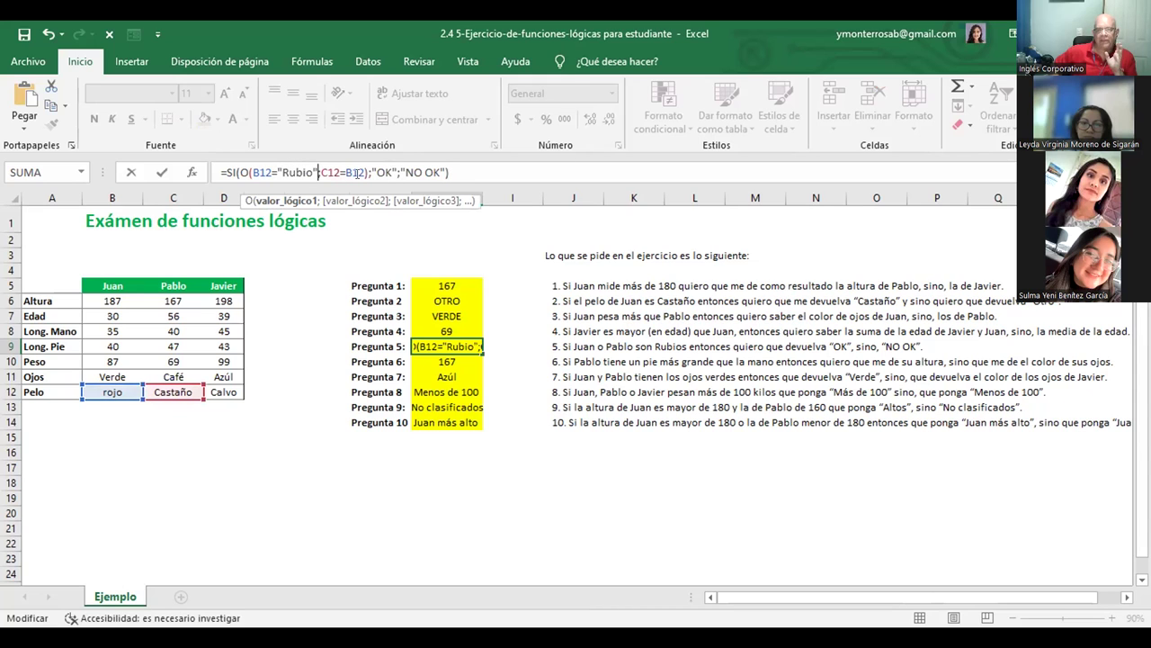
Change the second O condition of the Pregunta 5 formula to C12="Rubio", accept the formula and reselect H9.
click(361, 172)
key(BackSpace)
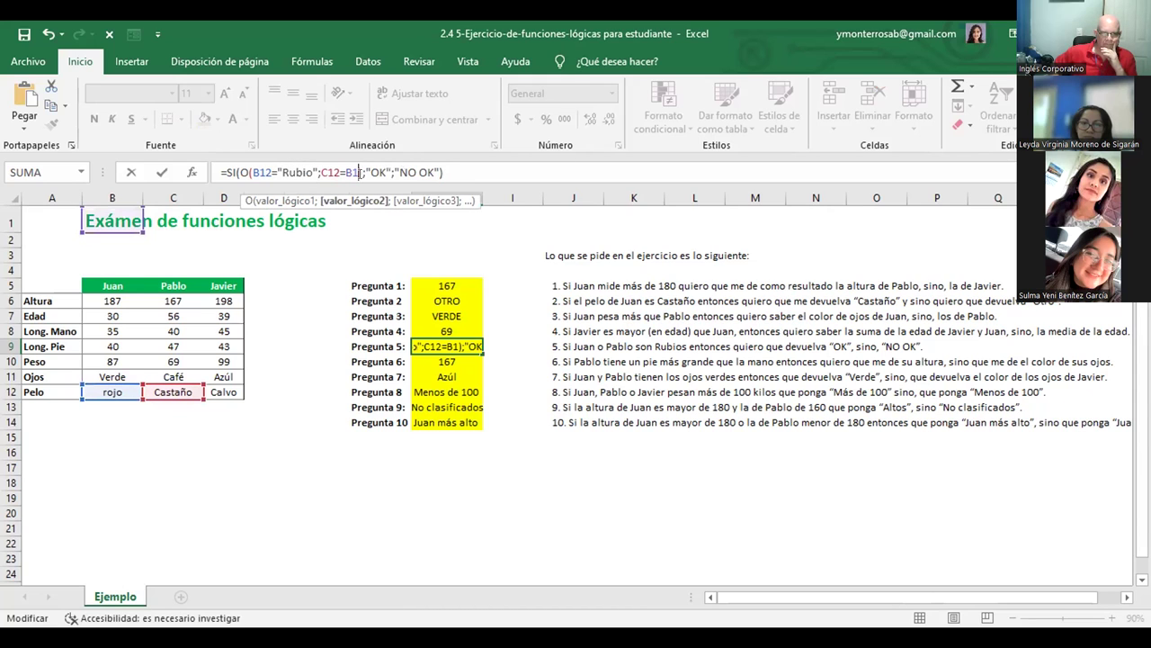
key(BackSpace)
key(BackSpace)
text(")
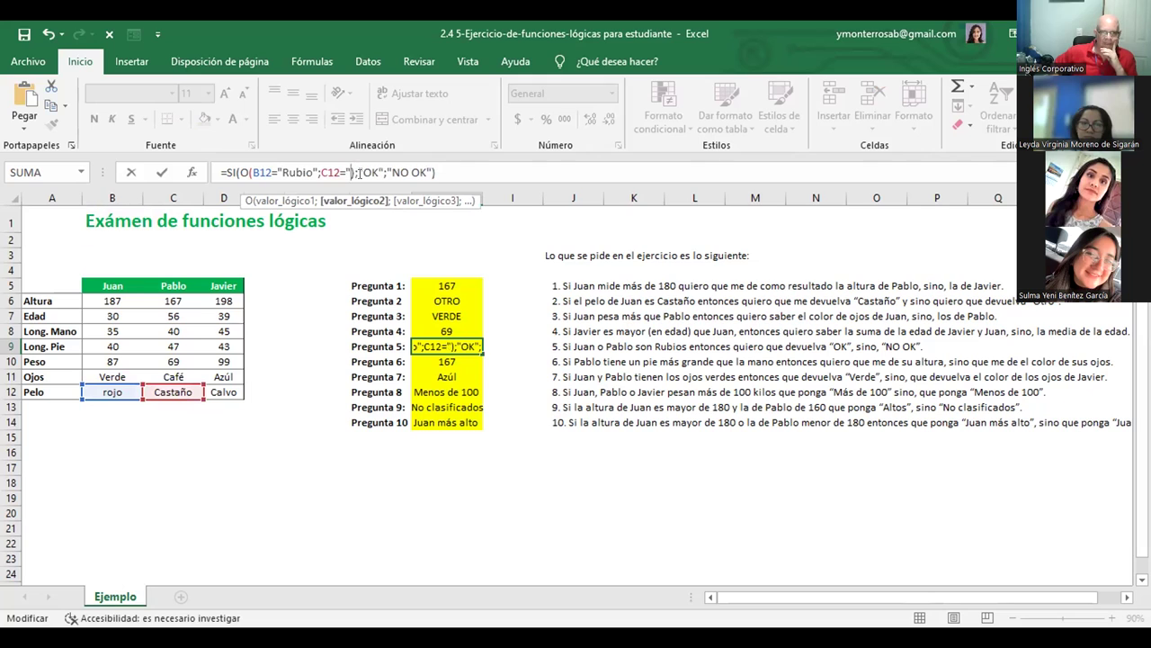
text(Rubio)
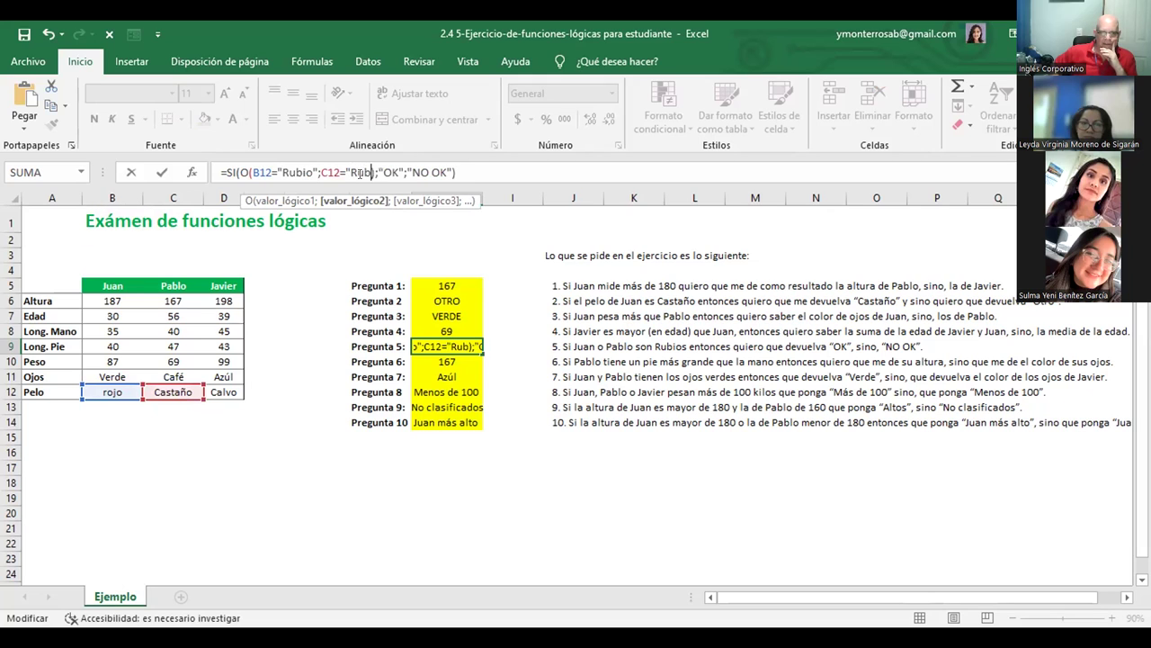
text(")
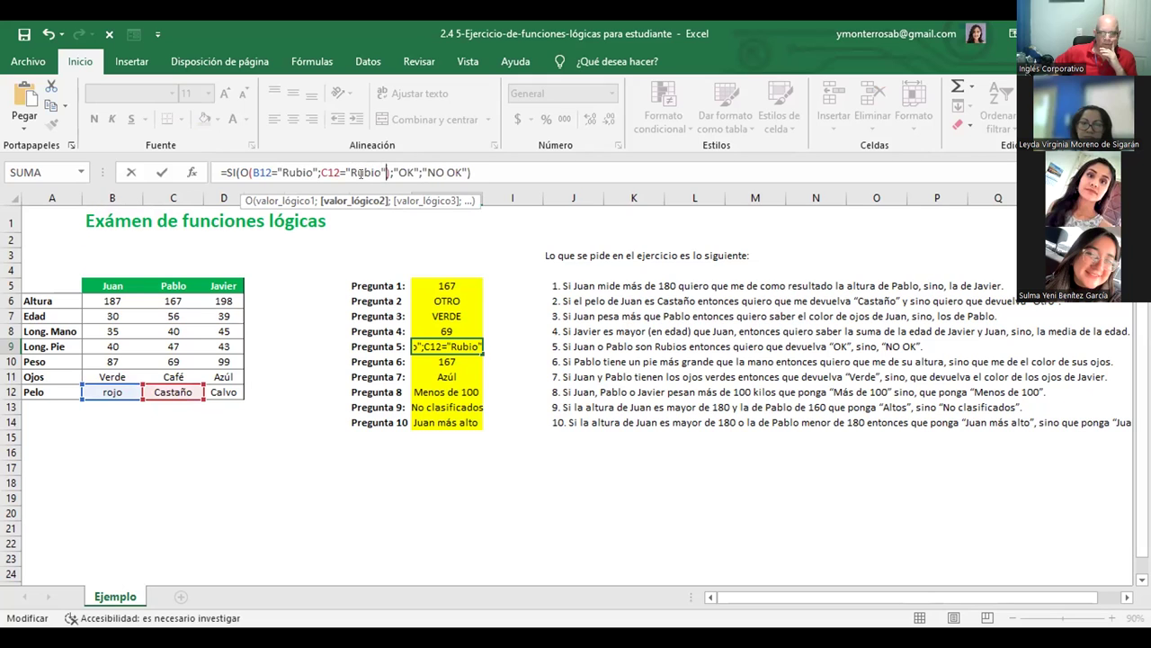
click(495, 193)
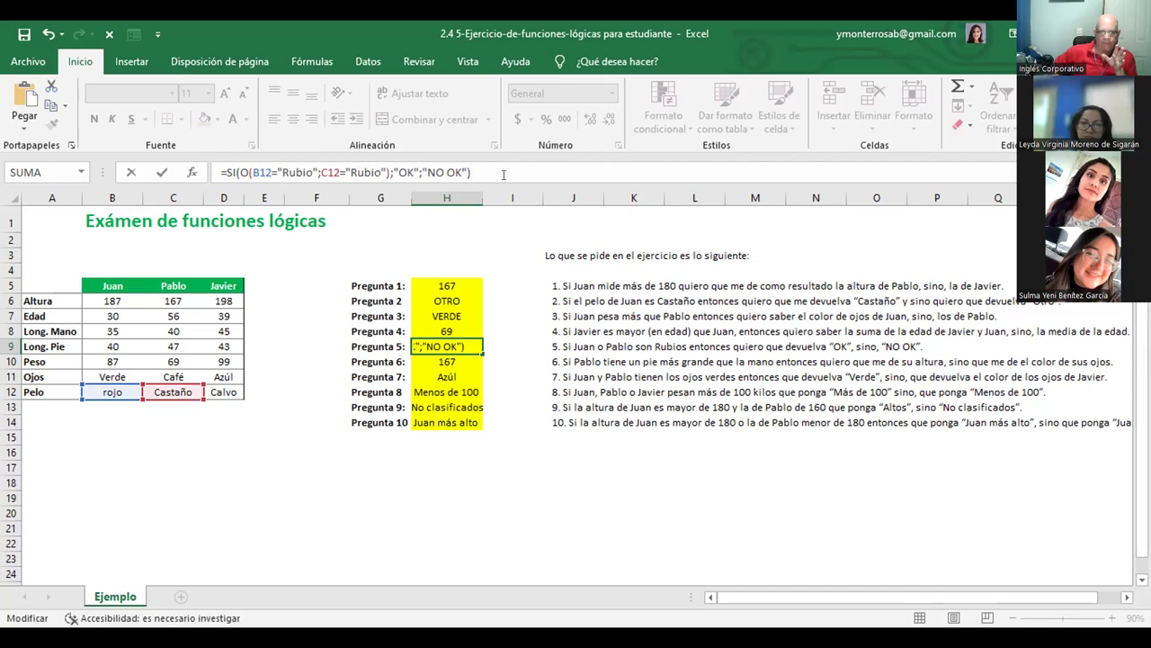
key(Return)
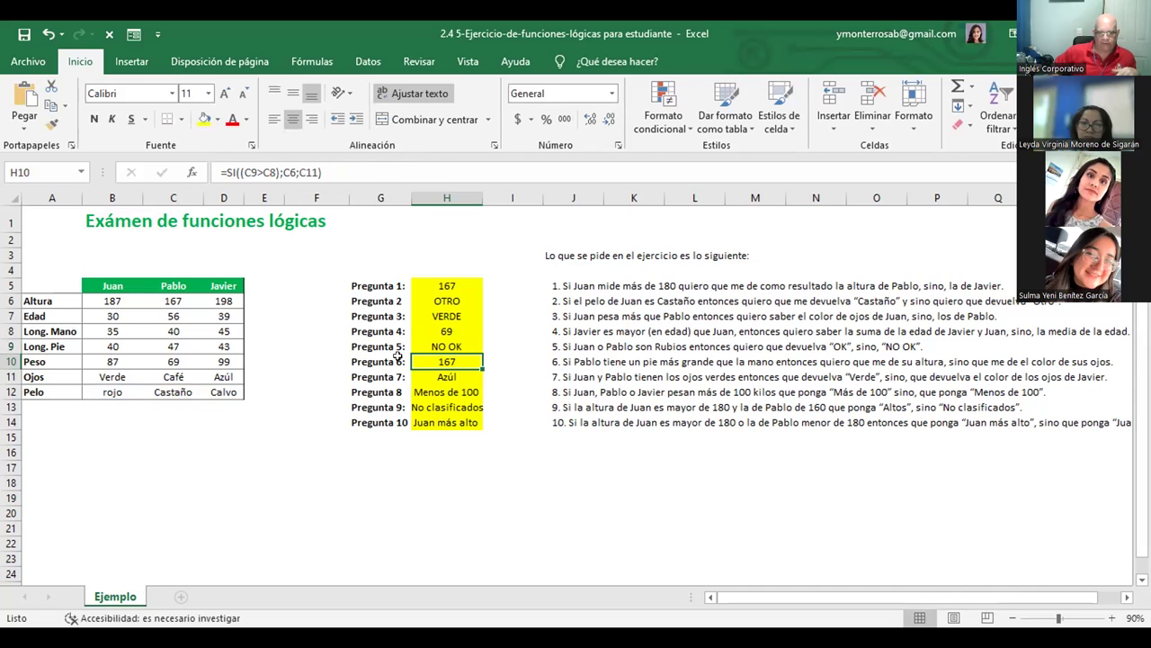
click(454, 346)
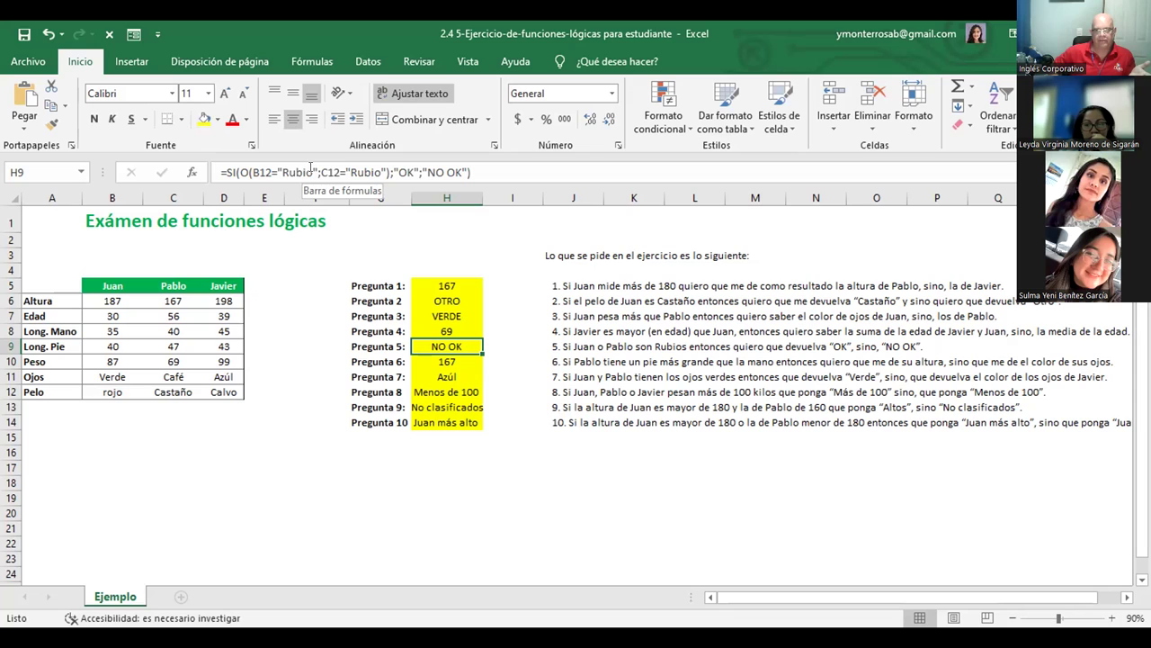
Copy the >100 comparison in the Pregunta 8 formula in H12 onto B10, making the first condition B10>100.
click(430, 390)
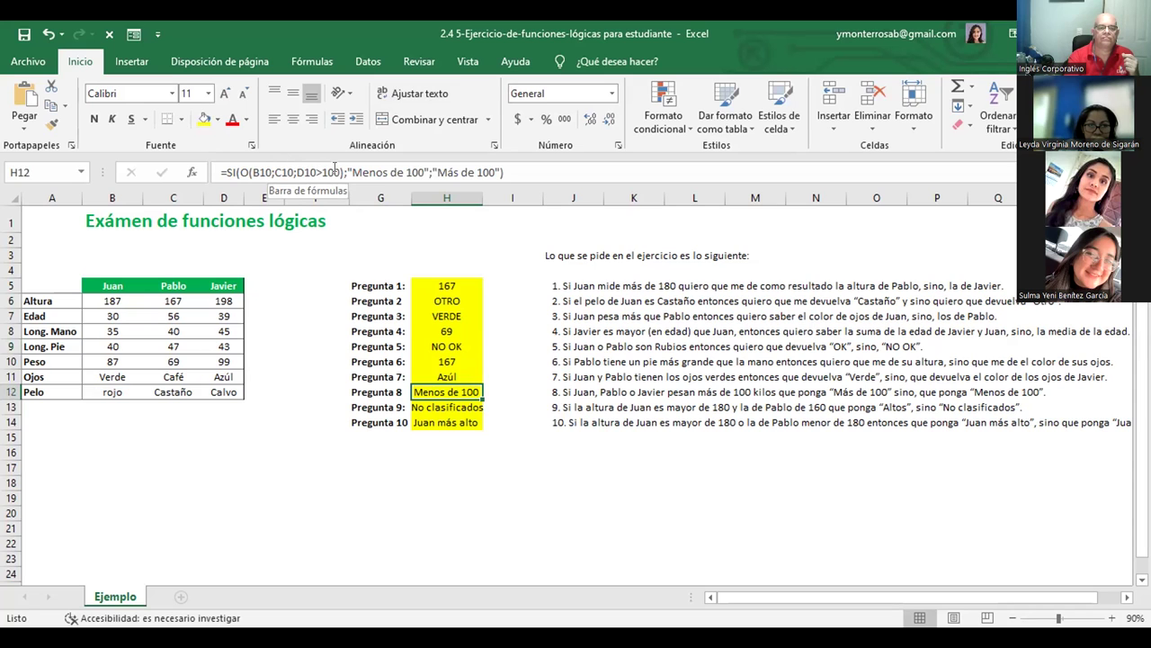
drag(317, 171, 252, 169)
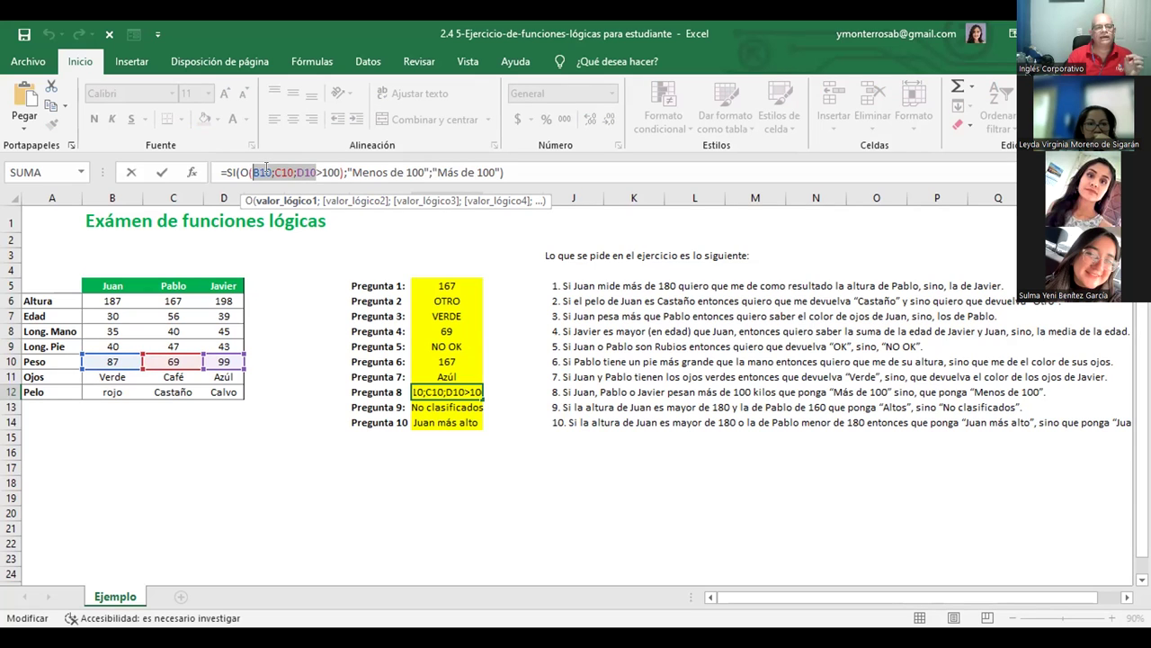
drag(317, 172, 341, 171)
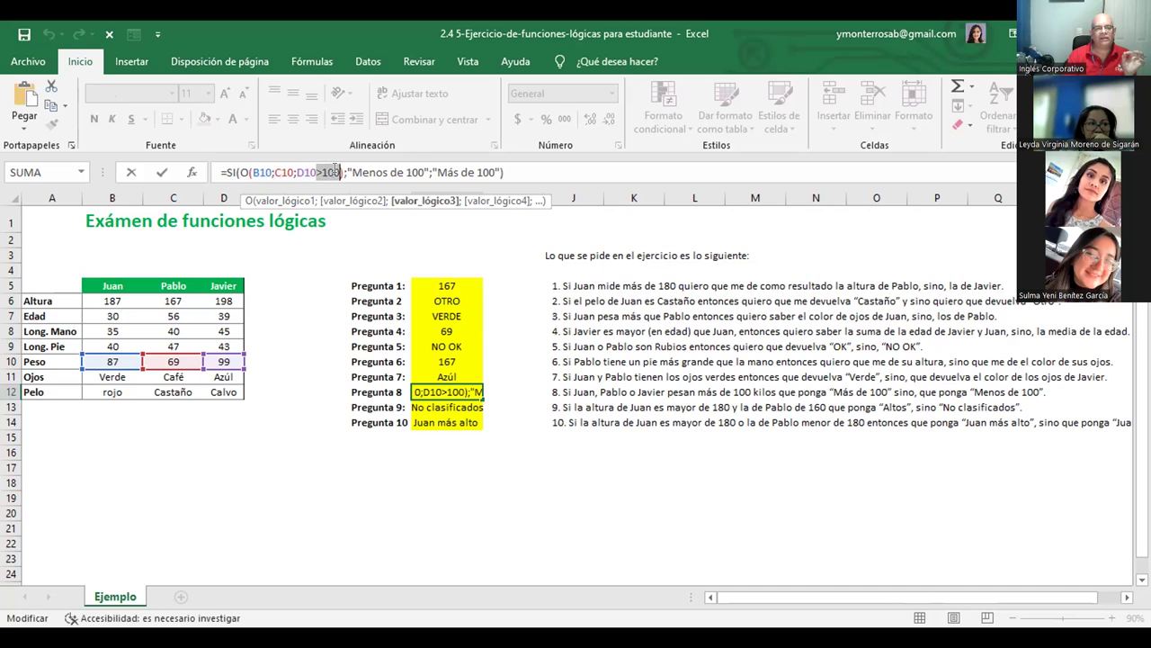
key(ctrl+c)
click(273, 171)
key(ctrl+v)
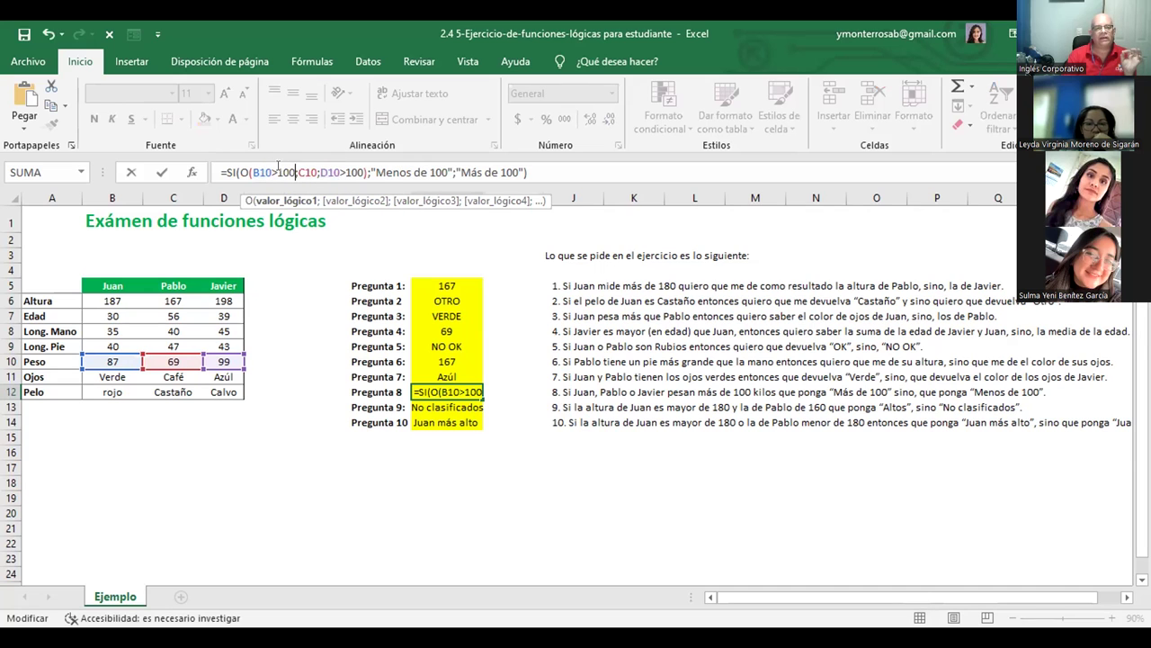
text(;)
Add the >100 comparison to C10 in the Pregunta 8 formula, keeping a single >100 after D10.
click(317, 172)
key(ctrl+v)
click(364, 172)
key(ctrl+v)
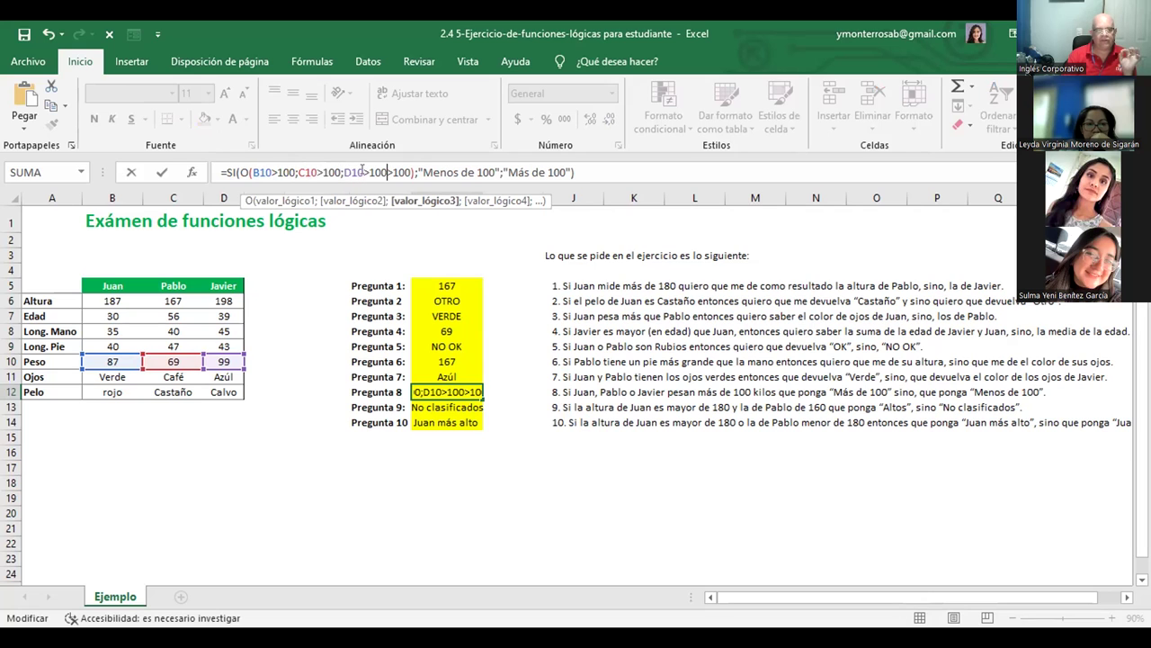
drag(411, 172, 386, 172)
key(BackSpace)
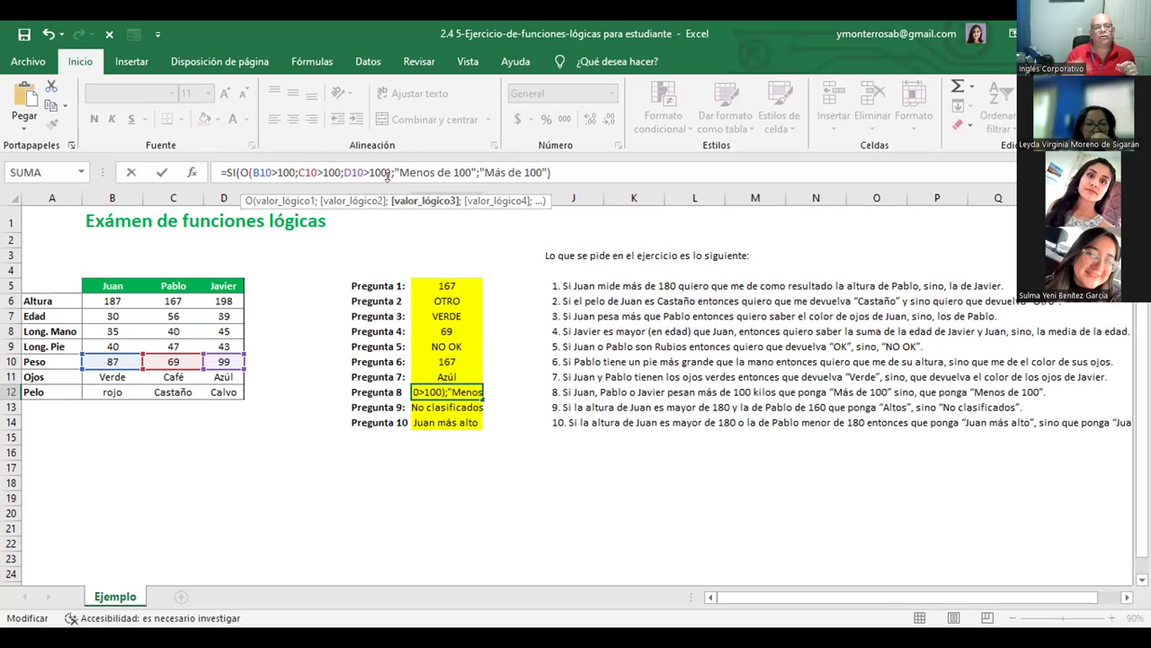
Accept the edited Pregunta 8 formula and reselect H12.
click(557, 170)
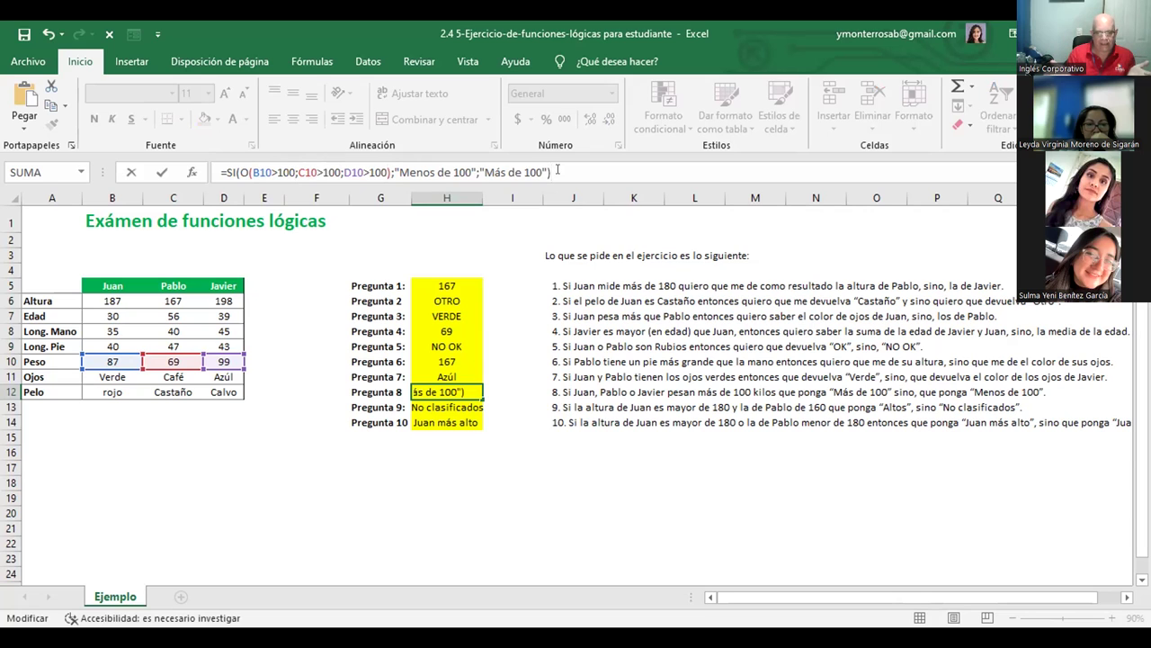
key(Return)
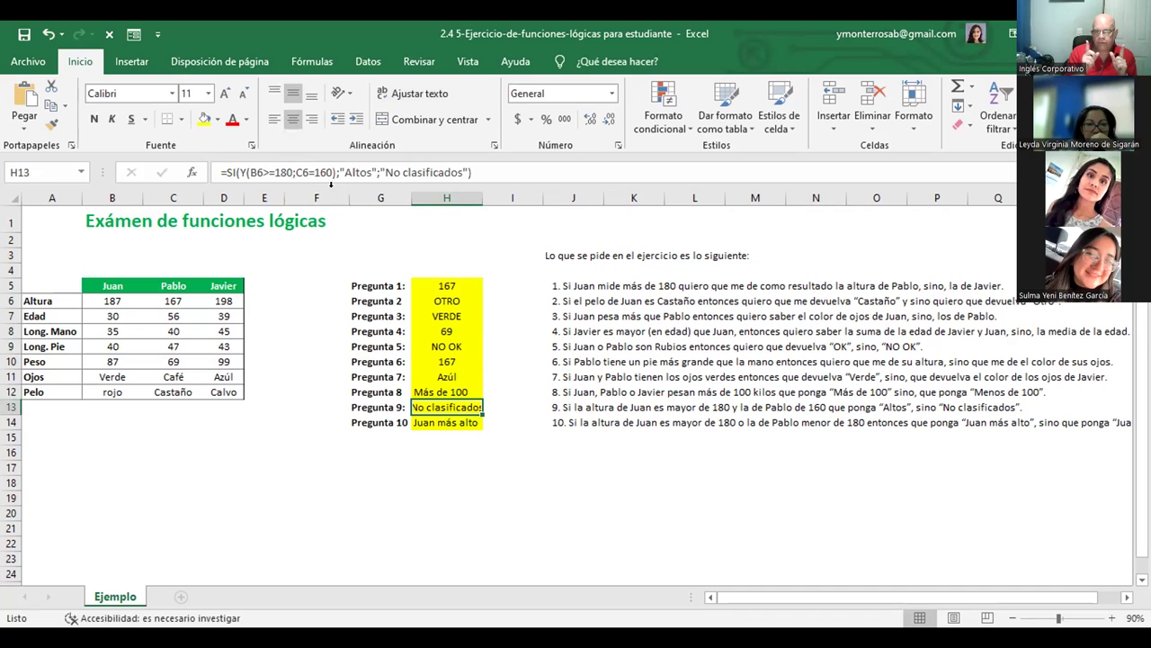
click(457, 389)
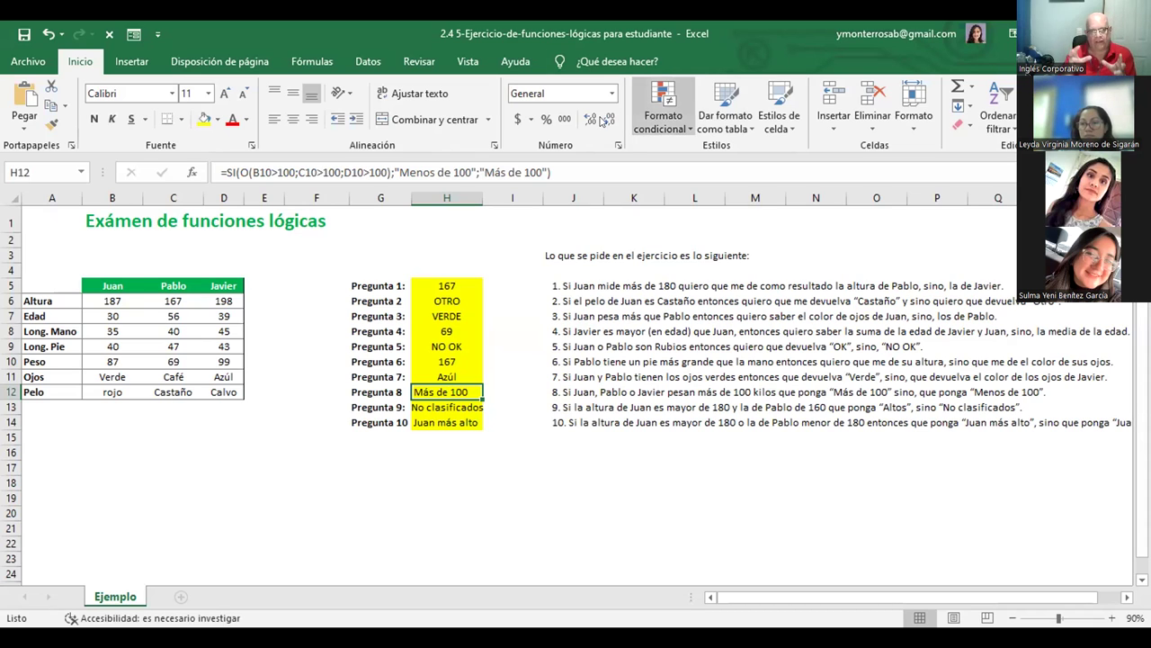
Change the value-if-true text of the Pregunta 8 formula in H12 to "Más de 100".
click(429, 169)
key(BackSpace)
key(BackSpace)
key(BackSpace)
key(BackSpace)
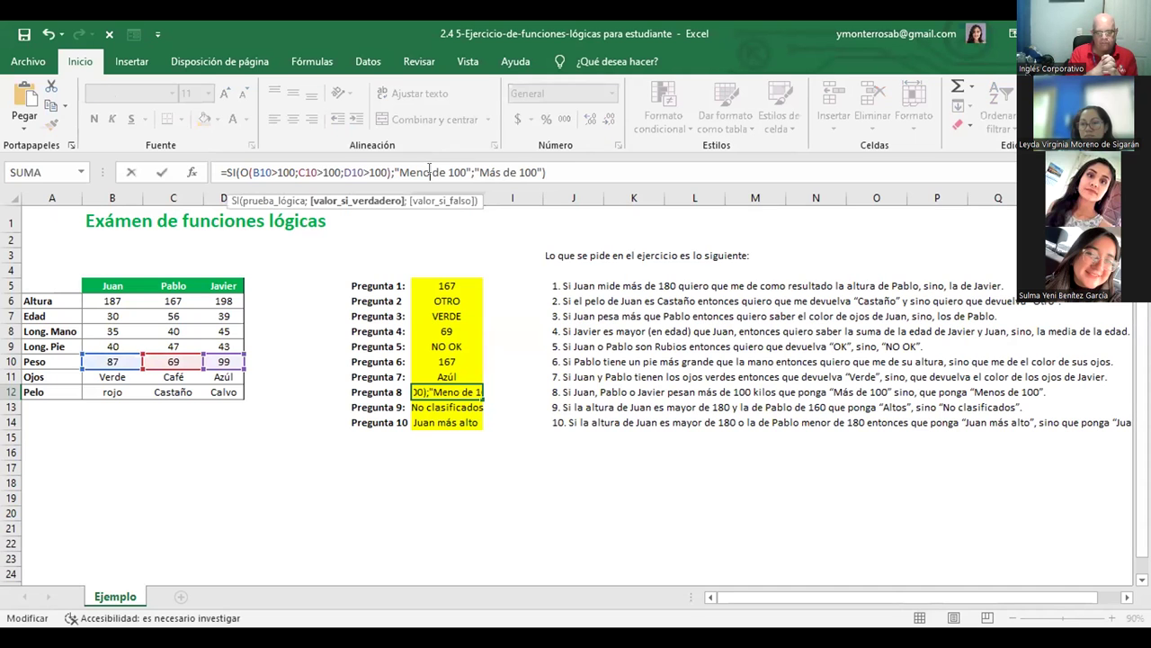
text(+)
key(BackSpace)
text(ás)
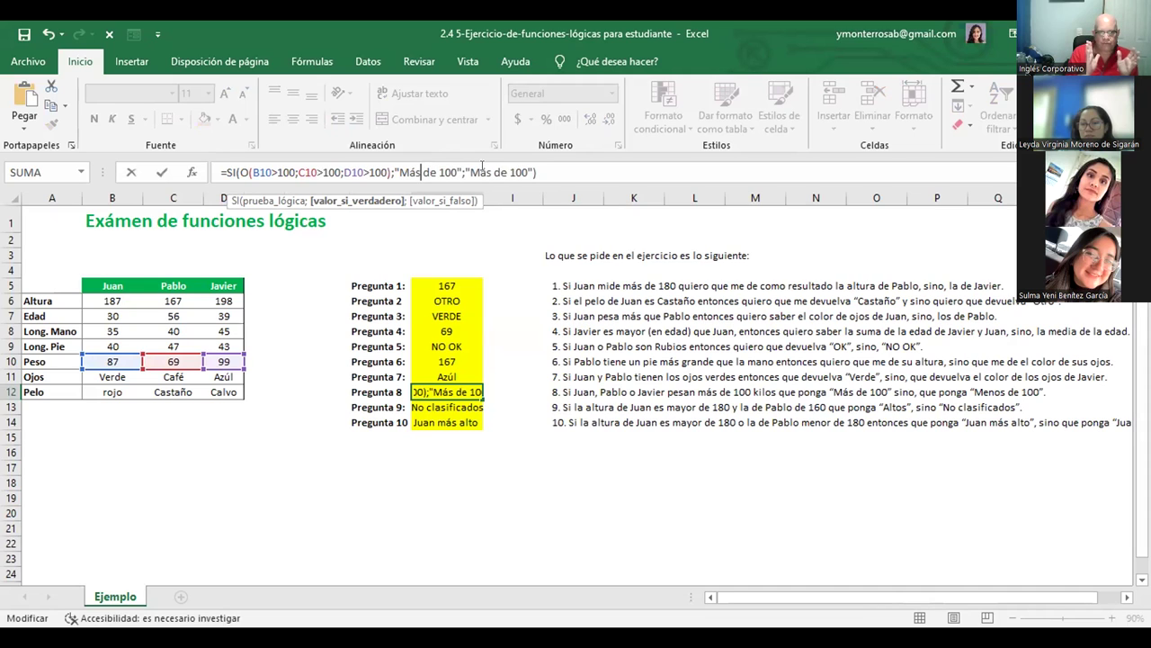
Change the value-if-false text of the Pregunta 8 formula to "Menos de 100", accept the formula and reselect H12.
click(484, 171)
key(BackSpace)
key(BackSpace)
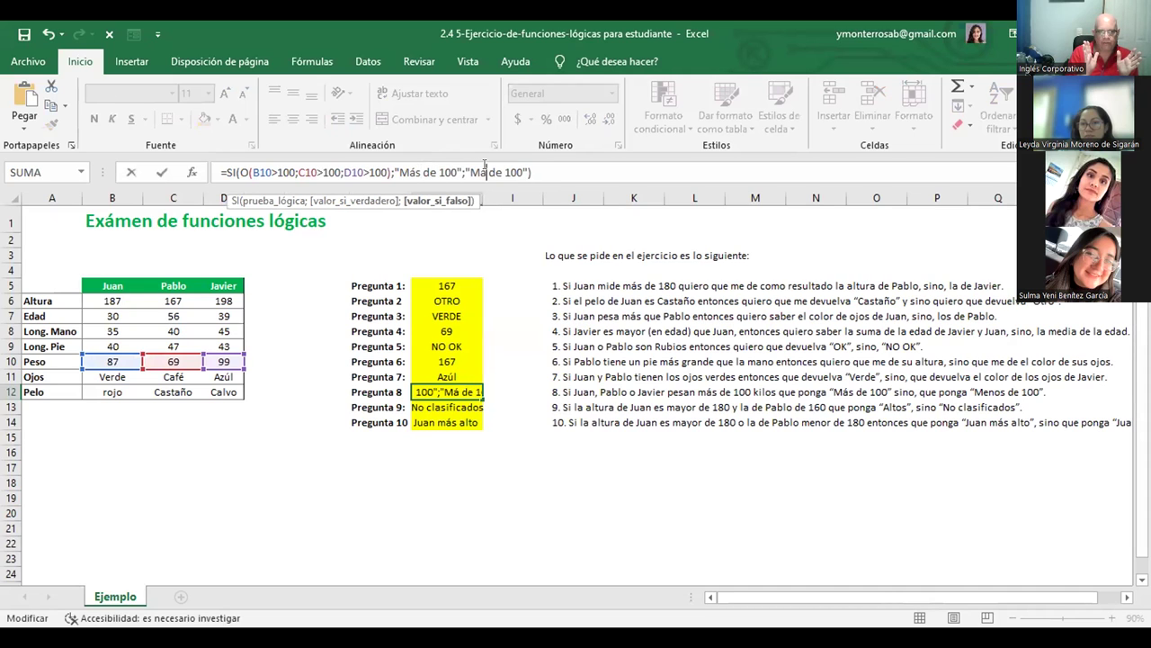
text(enos)
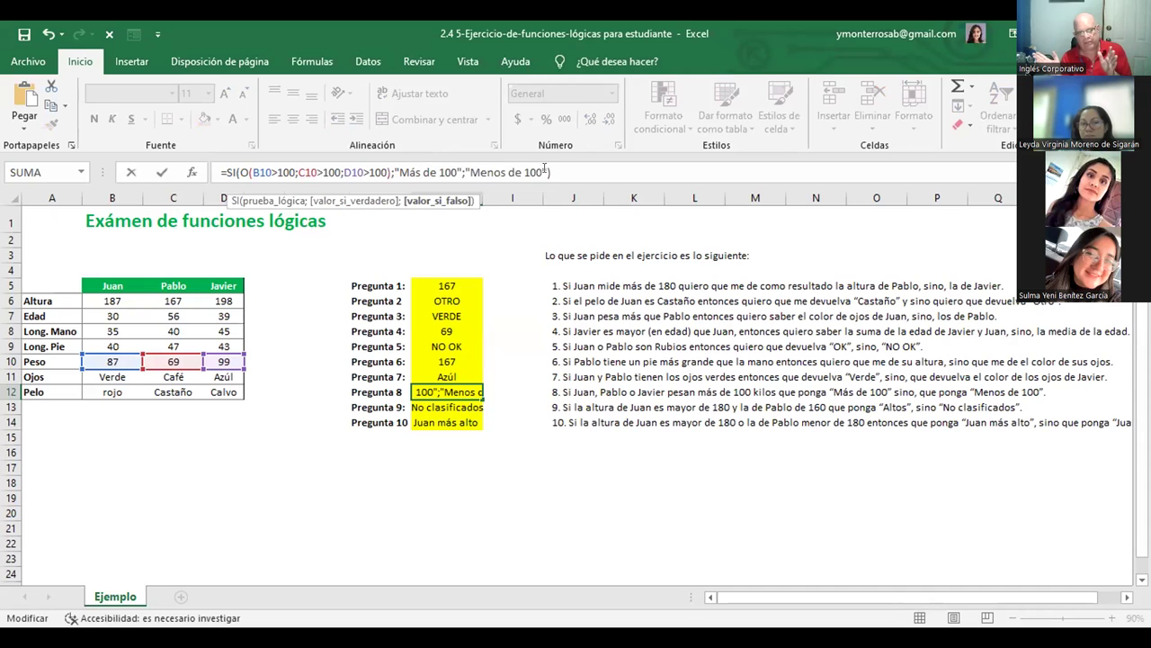
key(Return)
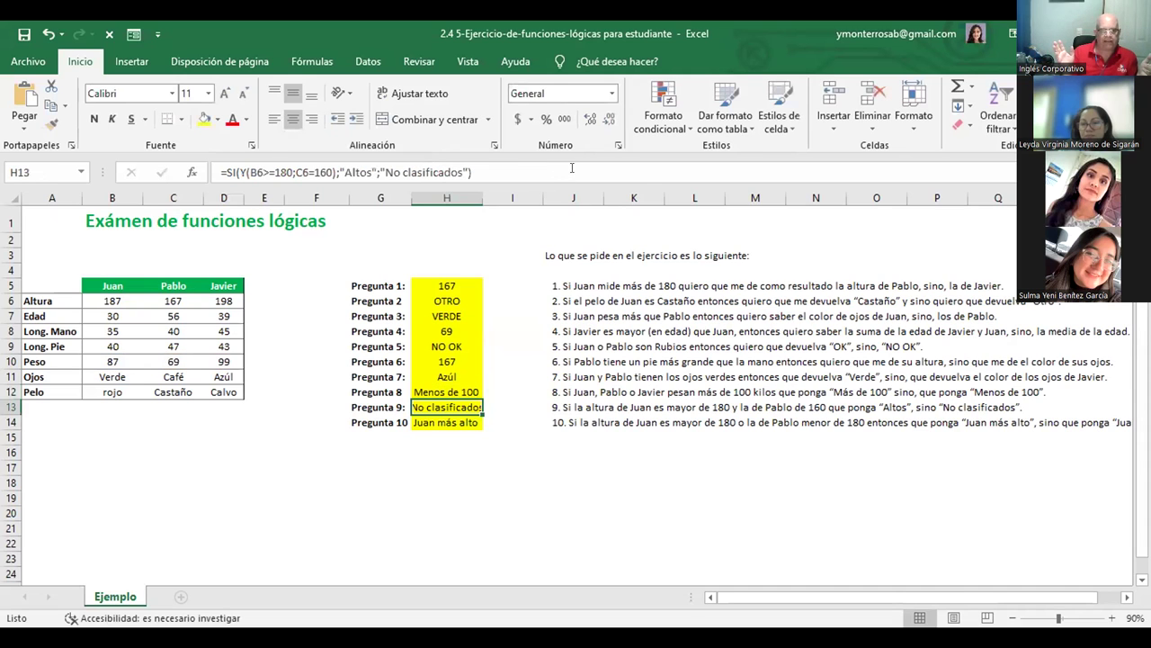
click(455, 391)
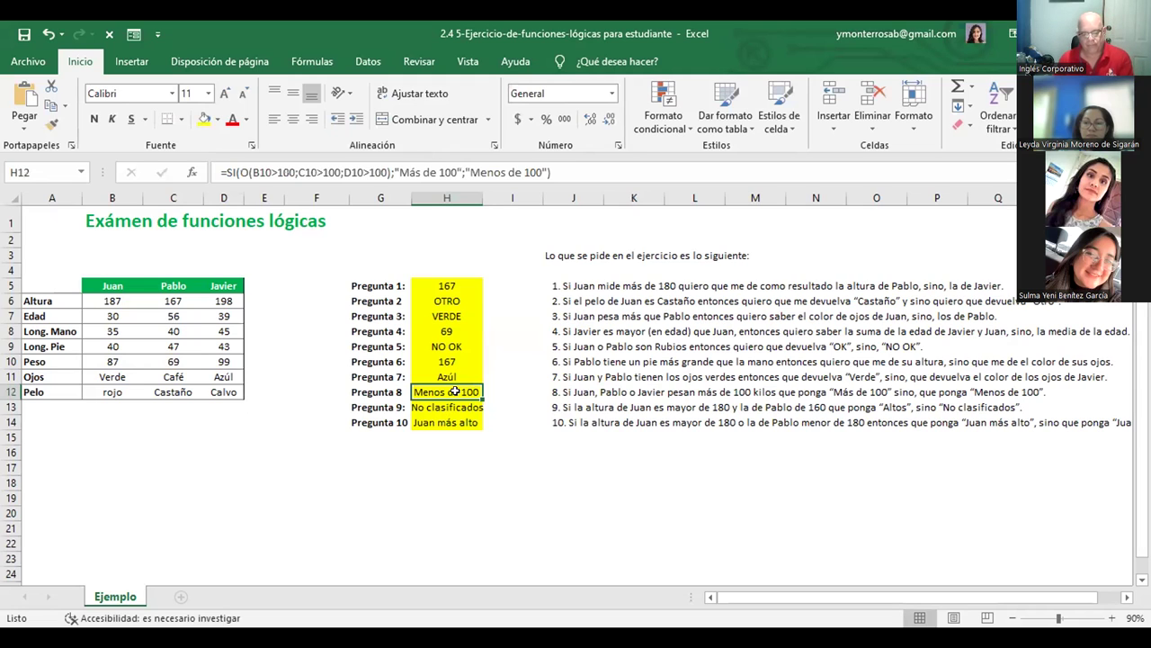